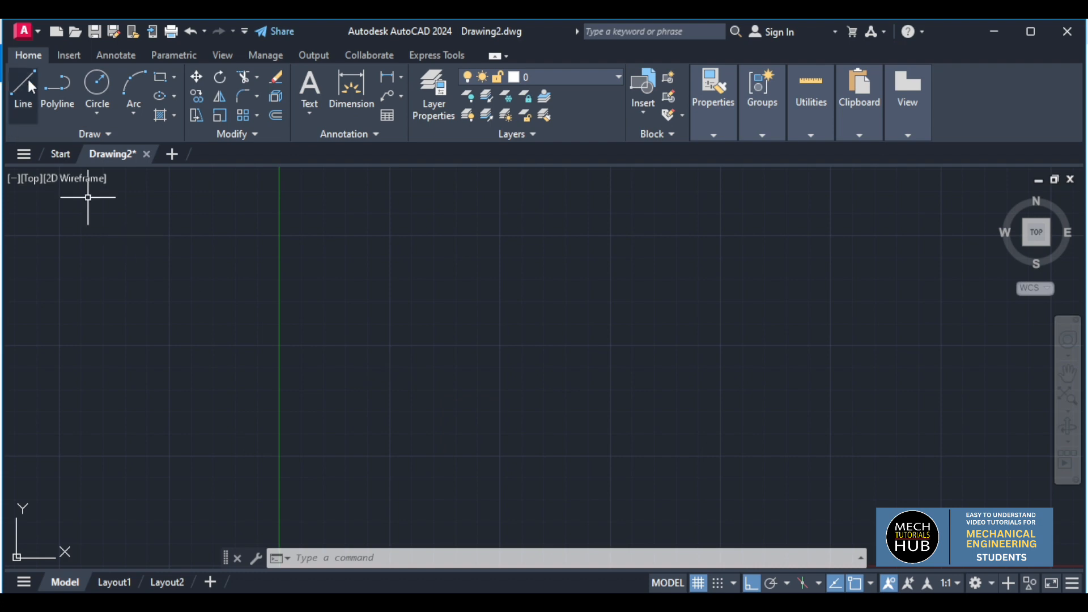
- Draw a vertical line 160 units long, running downward from a point near the upper part of the view
{"action": "type", "text": "l"}
{"action": "key", "text": "Return"}
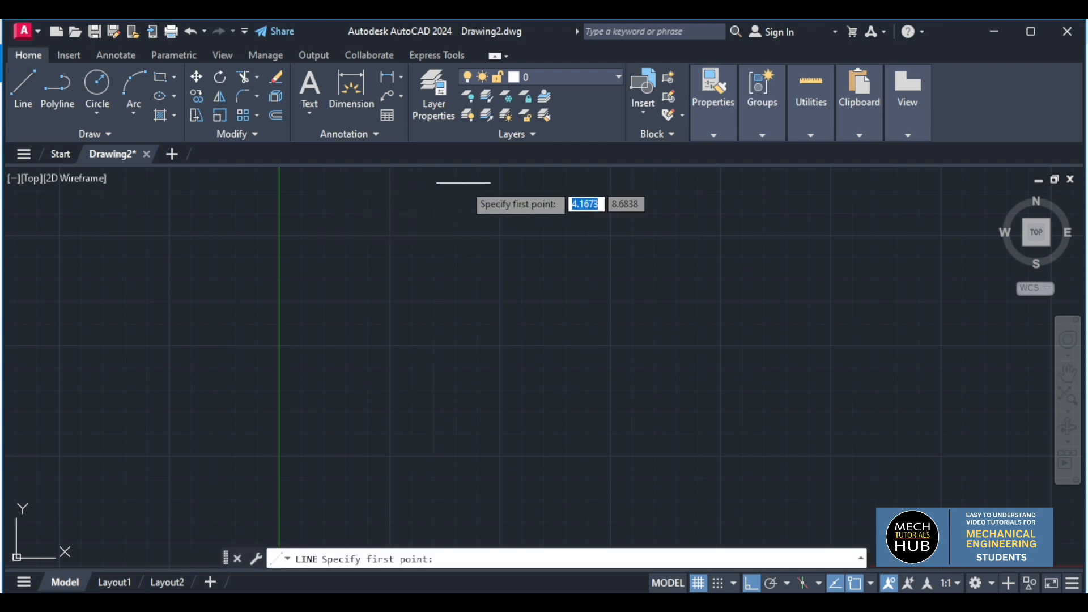
{"action": "left_click", "coordinate": [424, 183]}
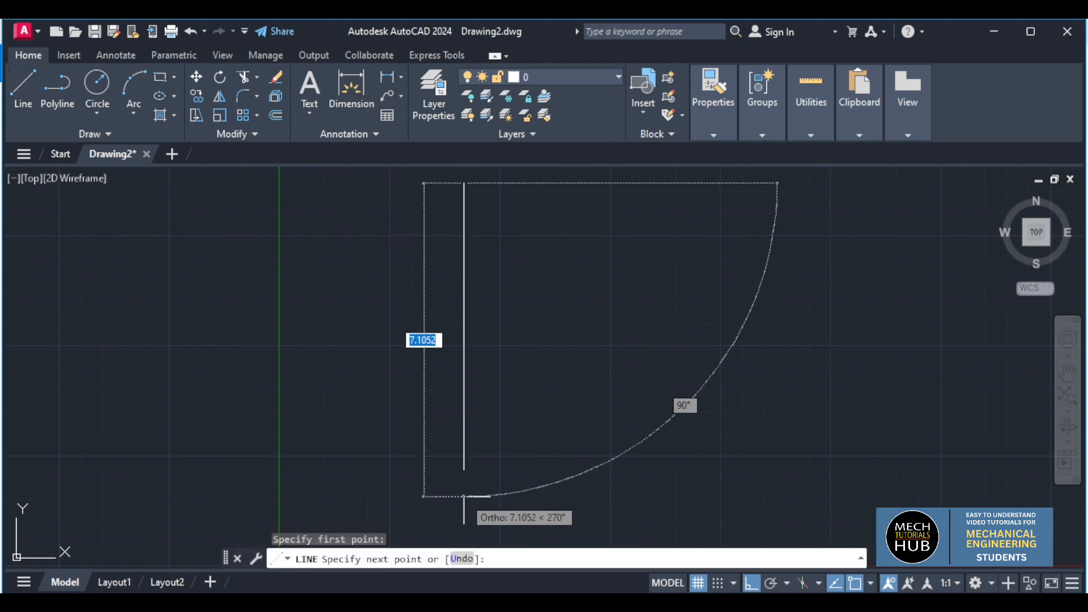
{"action": "type", "text": "1"}
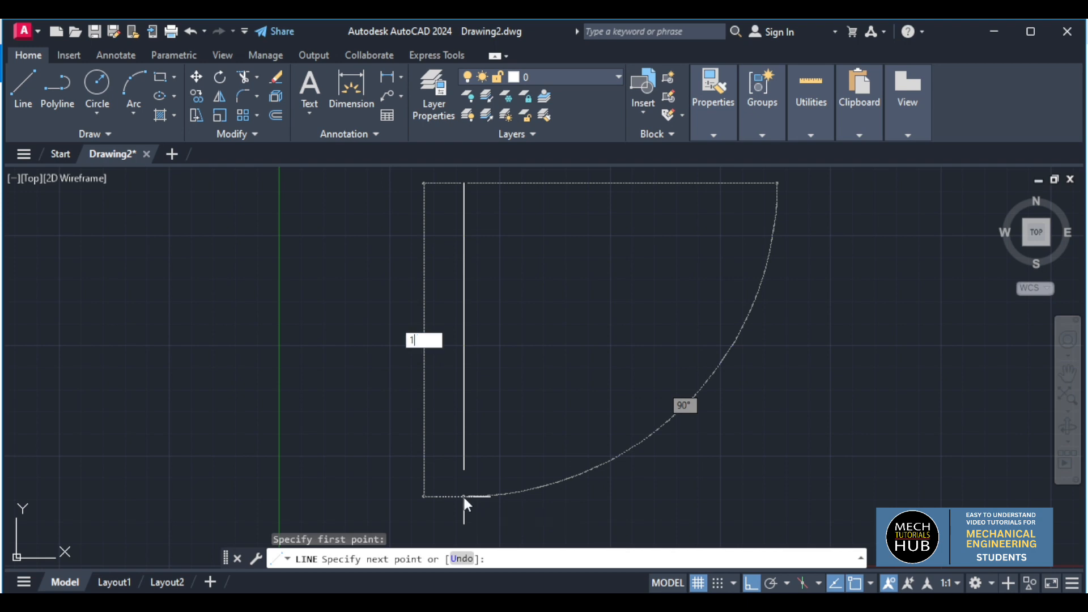
{"action": "type", "text": "60"}
{"action": "key", "text": "Return"}
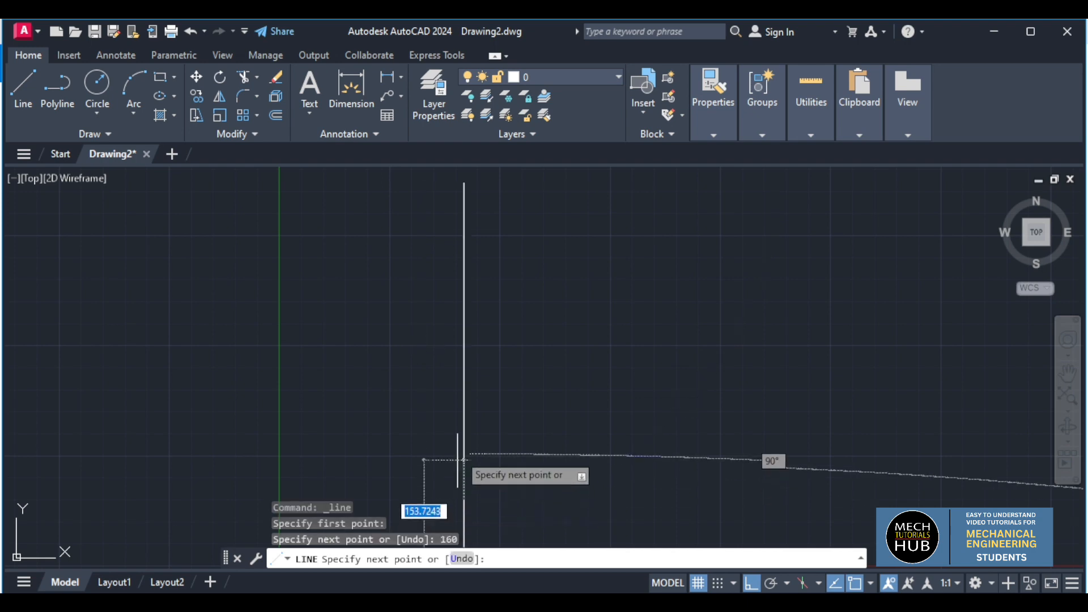
{"action": "key", "text": "Escape"}
- Turn Ortho off and move the vertical line by its midpoint to a free spot above and beside the origin
{"action": "scroll", "coordinate": [466, 444], "scroll_direction": "down", "scroll_amount": 6}
{"action": "left_click", "coordinate": [469, 457]}
{"action": "scroll", "coordinate": [468, 457], "scroll_direction": "down", "scroll_amount": 4}
{"action": "scroll", "coordinate": [467, 368], "scroll_direction": "down", "scroll_amount": 3}
{"action": "left_click", "coordinate": [466, 383]}
{"action": "key", "text": "F8"}
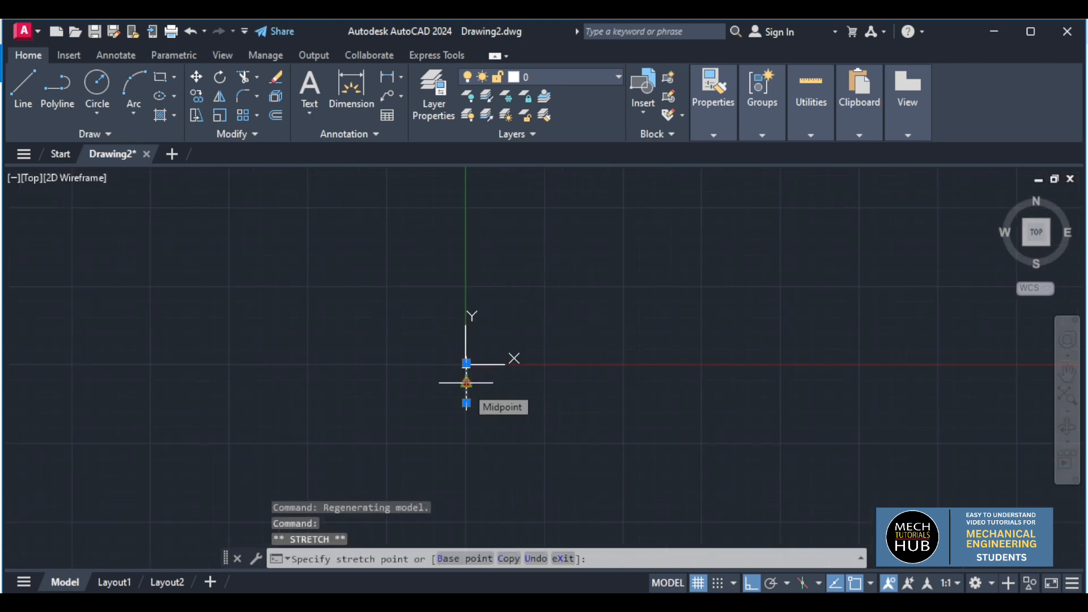
{"action": "left_click", "coordinate": [547, 264]}
{"action": "key", "text": "Escape"}
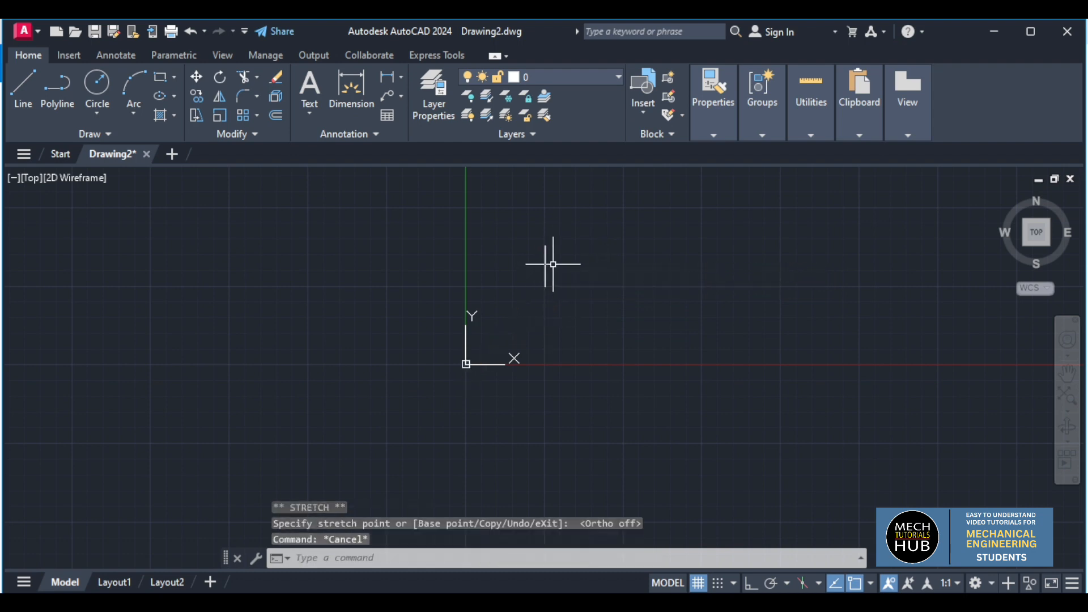
- Zoom to the whole drawing and frame the relocated vertical line
{"action": "type", "text": "z"}
{"action": "key", "text": "Return"}
{"action": "type", "text": "a"}
{"action": "key", "text": "Return"}
{"action": "scroll", "coordinate": [553, 264], "scroll_direction": "down", "scroll_amount": 5}
{"action": "scroll", "coordinate": [564, 243], "scroll_direction": "up", "scroll_amount": 3}
{"action": "scroll", "coordinate": [582, 301], "scroll_direction": "up", "scroll_amount": 3}
{"action": "scroll", "coordinate": [579, 315], "scroll_direction": "down", "scroll_amount": 1}
{"action": "scroll", "coordinate": [573, 376], "scroll_direction": "up", "scroll_amount": 1}
- With the vertical line selected, load the CENTERX2 linetype from acad.lin in the Linetype Manager
{"action": "mouse_move", "coordinate": [578, 402]}
{"action": "left_mouse_down"}
{"action": "mouse_move", "coordinate": [486, 322]}
{"action": "mouse_move", "coordinate": [567, 226]}
{"action": "left_mouse_up"}
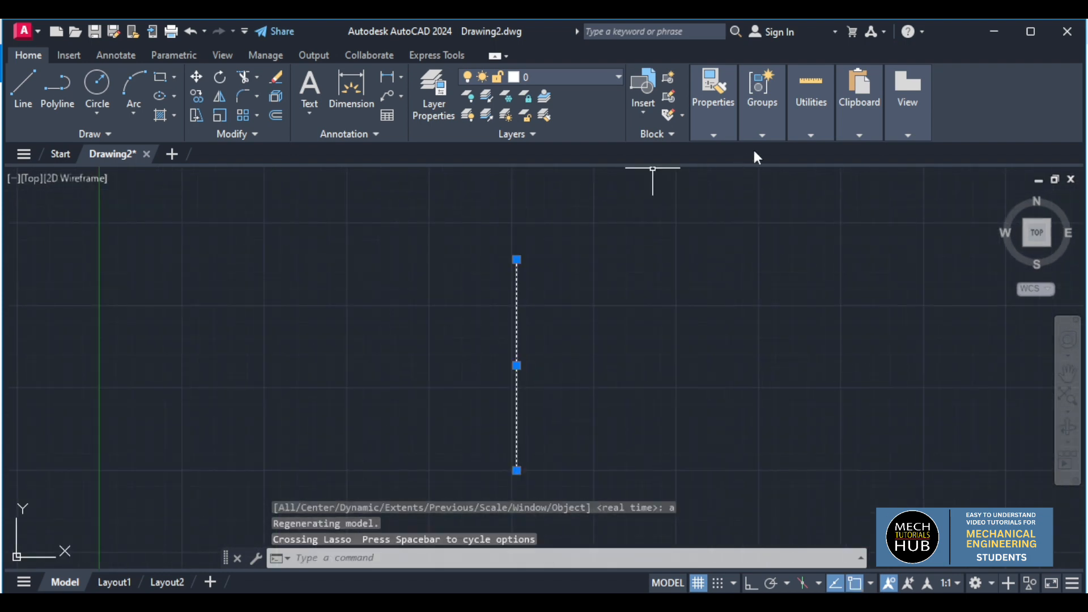
{"action": "left_click", "coordinate": [712, 137]}
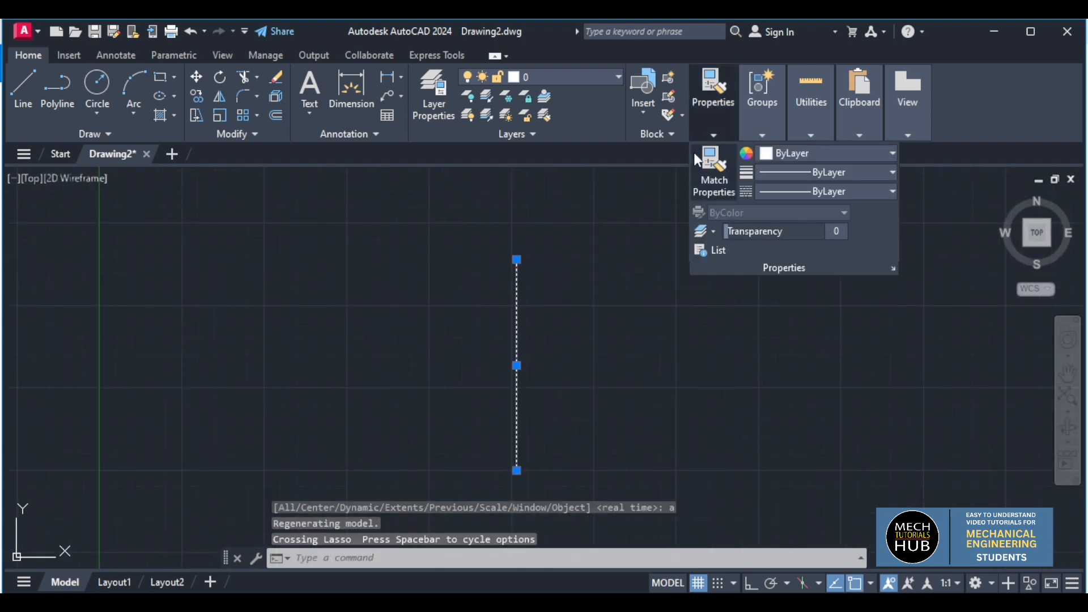
{"action": "left_click", "coordinate": [765, 191]}
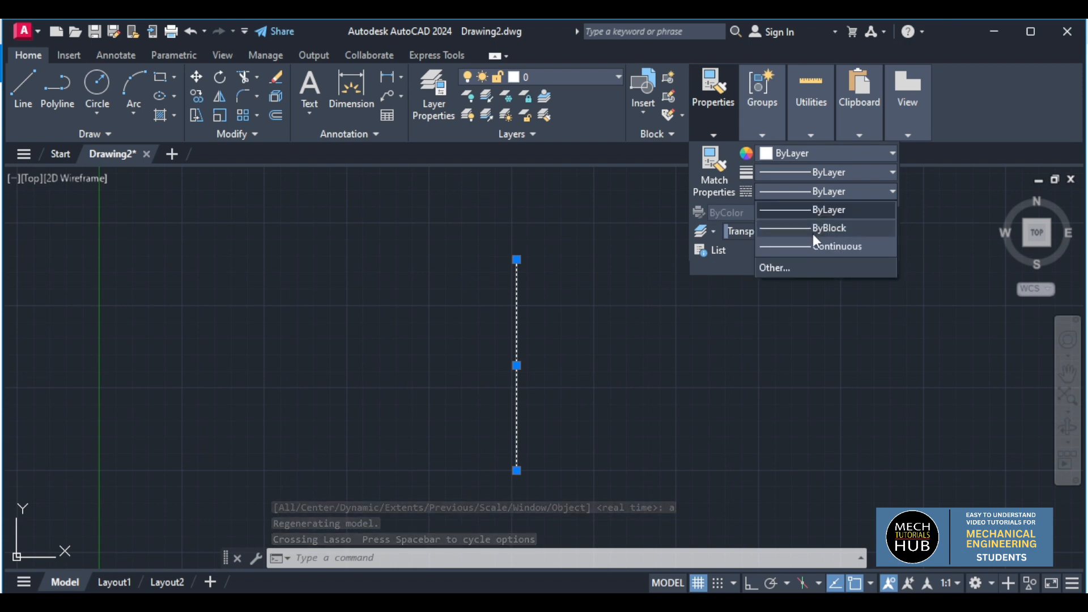
{"action": "left_click", "coordinate": [782, 269]}
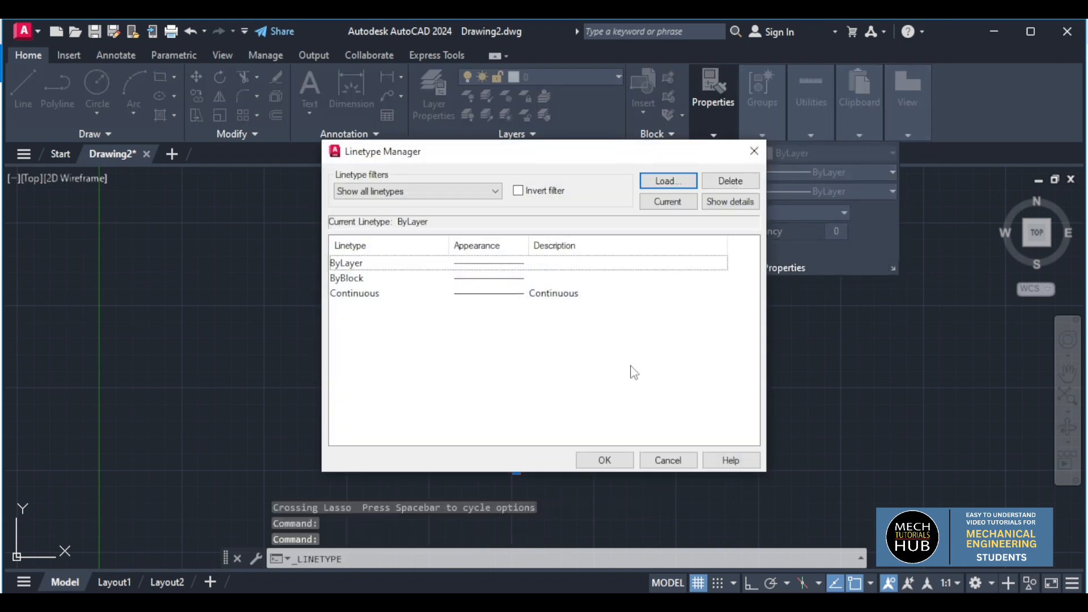
{"action": "left_click", "coordinate": [660, 180]}
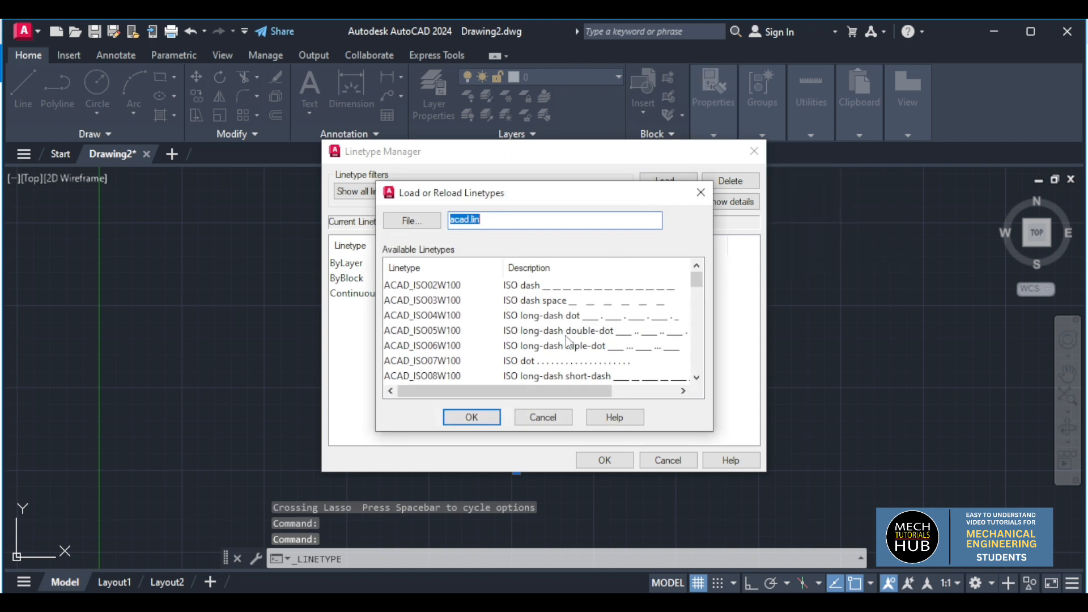
{"action": "scroll", "coordinate": [565, 326], "scroll_direction": "down", "scroll_amount": 3}
{"action": "scroll", "coordinate": [565, 326], "scroll_direction": "down", "scroll_amount": 3}
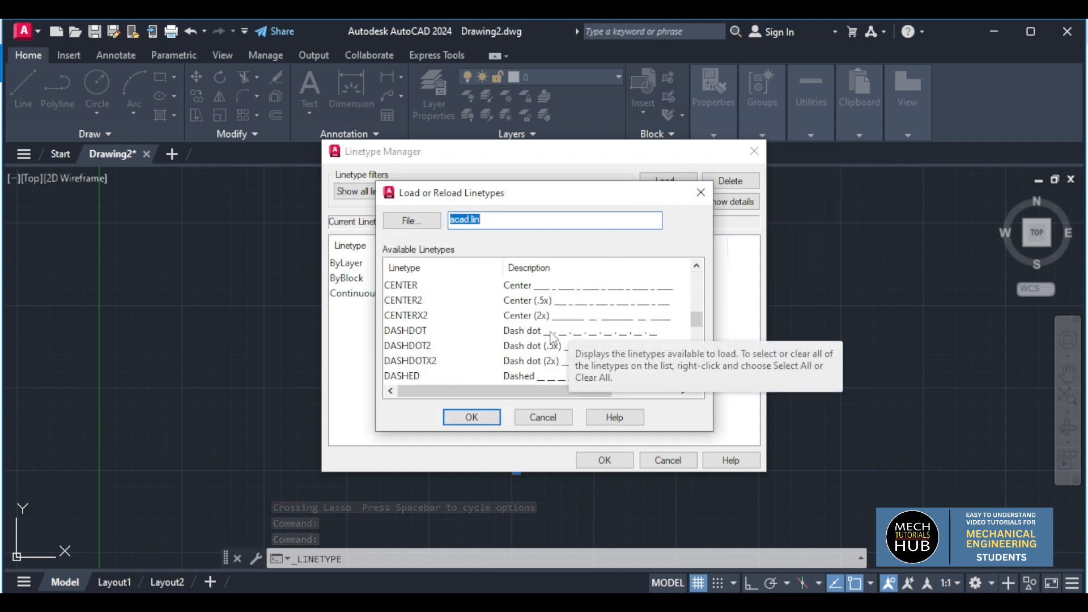
{"action": "scroll", "coordinate": [462, 360], "scroll_direction": "down", "scroll_amount": 2}
{"action": "scroll", "coordinate": [468, 345], "scroll_direction": "up", "scroll_amount": 1}
{"action": "scroll", "coordinate": [468, 345], "scroll_direction": "up", "scroll_amount": 1}
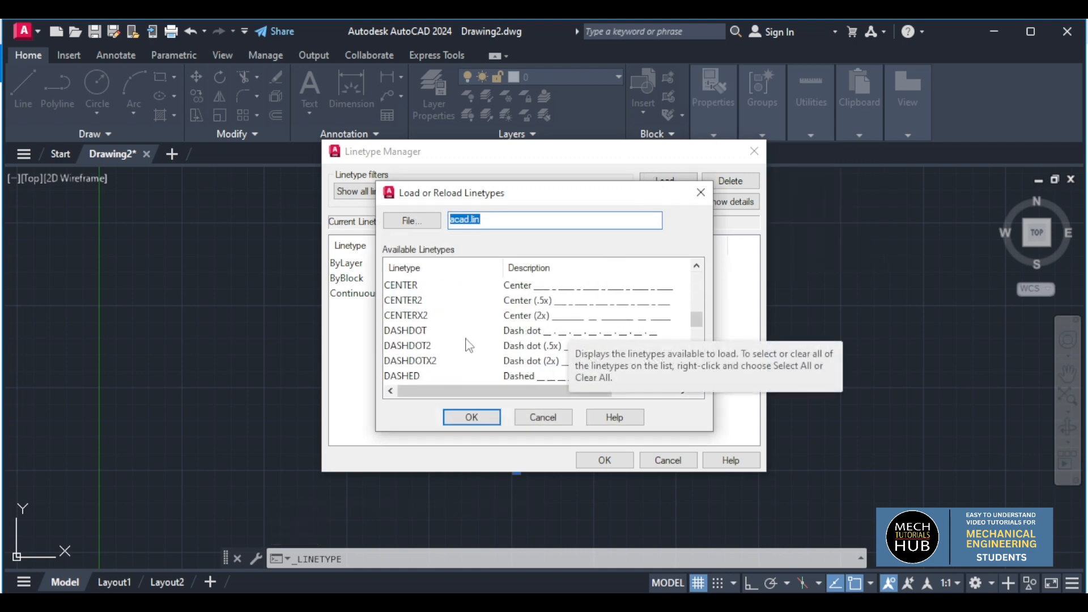
{"action": "left_click", "coordinate": [571, 317]}
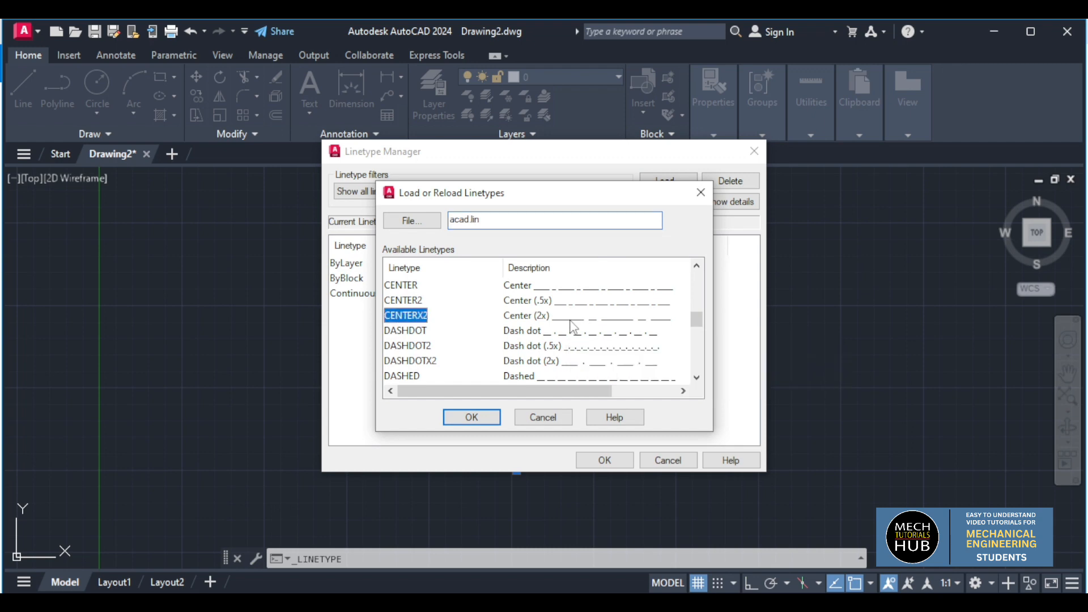
{"action": "left_click", "coordinate": [475, 417]}
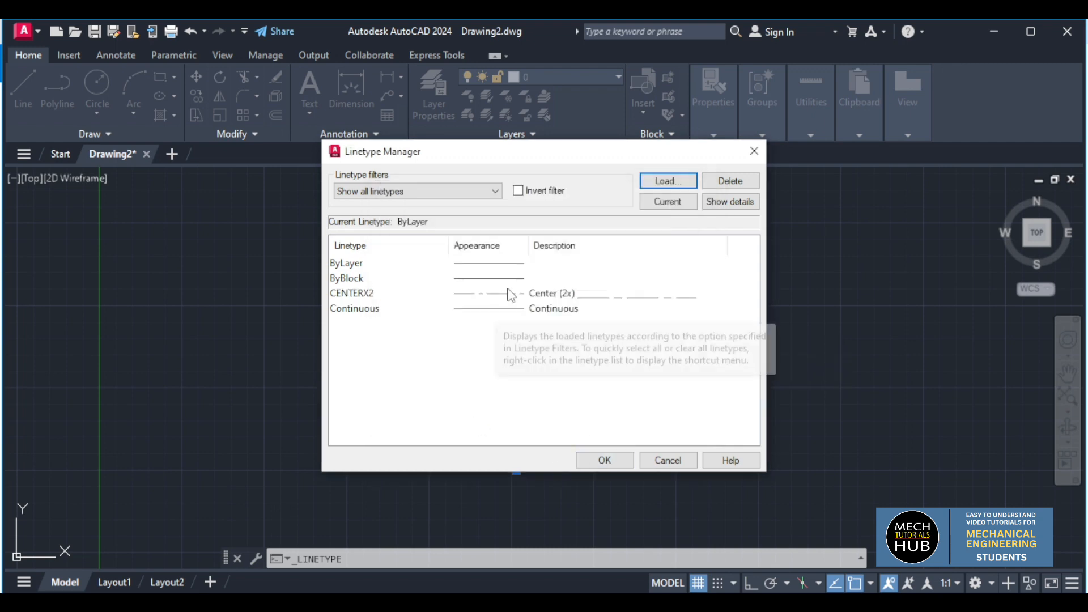
- Load the ACAD_ISO02W100 linetype as well, accept the Linetype Manager and deselect the line
{"action": "left_click", "coordinate": [663, 180]}
{"action": "left_click", "coordinate": [569, 288]}
{"action": "left_click", "coordinate": [486, 419]}
{"action": "left_click", "coordinate": [587, 462]}
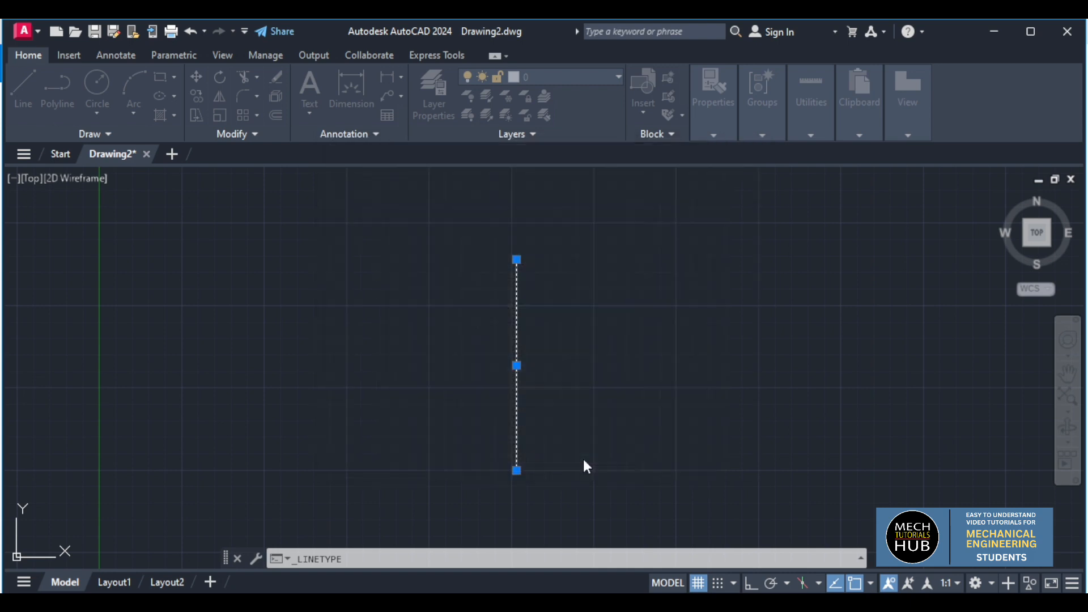
{"action": "key", "text": "Escape"}
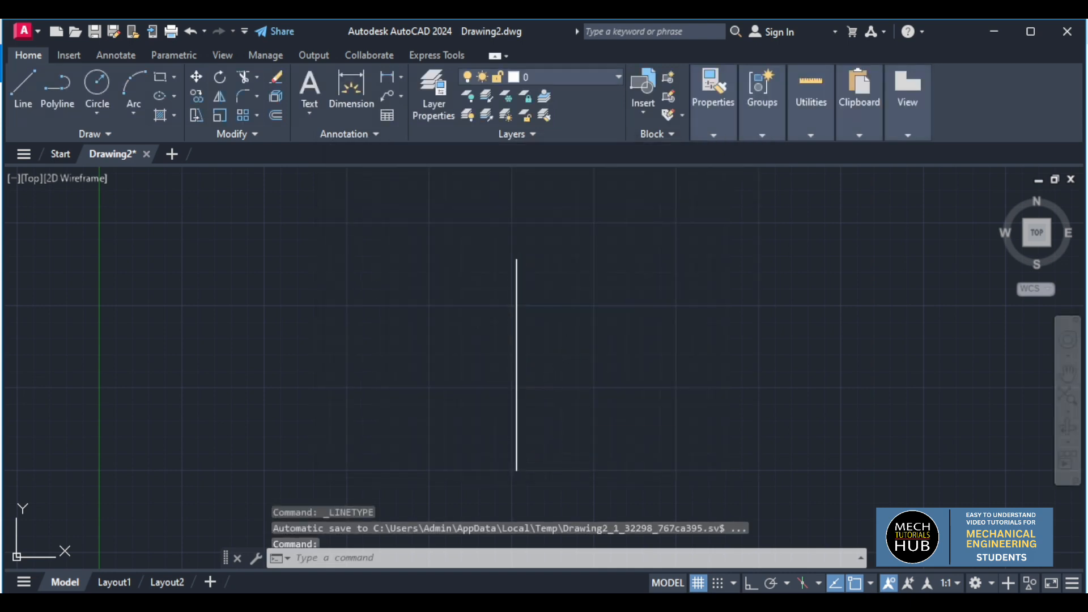
- Set the vertical line's linetype to CENTERX2
{"action": "left_click", "coordinate": [578, 372]}
{"action": "left_click", "coordinate": [576, 371]}
{"action": "left_click", "coordinate": [556, 383]}
{"action": "left_click_drag", "start_coordinate": [556, 384], "coordinate": [470, 275]}
{"action": "left_click", "coordinate": [703, 139]}
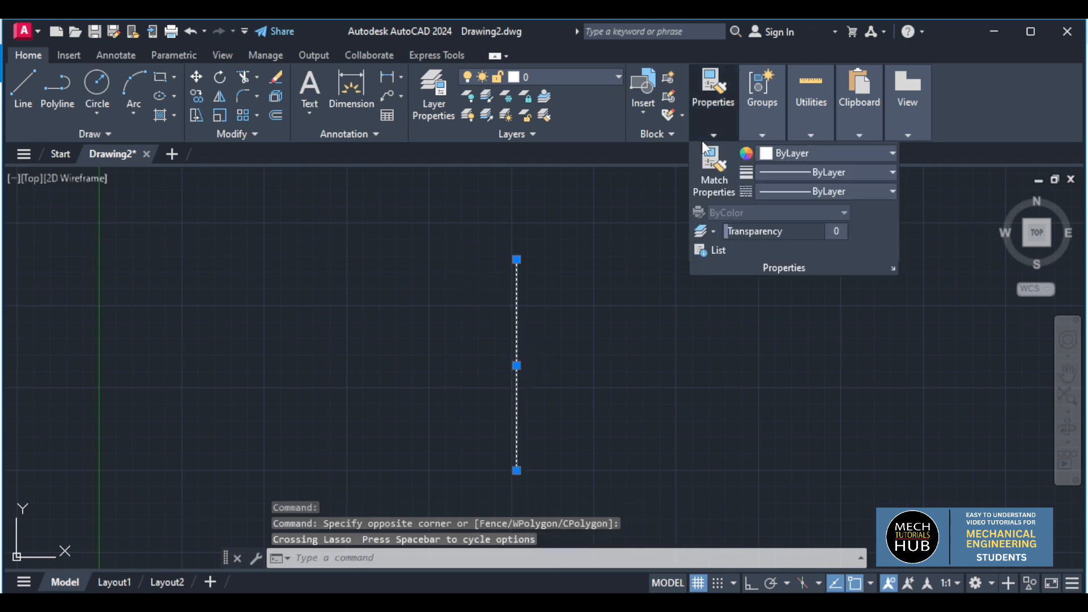
{"action": "left_click", "coordinate": [780, 191]}
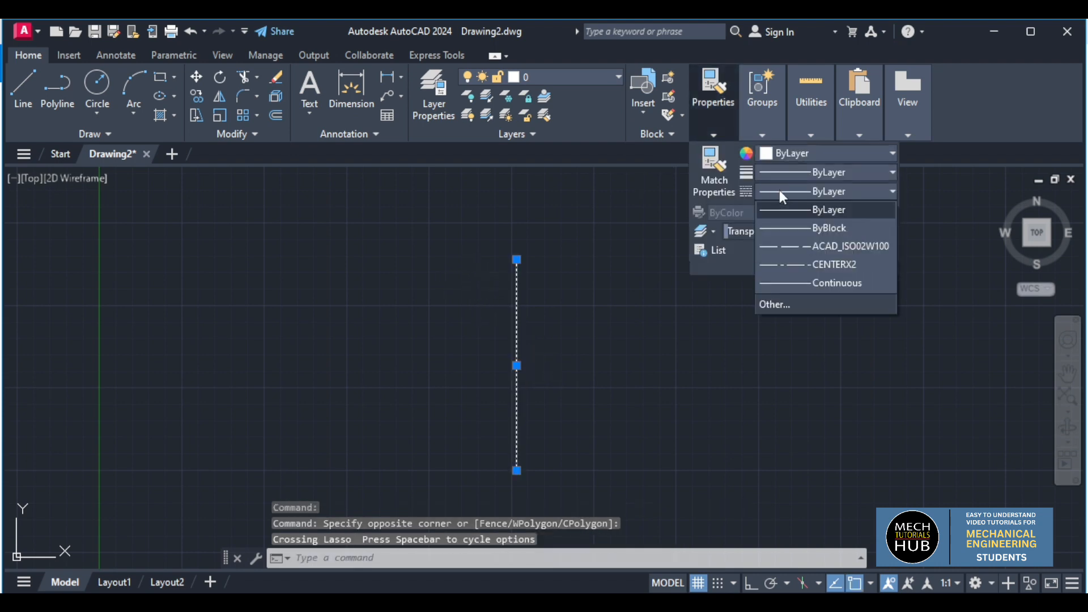
{"action": "left_click", "coordinate": [825, 265]}
- Set the vertical centerline's colour to the dark gray index colour and deselect it
{"action": "left_click", "coordinate": [721, 136]}
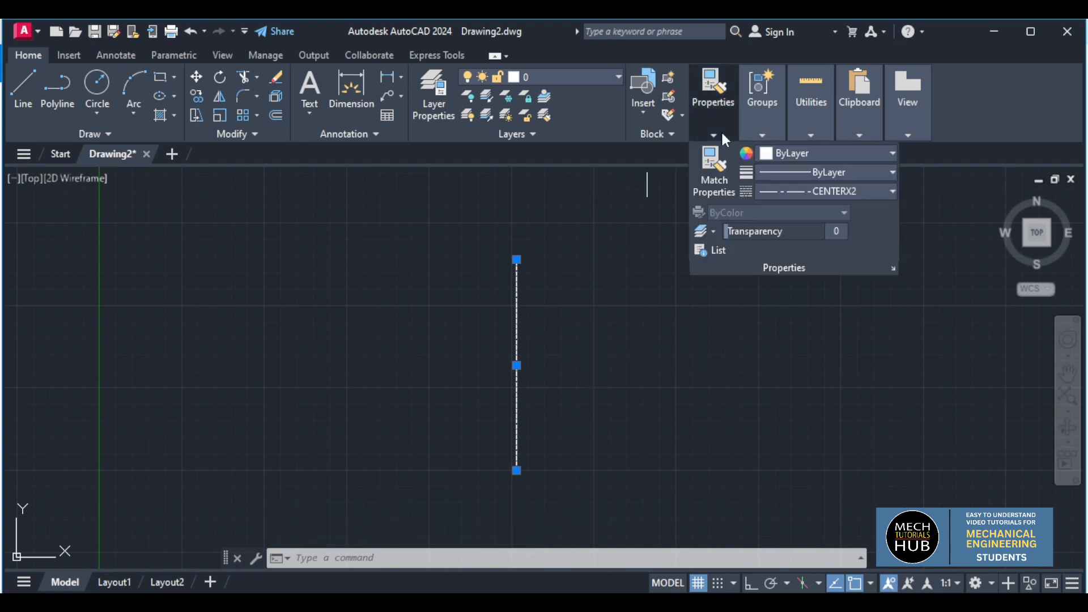
{"action": "left_click", "coordinate": [796, 154]}
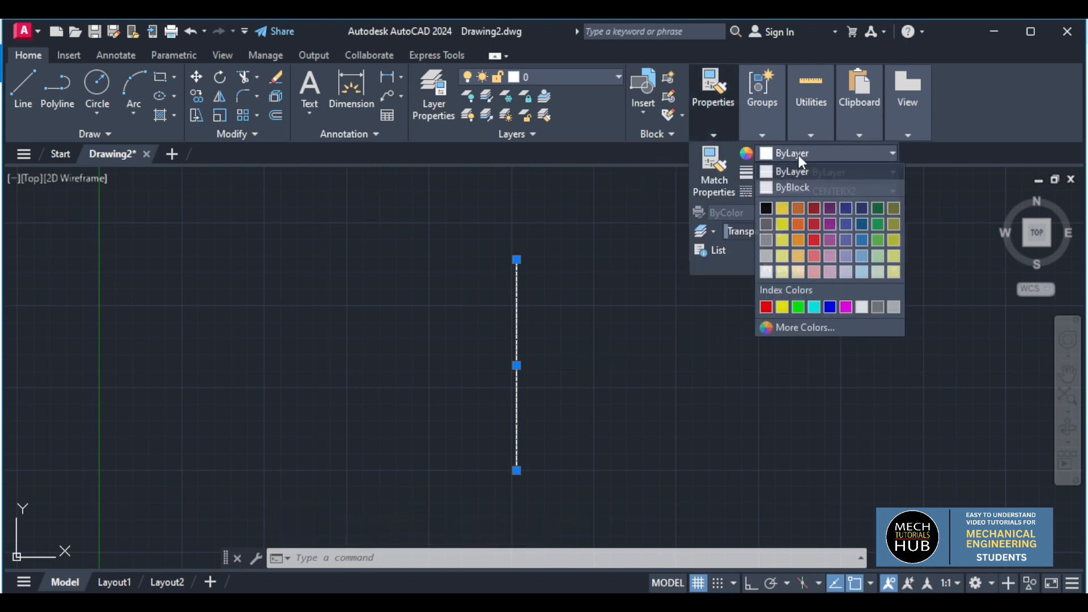
{"action": "left_click", "coordinate": [878, 309]}
{"action": "key", "text": "Escape"}
- Inspect the centerline's dash pattern, and check the bracket dimensions in the Photos reference image before returning to AutoCAD
{"action": "scroll", "coordinate": [501, 378], "scroll_direction": "up", "scroll_amount": 9}
{"action": "scroll", "coordinate": [527, 380], "scroll_direction": "down", "scroll_amount": 3}
{"action": "scroll", "coordinate": [644, 346], "scroll_direction": "up", "scroll_amount": 2}
{"action": "scroll", "coordinate": [643, 350], "scroll_direction": "down", "scroll_amount": 4}
{"action": "scroll", "coordinate": [649, 374], "scroll_direction": "down", "scroll_amount": 1}
{"action": "scroll", "coordinate": [674, 442], "scroll_direction": "up", "scroll_amount": 2}
{"action": "key", "text": "alt+Tab"}
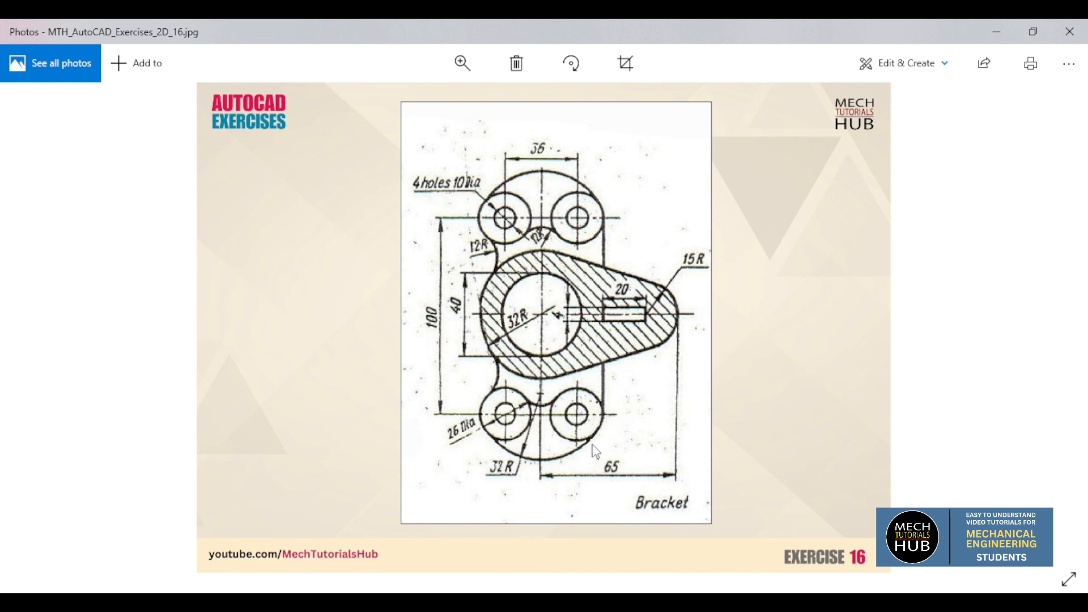
{"action": "left_click", "coordinate": [451, 599]}
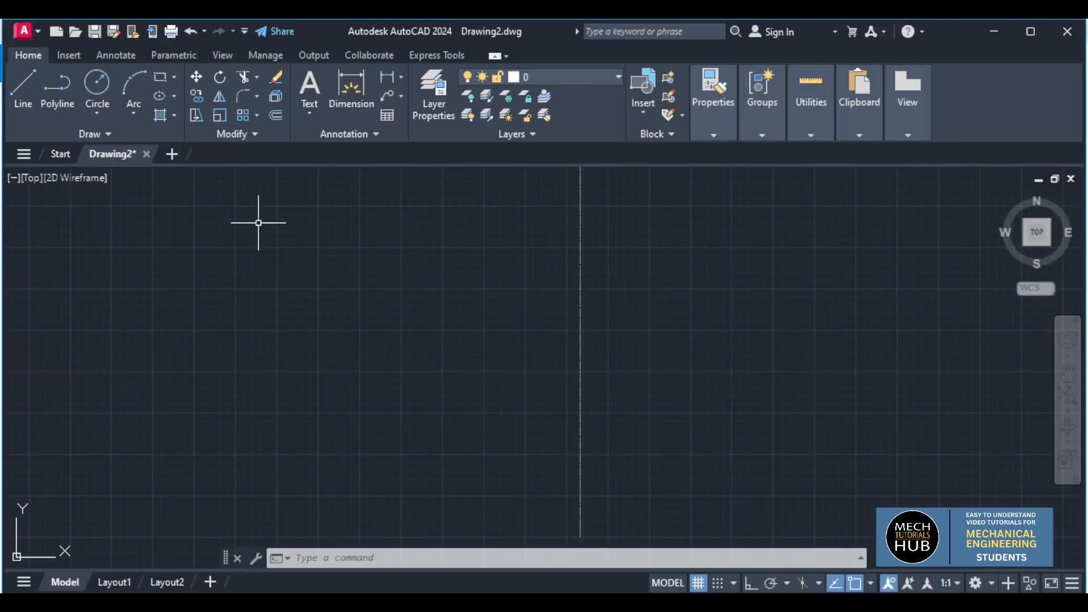
- Draw a horizontal line with Ortho on, crossing the vertical centerline near its lower end
{"action": "left_click", "coordinate": [22, 93]}
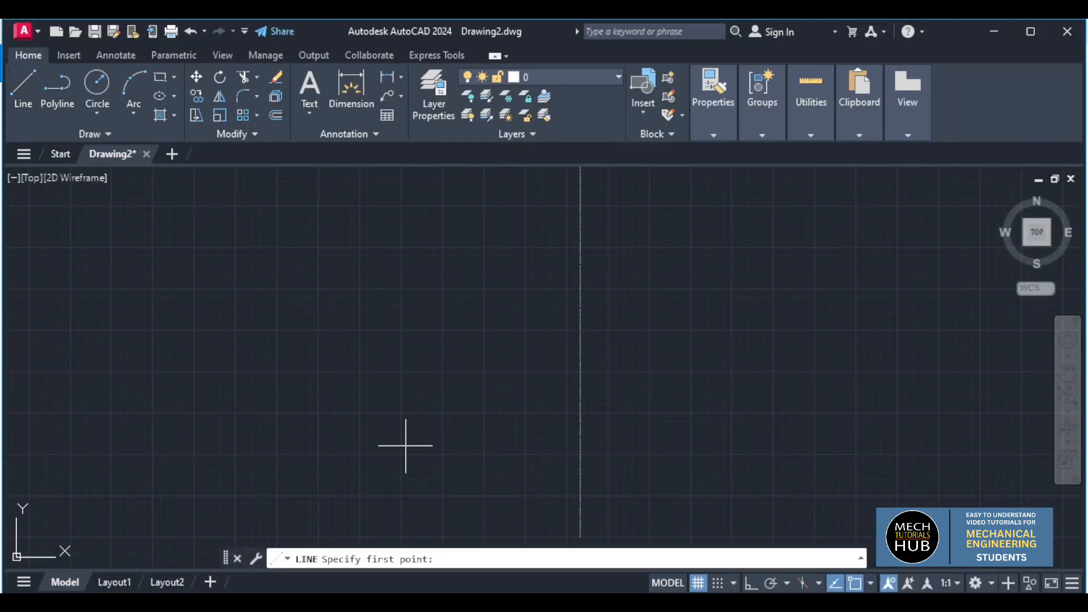
{"action": "left_click", "coordinate": [473, 458]}
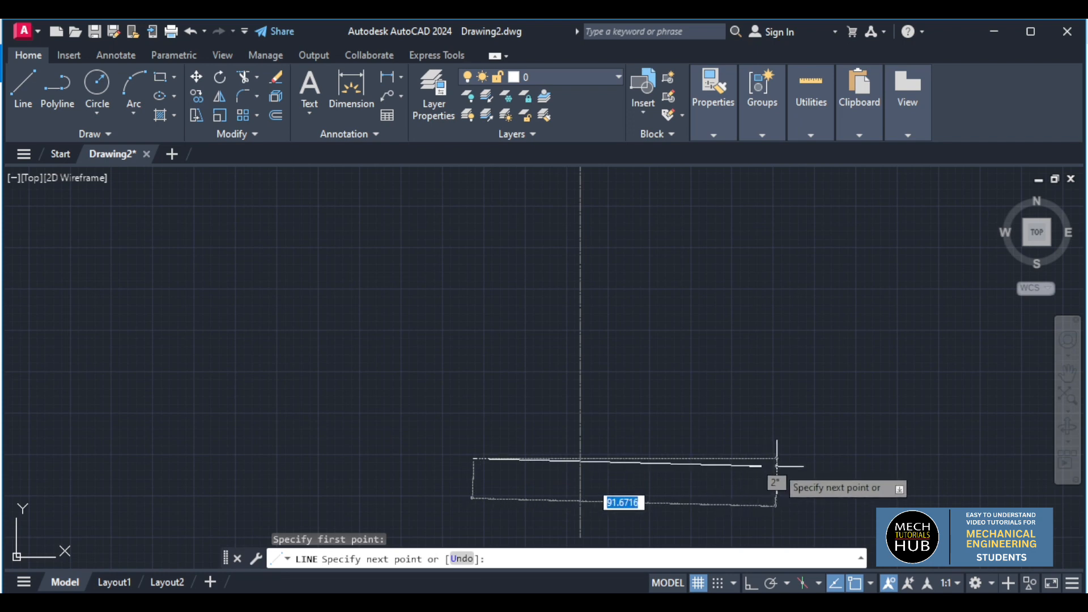
{"action": "key", "text": "F8"}
{"action": "left_click", "coordinate": [680, 457]}
{"action": "key", "text": "Escape"}
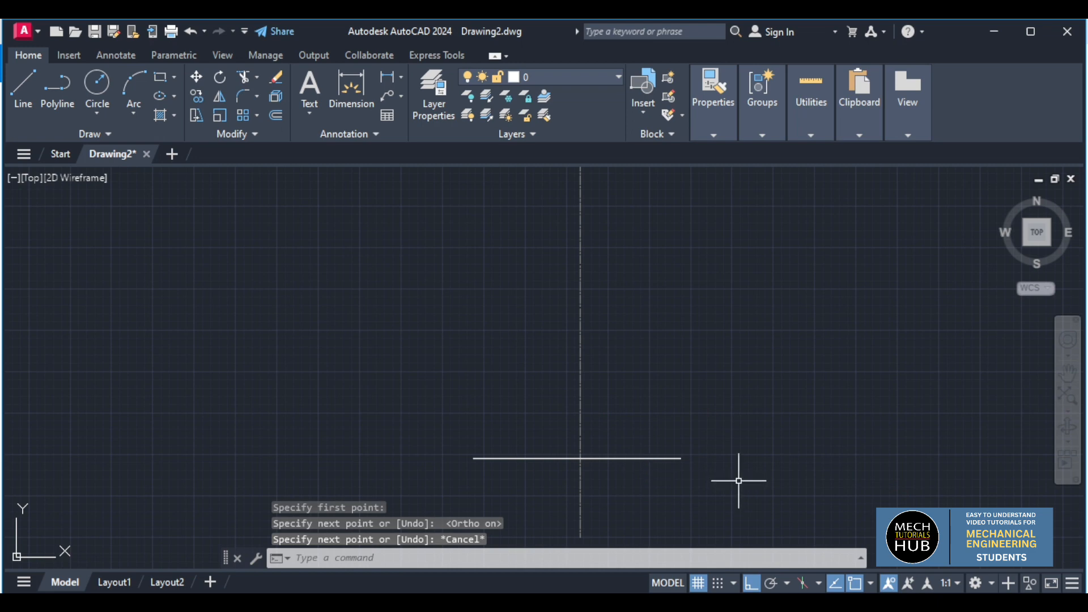
- Offset the lower horizontal line 100 units upward using the Through option
{"action": "type", "text": "o"}
{"action": "key", "text": "Return"}
{"action": "key", "text": "Return"}
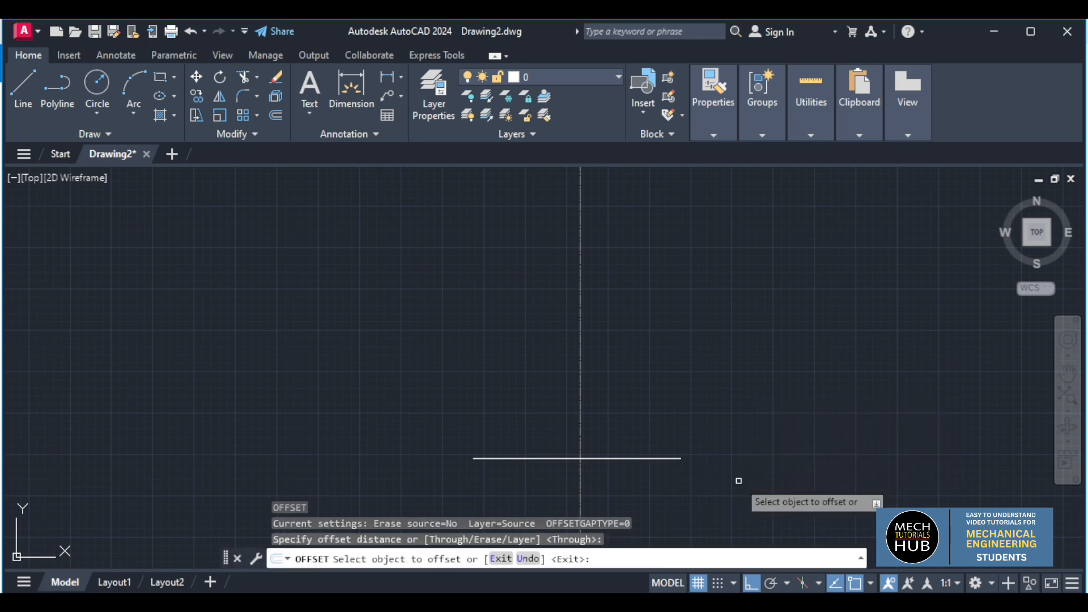
{"action": "left_click", "coordinate": [649, 458]}
{"action": "type", "text": "100"}
{"action": "key", "text": "Return"}
{"action": "scroll", "coordinate": [634, 376], "scroll_direction": "down", "scroll_amount": 4}
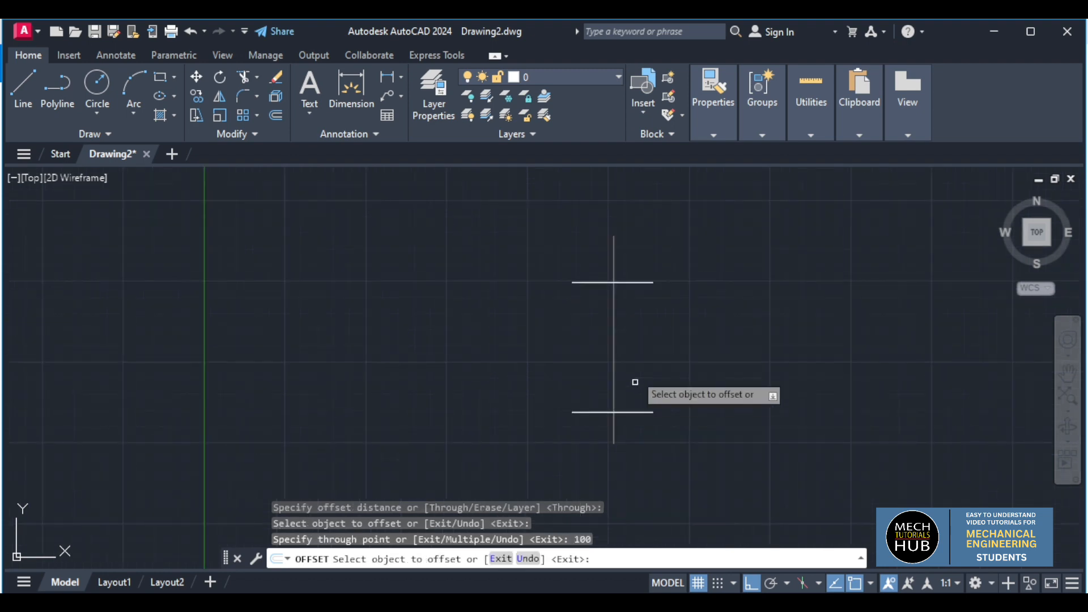
{"action": "scroll", "coordinate": [632, 346], "scroll_direction": "up", "scroll_amount": 2}
{"action": "key", "text": "Escape"}
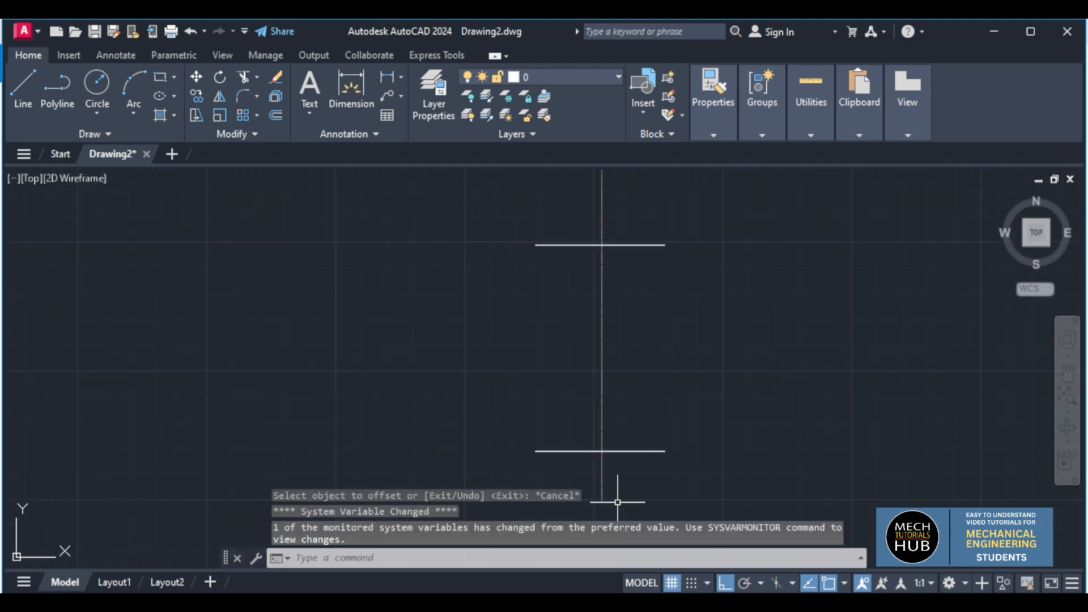
- Check the bracket reference image in Photos, and in AutoCAD offset the lower horizontal line 50 units upward
{"action": "key", "text": "alt+Tab"}
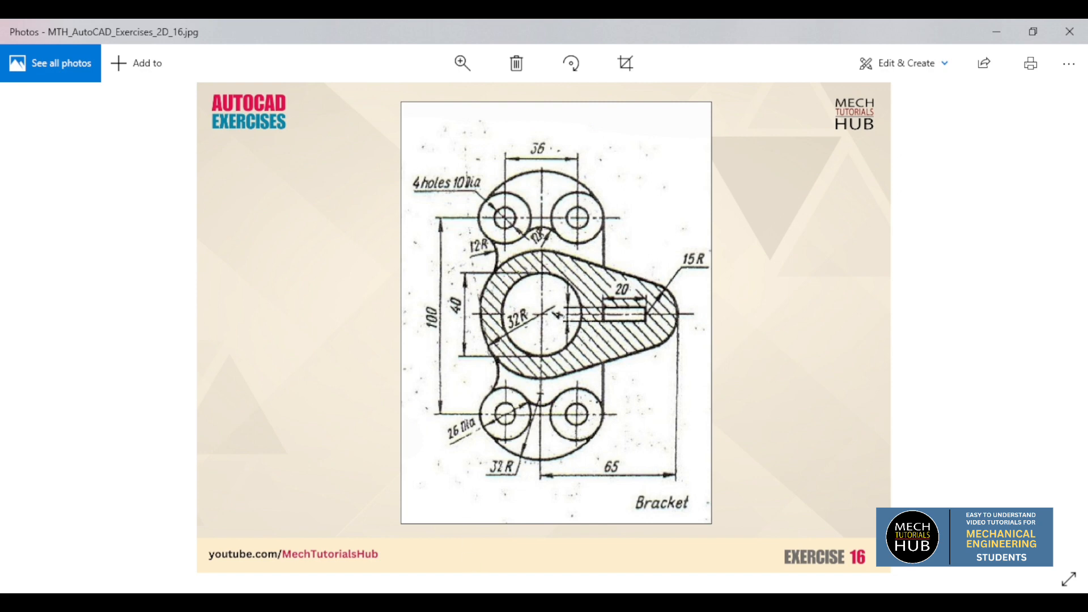
{"action": "key", "text": "alt+Tab"}
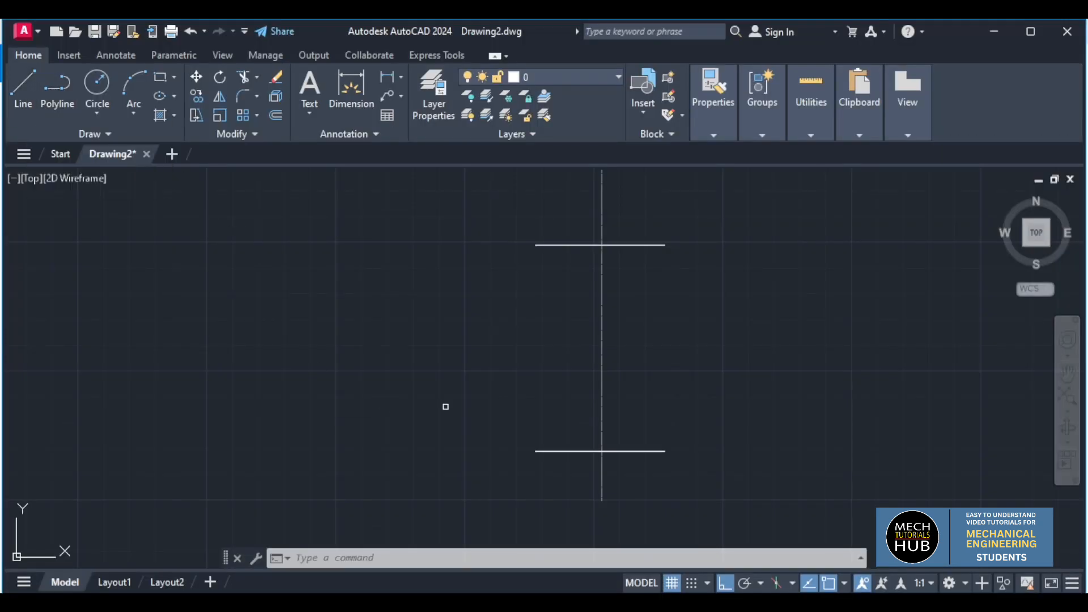
{"action": "type", "text": "o"}
{"action": "key", "text": "Return"}
{"action": "key", "text": "Return"}
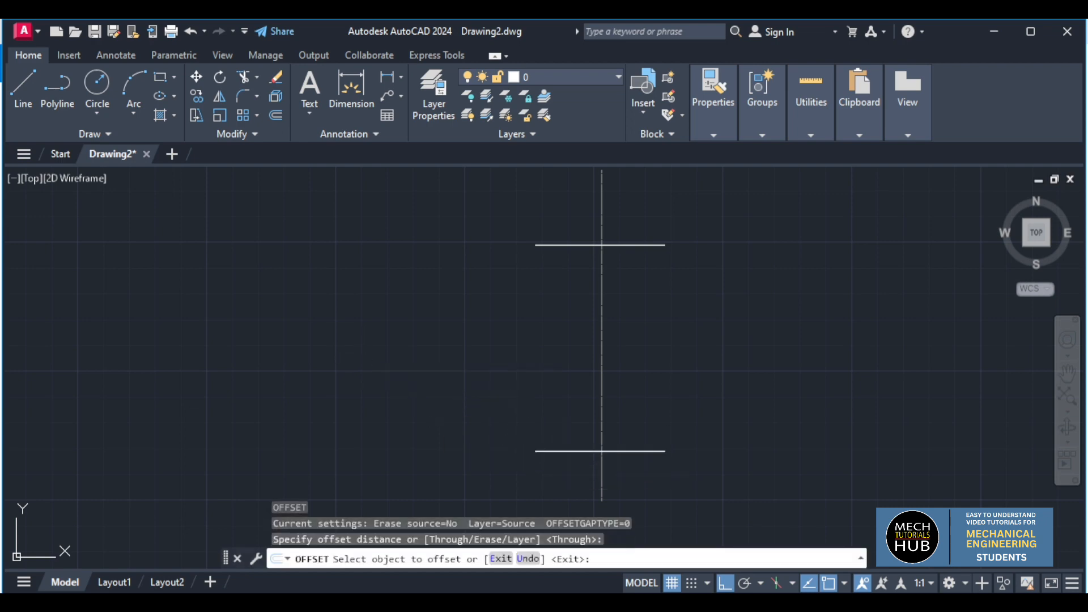
{"action": "left_click", "coordinate": [540, 451]}
{"action": "type", "text": "50"}
{"action": "key", "text": "Return"}
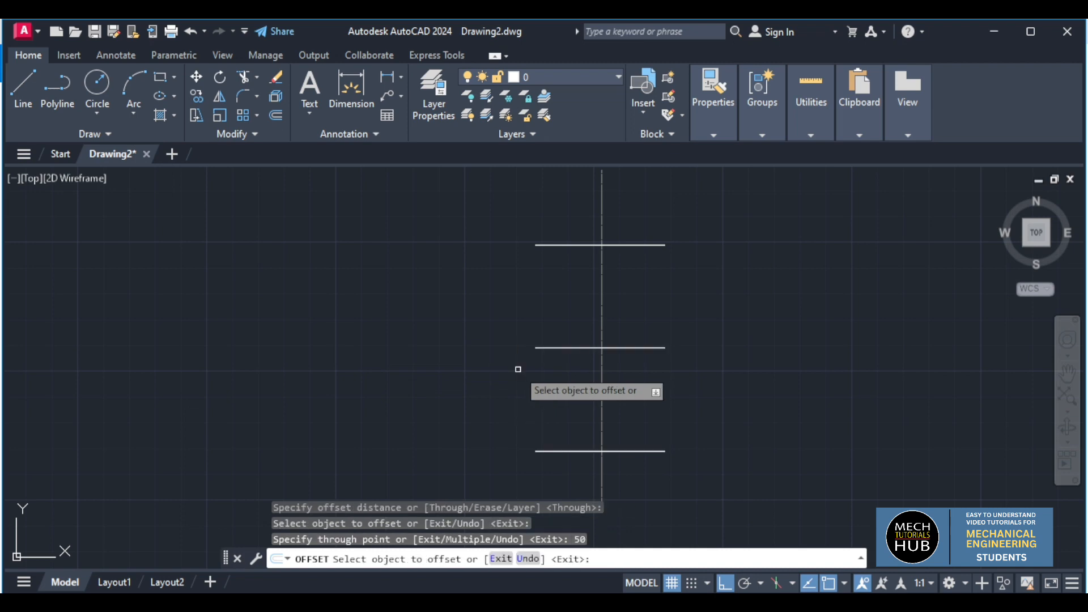
{"action": "key", "text": "Escape"}
- Check the reference image in Photos, and in AutoCAD draw a circle of radius 20 where the vertical centerline crosses the middle horizontal line
{"action": "left_click", "coordinate": [510, 600]}
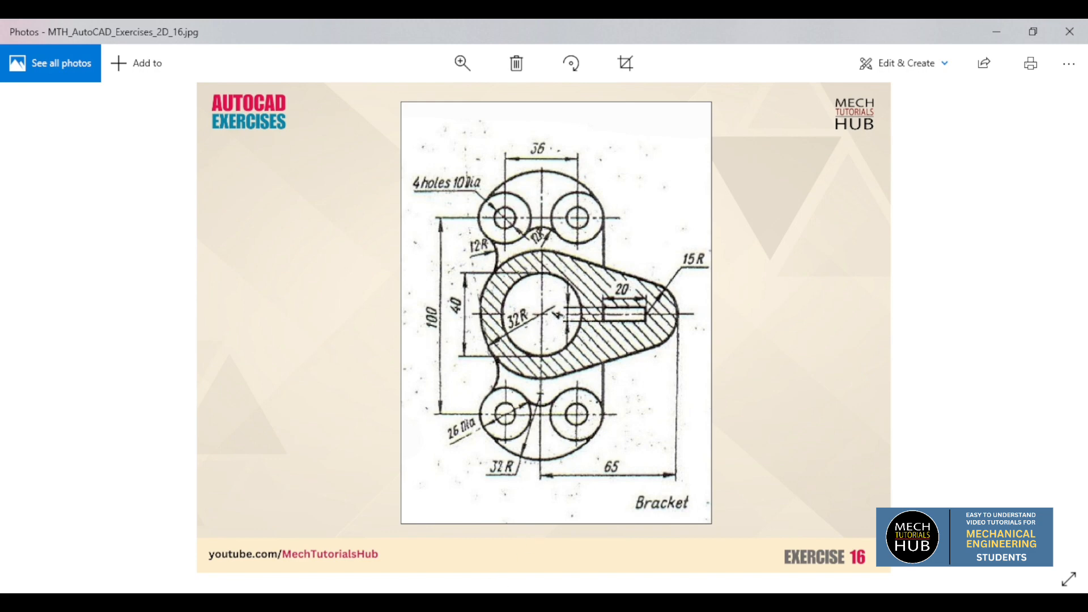
{"action": "key", "text": "alt+Tab"}
{"action": "left_click", "coordinate": [97, 91]}
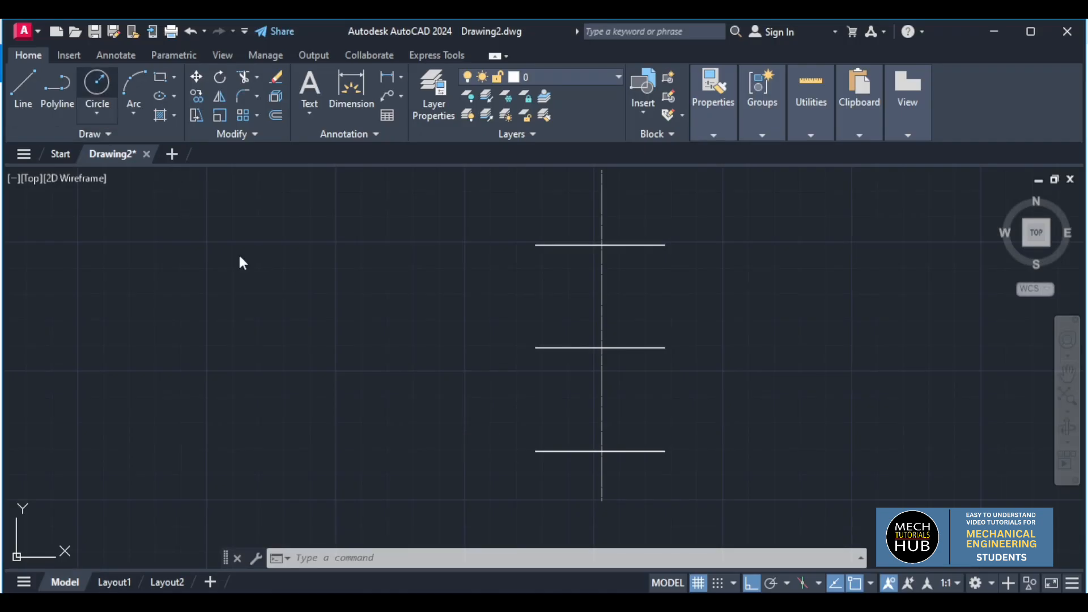
{"action": "left_click", "coordinate": [602, 347]}
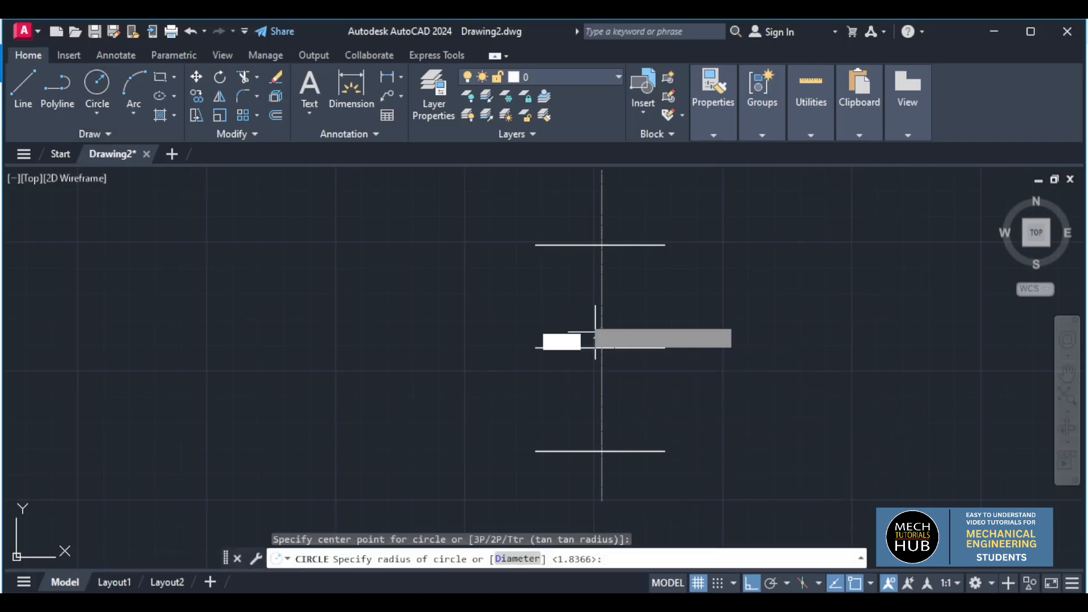
{"action": "type", "text": "20"}
{"action": "key", "text": "Return"}
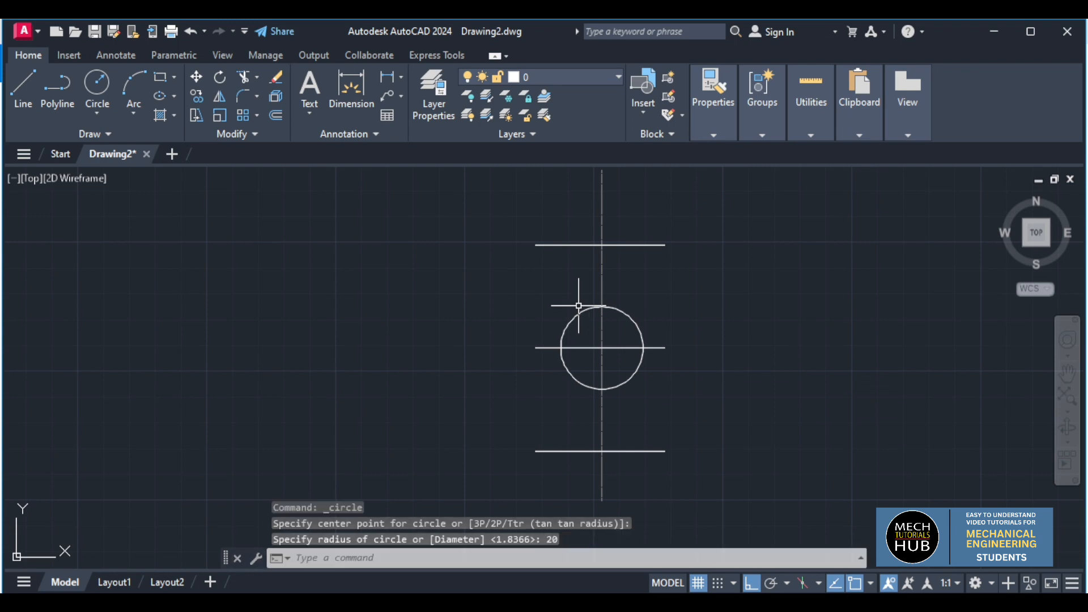
- Draw a concentric circle of radius 32 around the radius 20 circle
{"action": "key", "text": "Return"}
{"action": "left_click", "coordinate": [600, 348]}
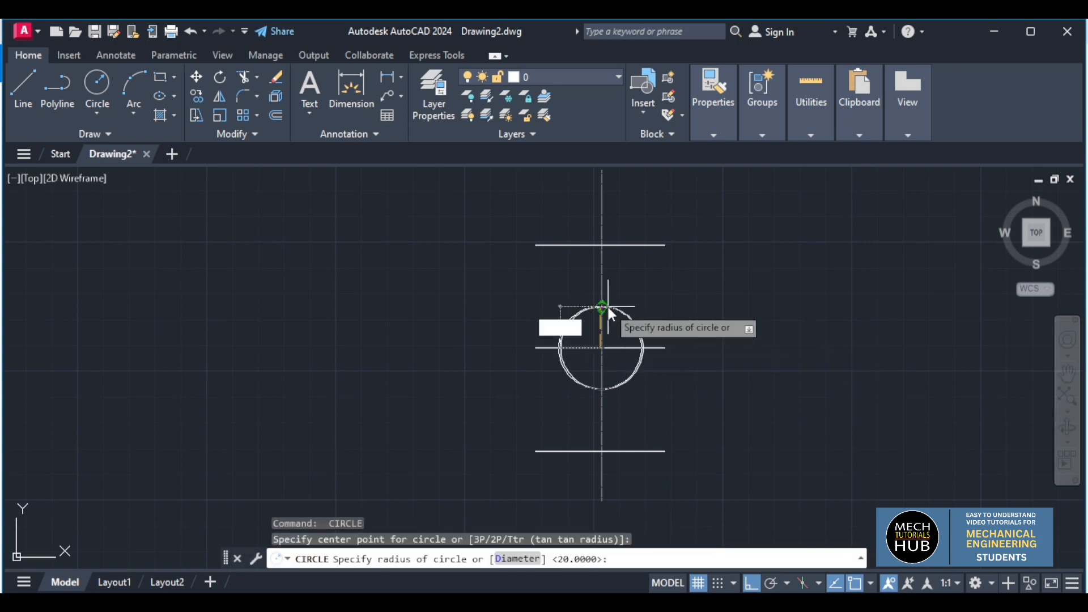
{"action": "type", "text": "32"}
{"action": "key", "text": "Return"}
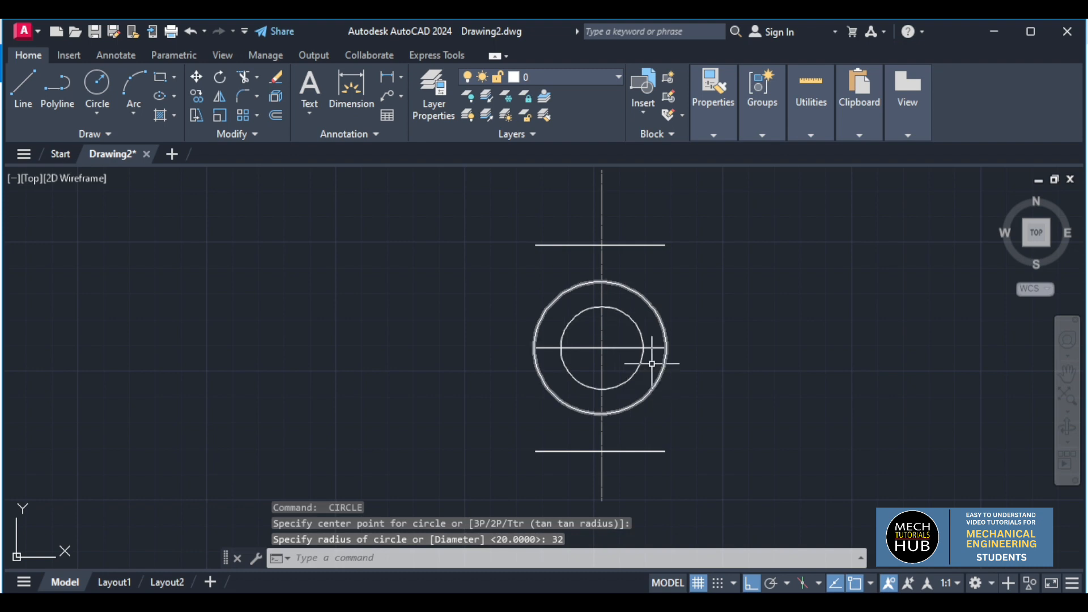
- Stretch both ends of the middle horizontal line outward, well beyond the radius 32 circle on each side
{"action": "left_click", "coordinate": [624, 348]}
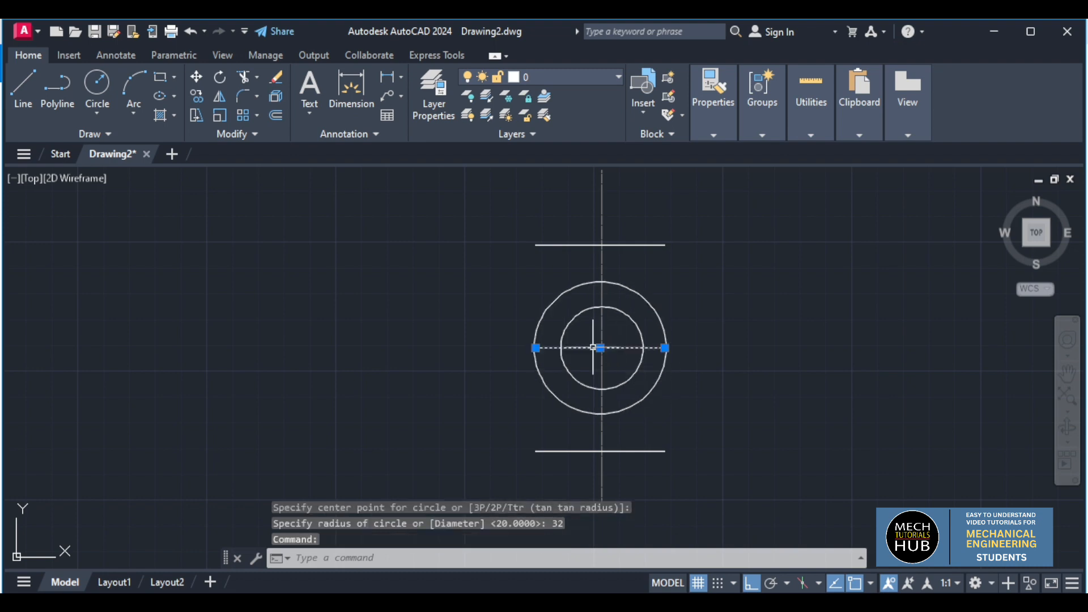
{"action": "left_click", "coordinate": [536, 348]}
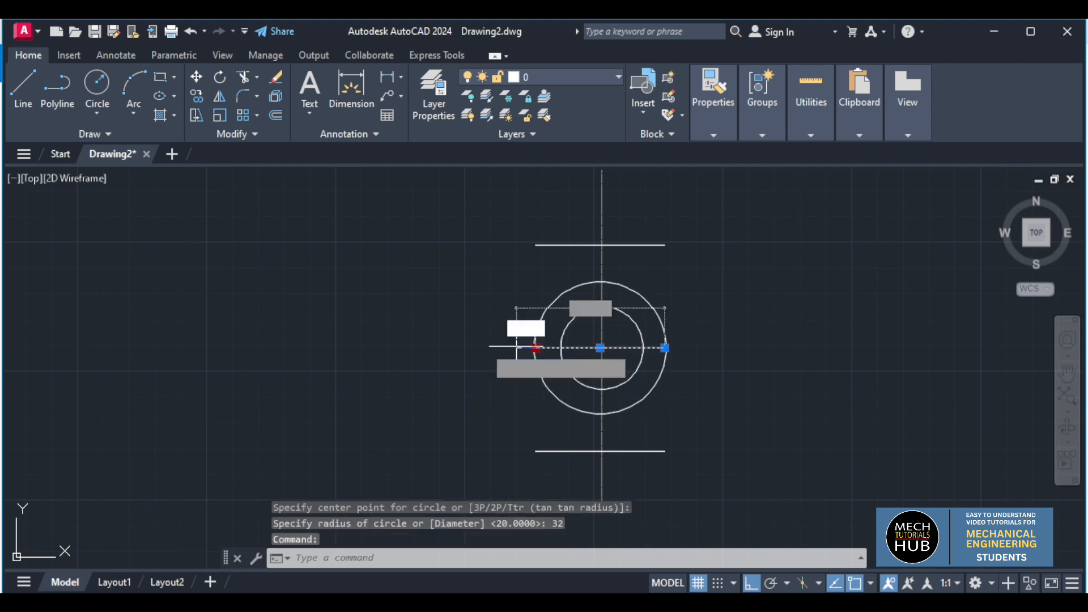
{"action": "left_click", "coordinate": [355, 347]}
{"action": "left_click", "coordinate": [665, 347]}
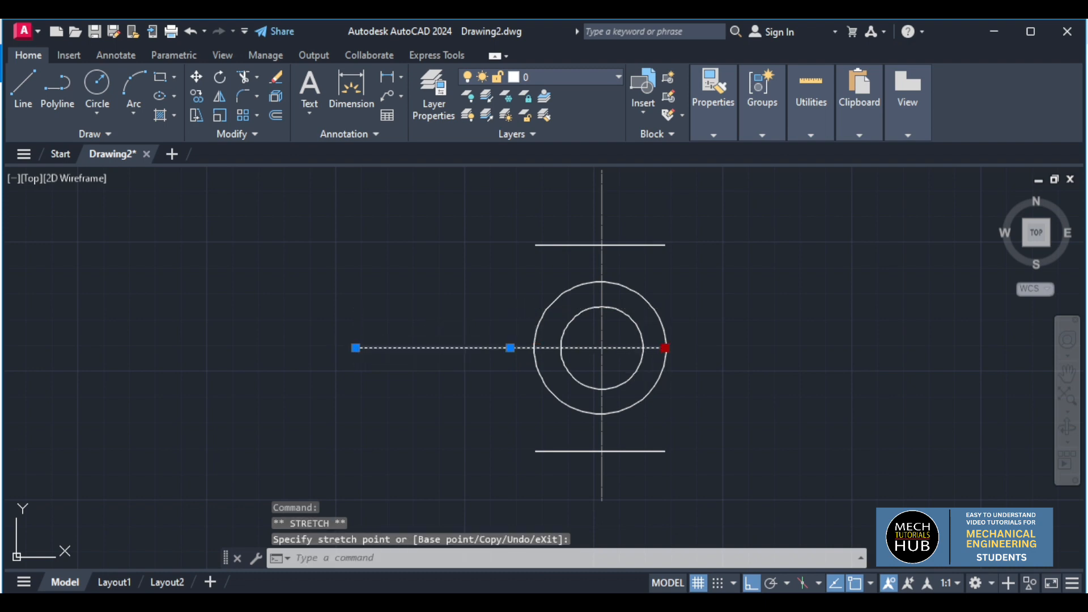
{"action": "left_click", "coordinate": [856, 347]}
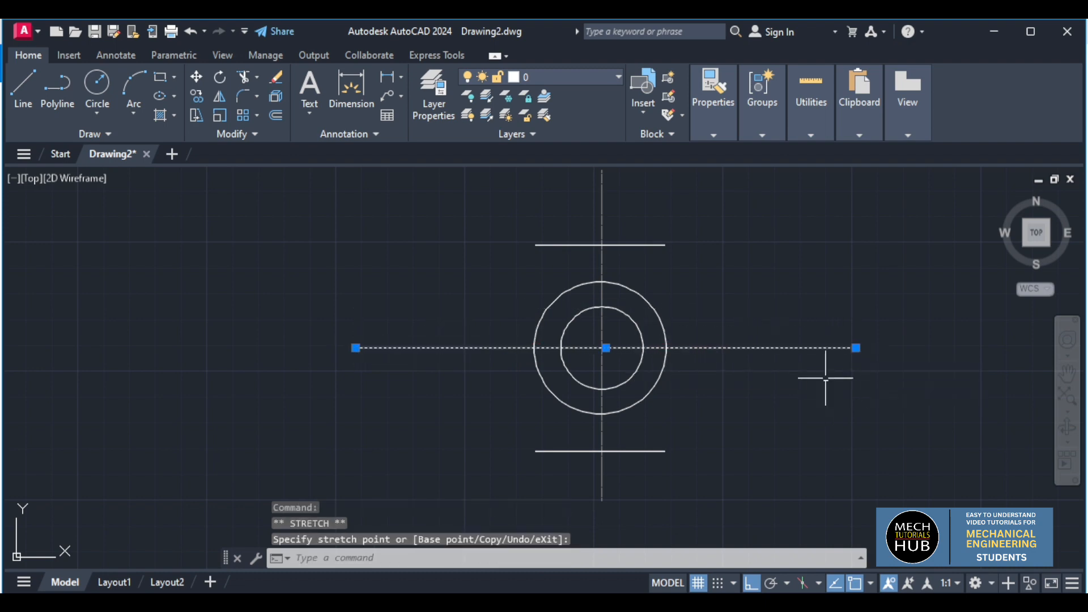
- Set the extended middle horizontal line's linetype to CENTERX2 and its color to grey, and clear the selection
{"action": "mouse_move", "coordinate": [715, 128]}
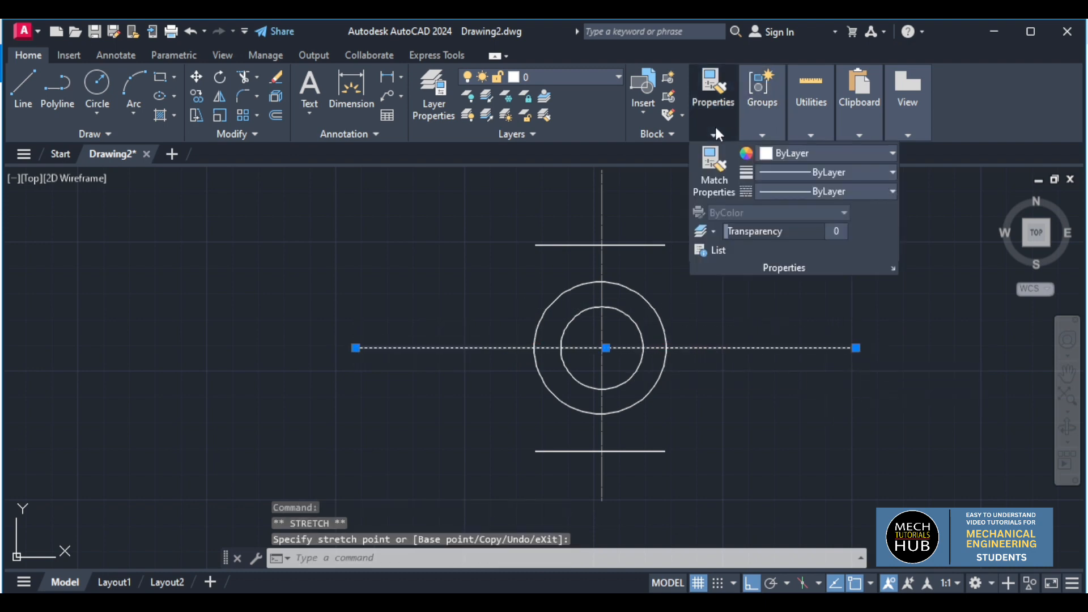
{"action": "left_click", "coordinate": [811, 190]}
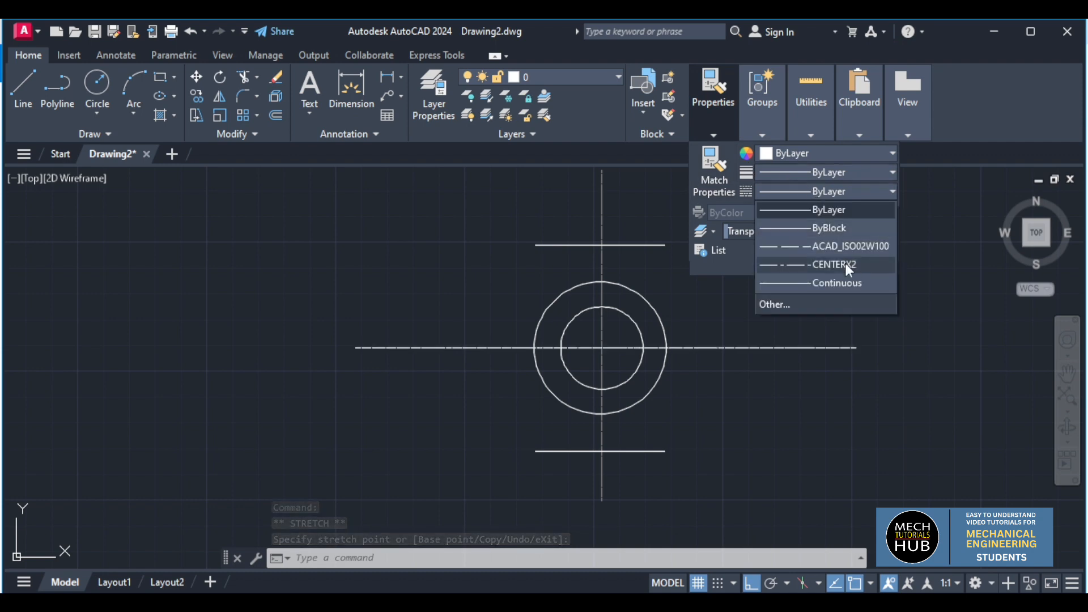
{"action": "left_click", "coordinate": [851, 264]}
{"action": "key", "text": "Escape"}
{"action": "left_click", "coordinate": [813, 166]}
{"action": "left_click", "coordinate": [814, 156]}
{"action": "left_click", "coordinate": [813, 156]}
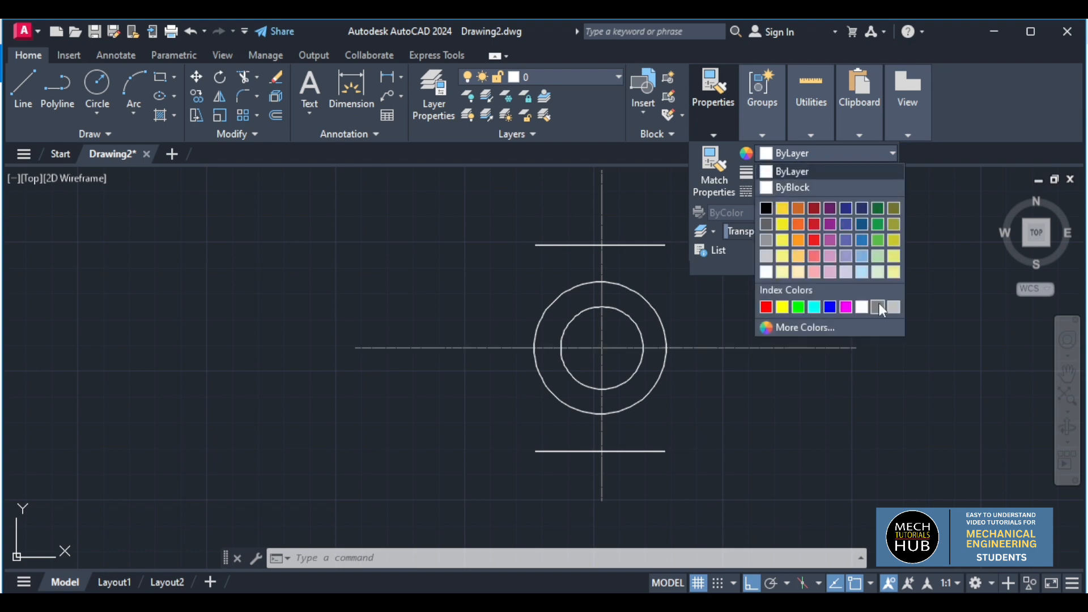
{"action": "left_click", "coordinate": [855, 347]}
{"action": "left_click", "coordinate": [856, 348]}
{"action": "key", "text": "Escape"}
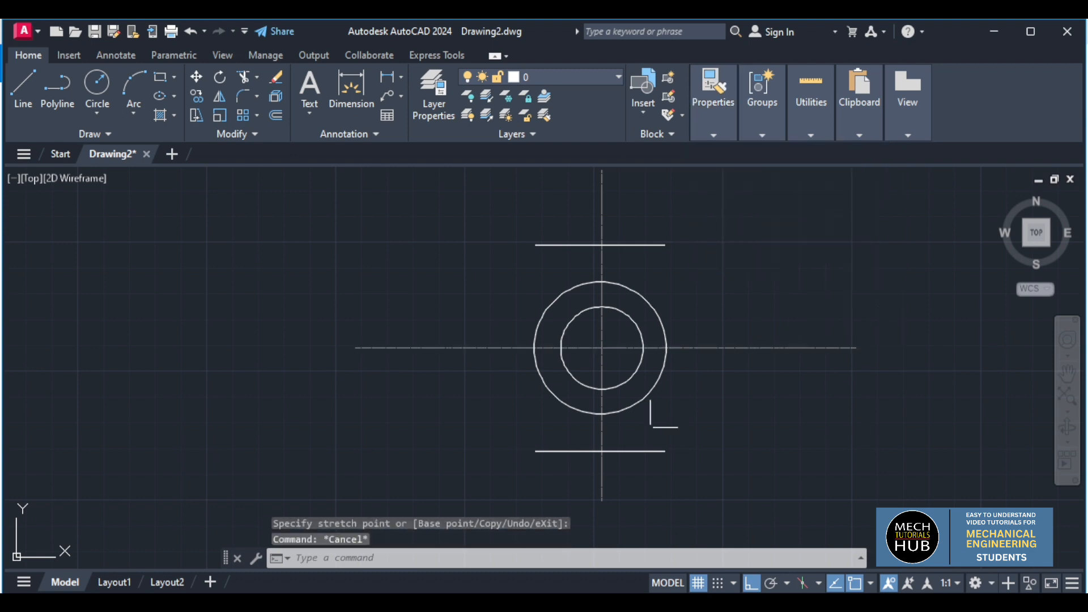
- Check the bracket reference image in Photos, and in AutoCAD offset the vertical centerline 18 units to the right
{"action": "scroll", "coordinate": [636, 368], "scroll_direction": "up", "scroll_amount": 3}
{"action": "scroll", "coordinate": [634, 372], "scroll_direction": "down", "scroll_amount": 1}
{"action": "scroll", "coordinate": [641, 451], "scroll_direction": "down", "scroll_amount": 2}
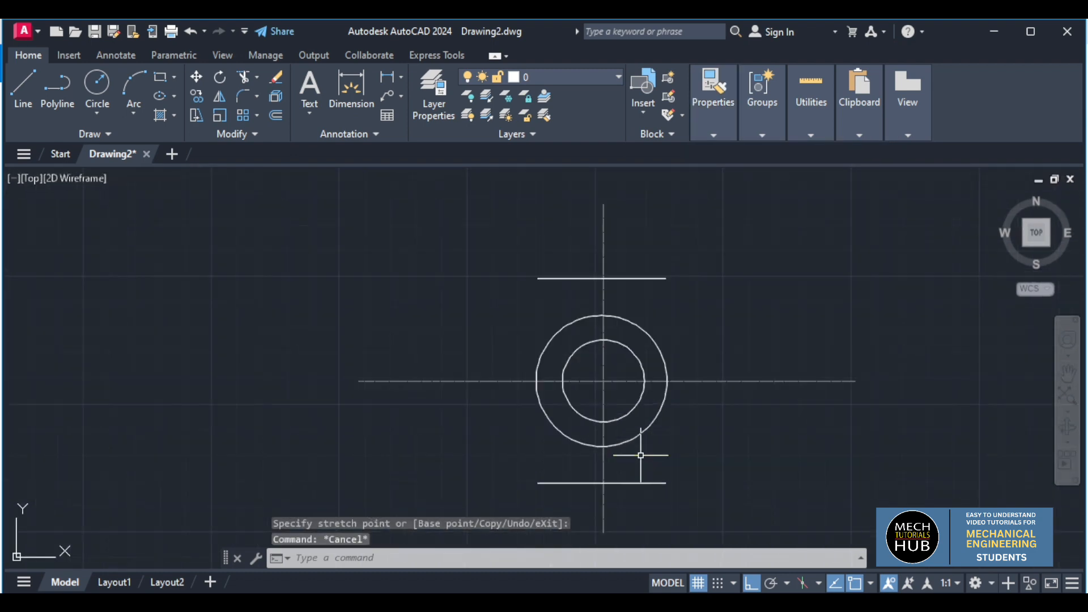
{"action": "key", "text": "alt+Tab"}
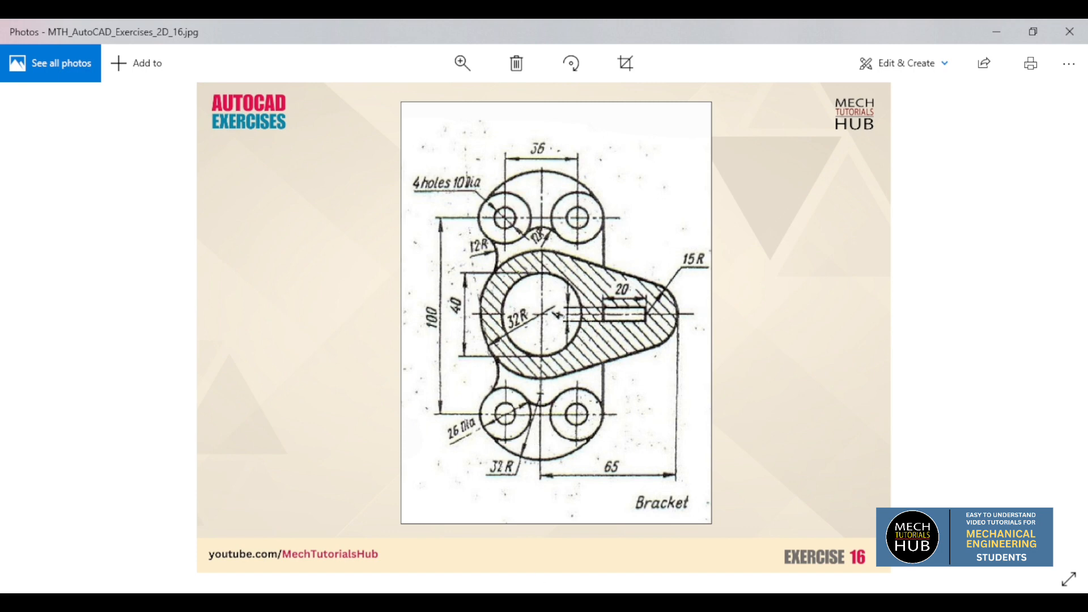
{"action": "left_click", "coordinate": [445, 538]}
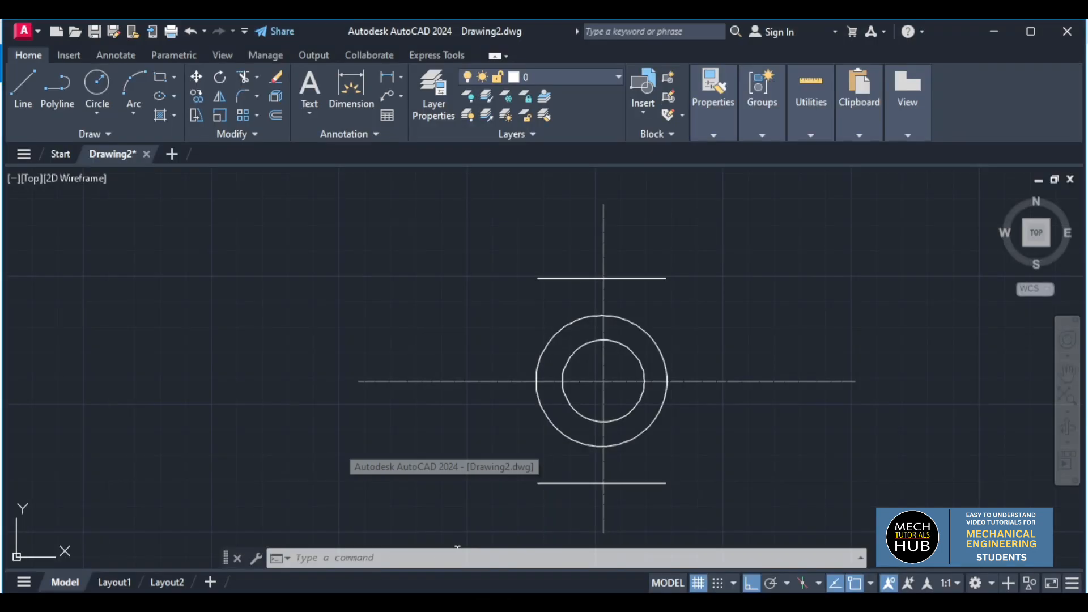
{"action": "type", "text": "o"}
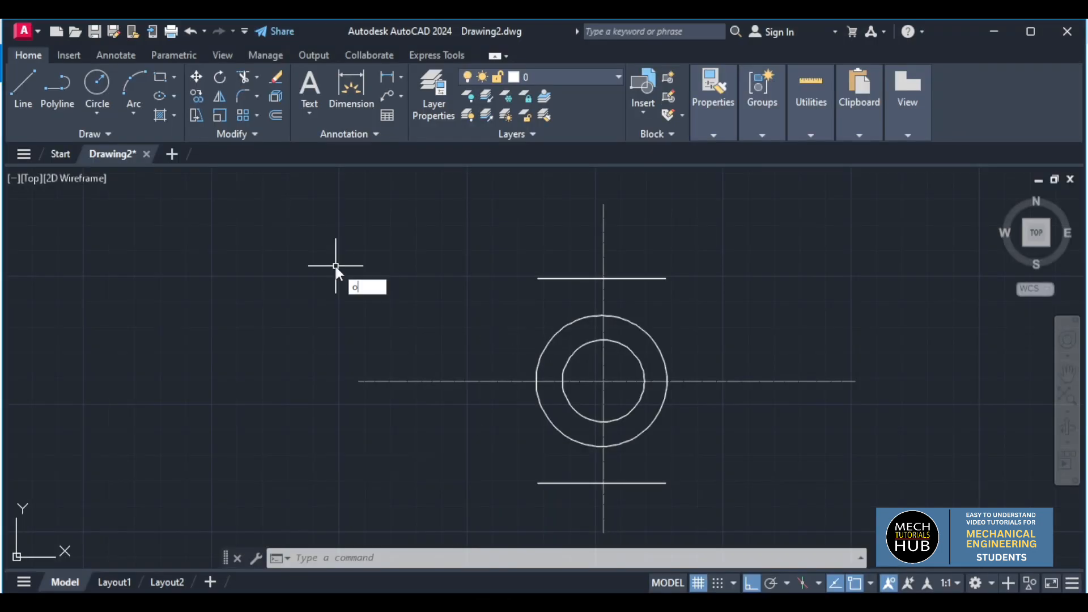
{"action": "key", "text": "Return"}
{"action": "key", "text": "Return"}
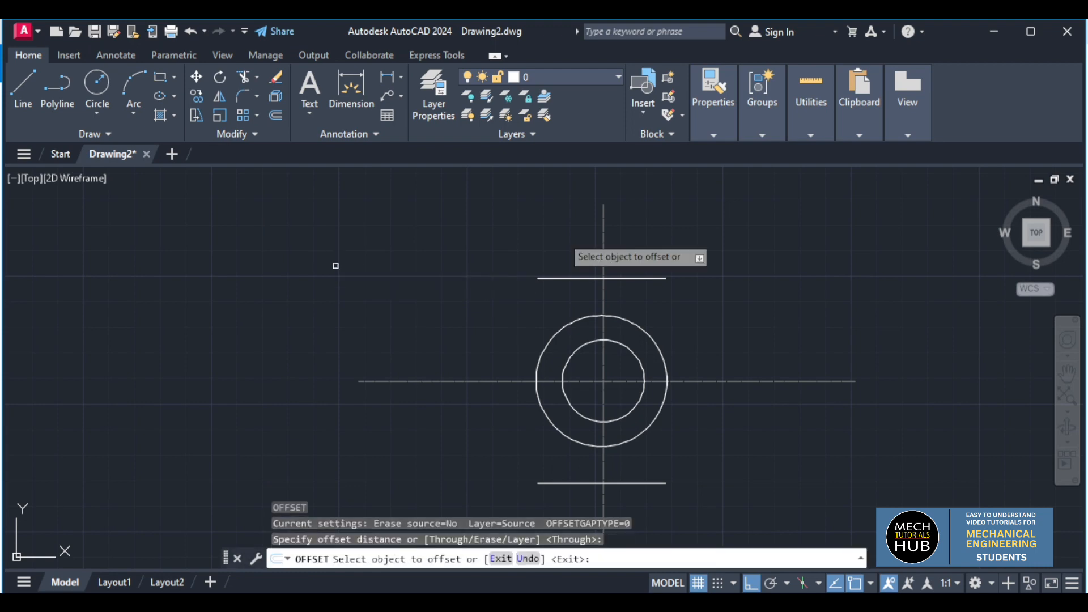
{"action": "left_click", "coordinate": [603, 227]}
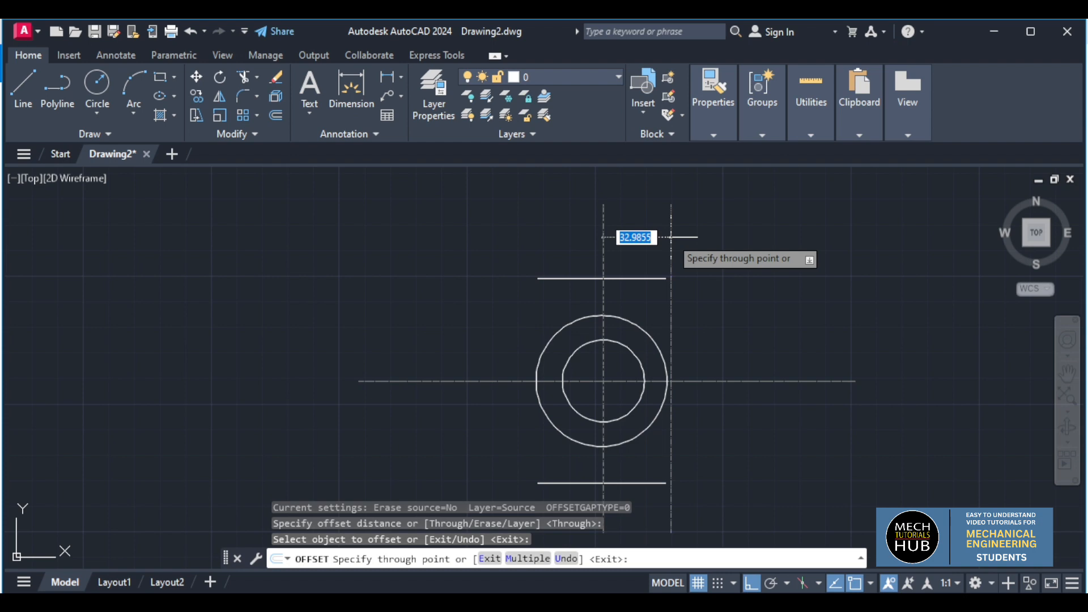
{"action": "type", "text": "18"}
{"action": "key", "text": "Return"}
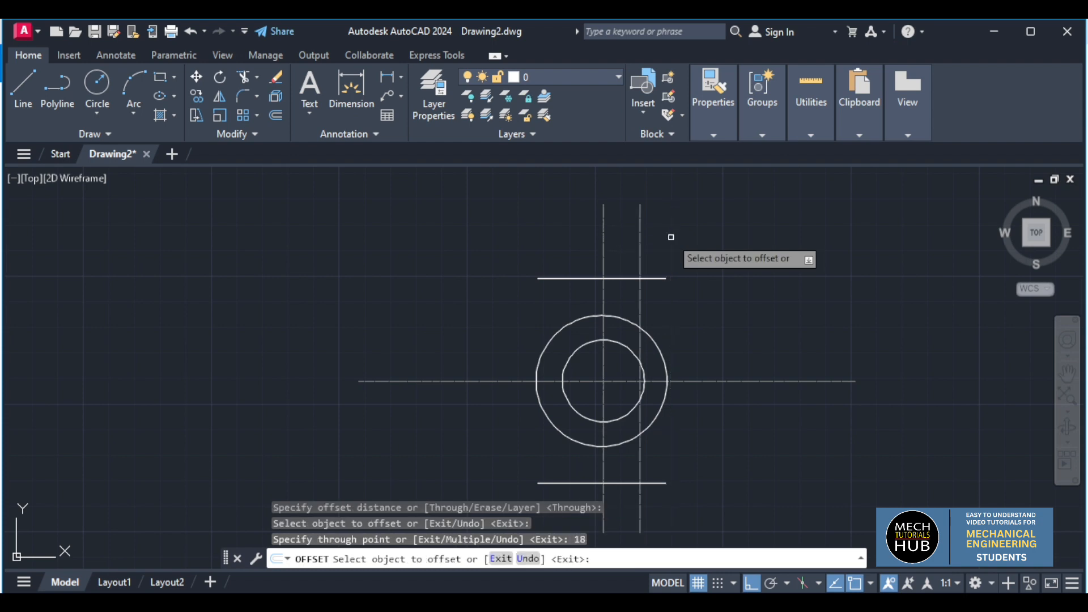
- Offset the vertical centerline 18 units to the left and end the Offset command
{"action": "left_click", "coordinate": [601, 244]}
{"action": "type", "text": "18"}
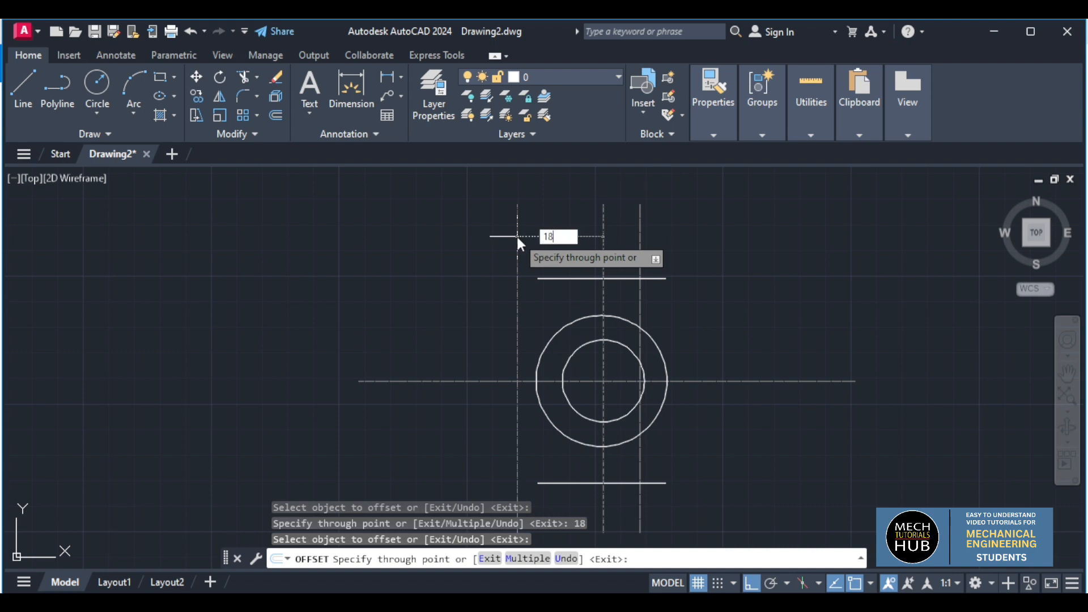
{"action": "key", "text": "Return"}
{"action": "key", "text": "Escape"}
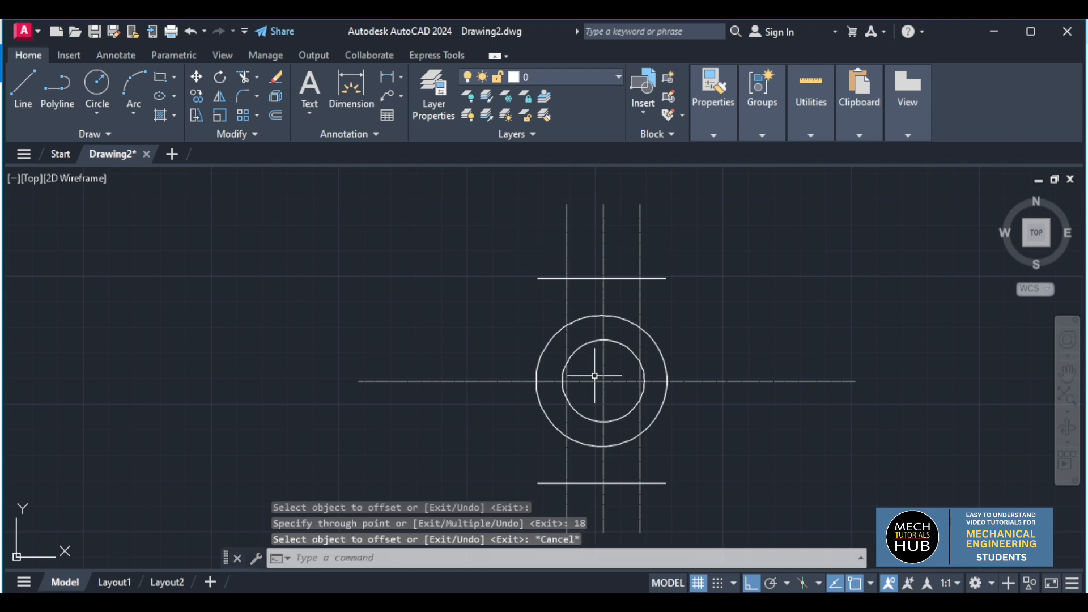
- Draw a circle of radius 5 where the left offset centerline crosses the lower horizontal line
{"action": "scroll", "coordinate": [594, 375], "scroll_direction": "down", "scroll_amount": 5}
{"action": "scroll", "coordinate": [595, 381], "scroll_direction": "up", "scroll_amount": 9}
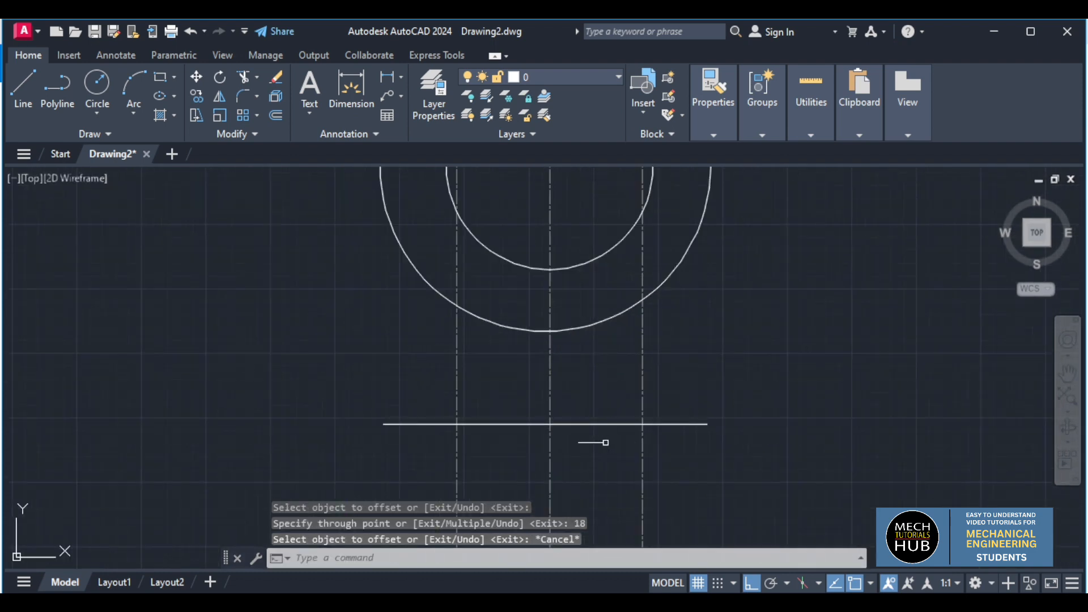
{"action": "left_click", "coordinate": [97, 90]}
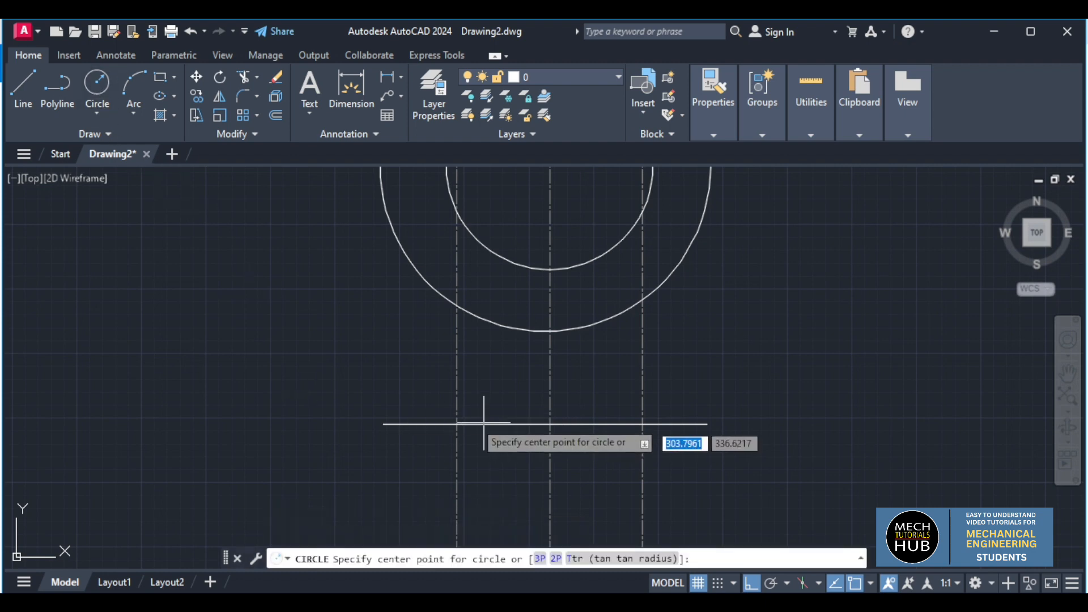
{"action": "left_click", "coordinate": [457, 423]}
{"action": "type", "text": "5"}
{"action": "key", "text": "Return"}
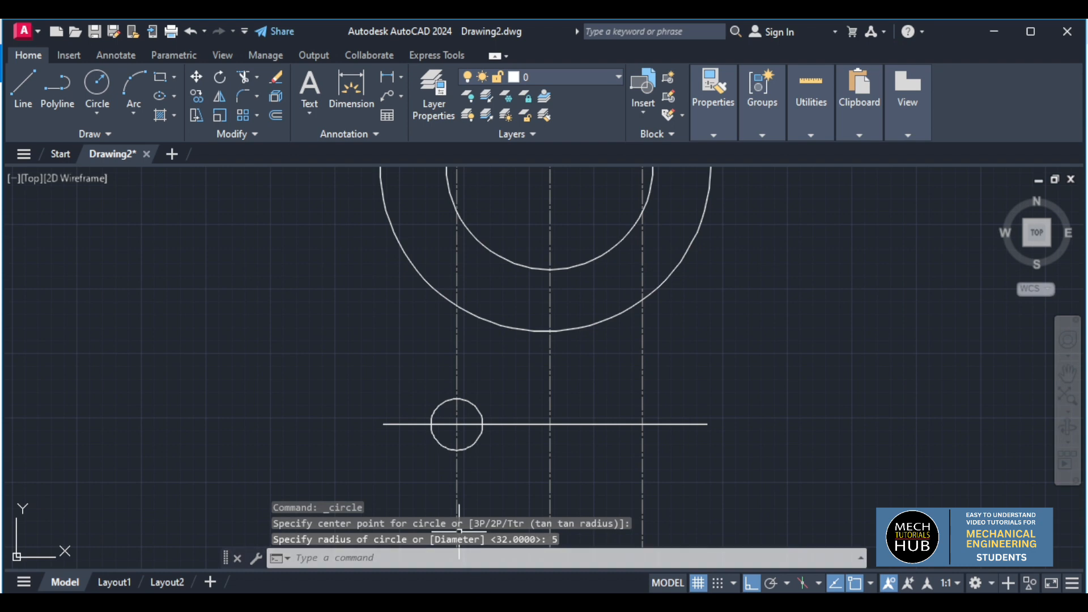
- Check the boss size in the Photos reference, and in AutoCAD draw a 26 diameter circle concentric with the lower-left hole
{"action": "key", "text": "alt+Tab"}
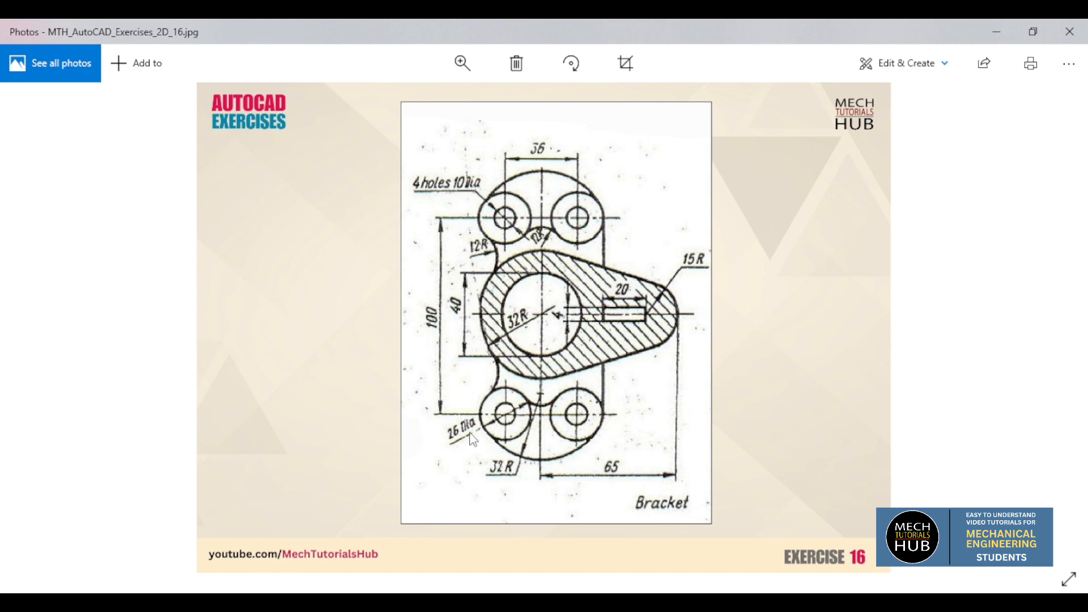
{"action": "left_click", "coordinate": [522, 601]}
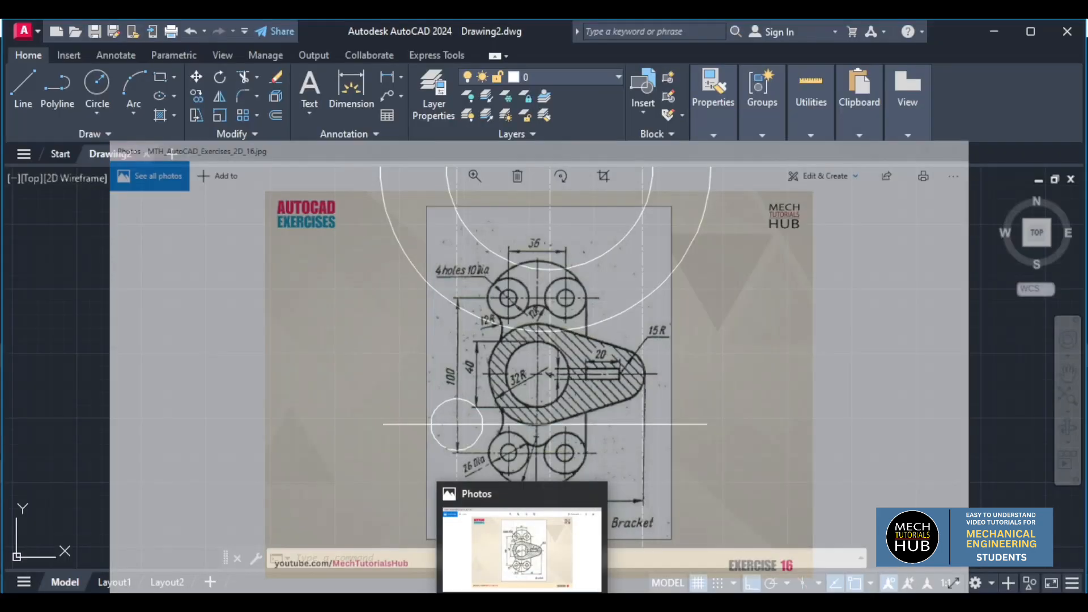
{"action": "left_click", "coordinate": [96, 113]}
{"action": "left_click", "coordinate": [114, 175]}
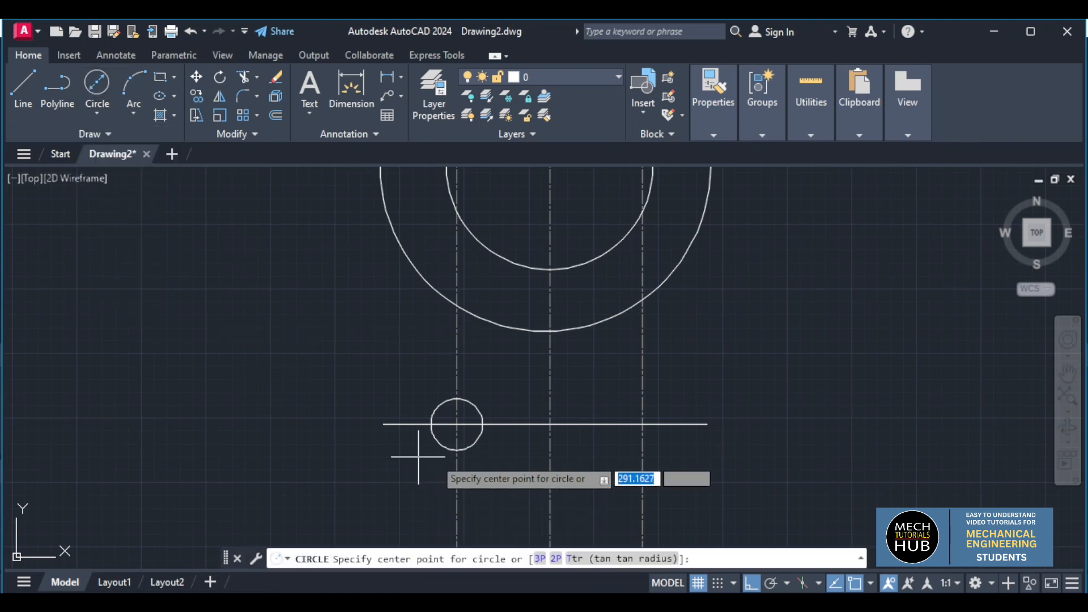
{"action": "left_click", "coordinate": [457, 424]}
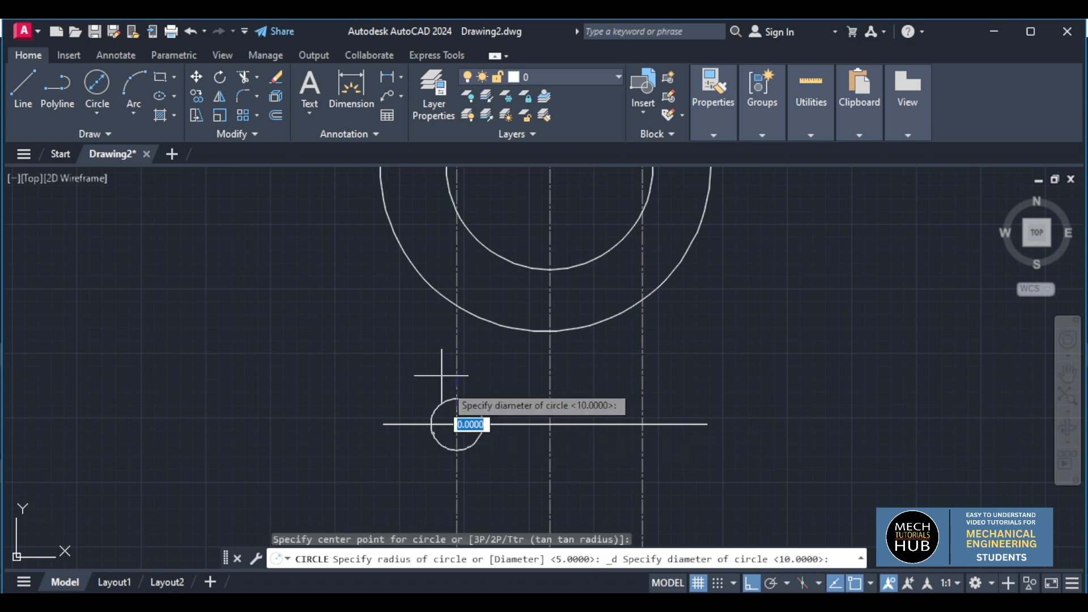
{"action": "type", "text": "26"}
{"action": "key", "text": "Return"}
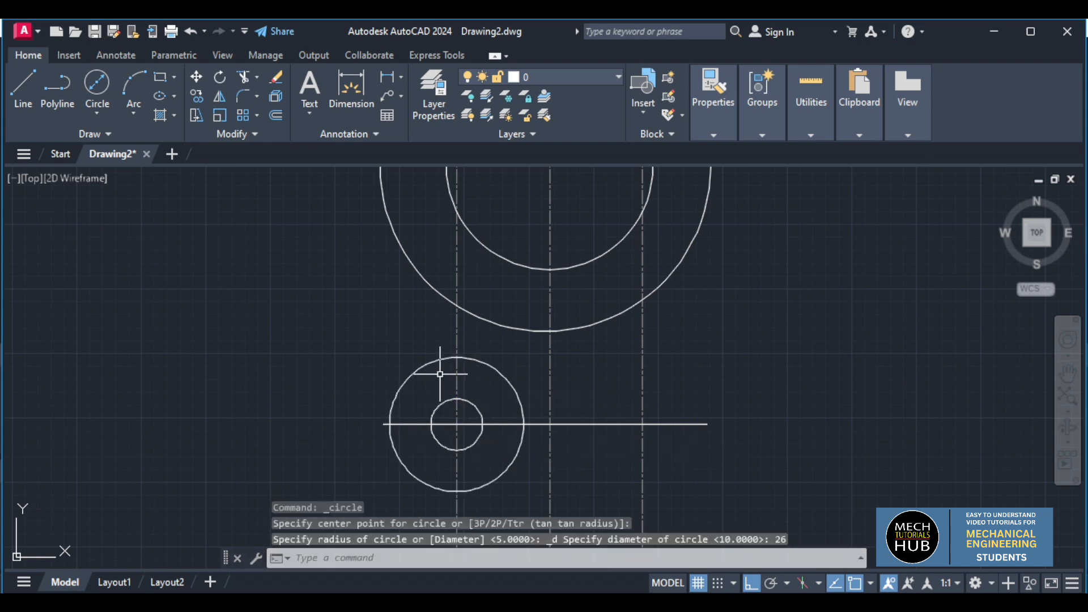
{"action": "key", "text": "Escape"}
- Check the Photos reference, and in AutoCAD mirror the lower-left hole and boss circles across the vertical centerline, keeping the source circles
{"action": "scroll", "coordinate": [484, 418], "scroll_direction": "down", "scroll_amount": 2}
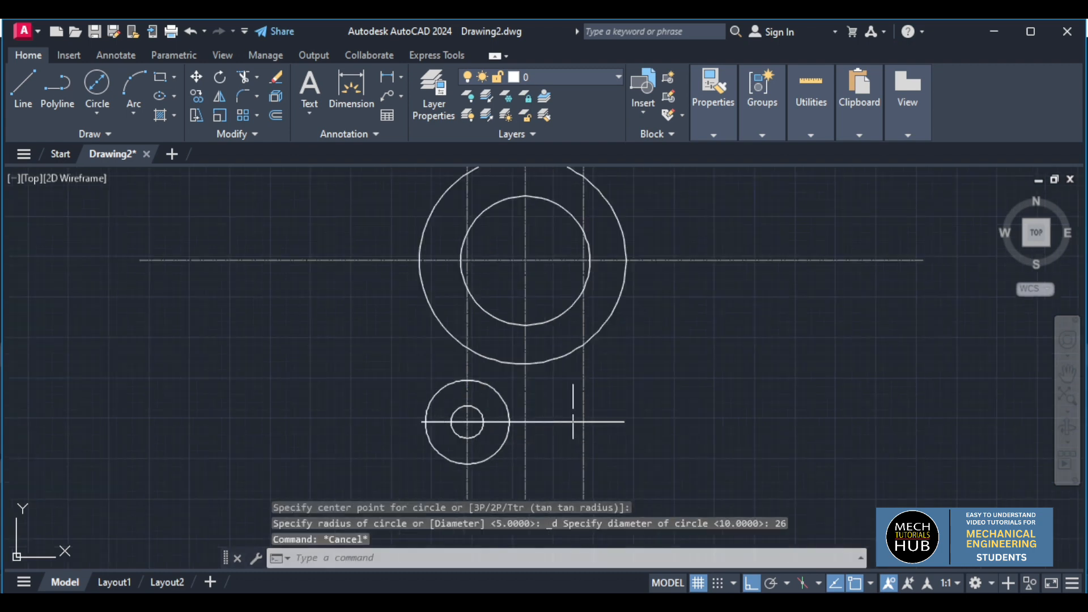
{"action": "left_click", "coordinate": [519, 603]}
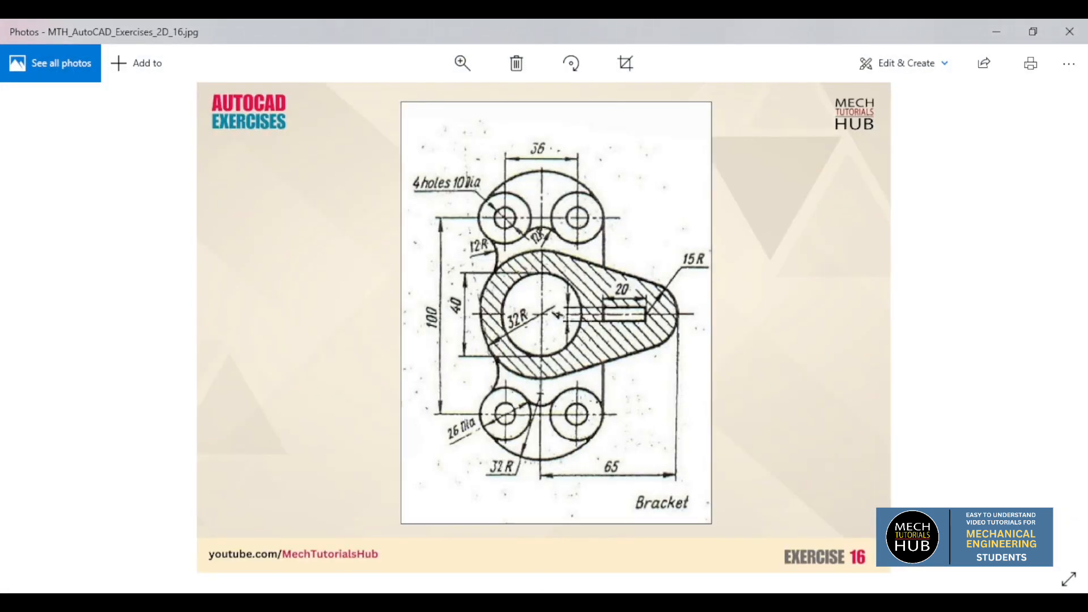
{"action": "left_click", "coordinate": [519, 602]}
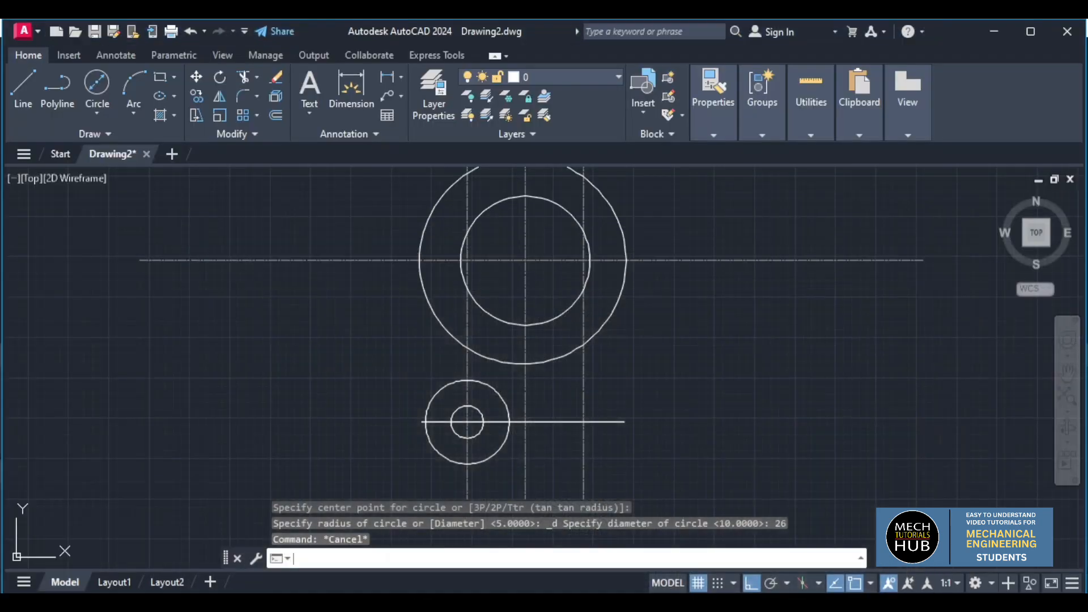
{"action": "left_click", "coordinate": [505, 404]}
{"action": "left_click", "coordinate": [471, 407]}
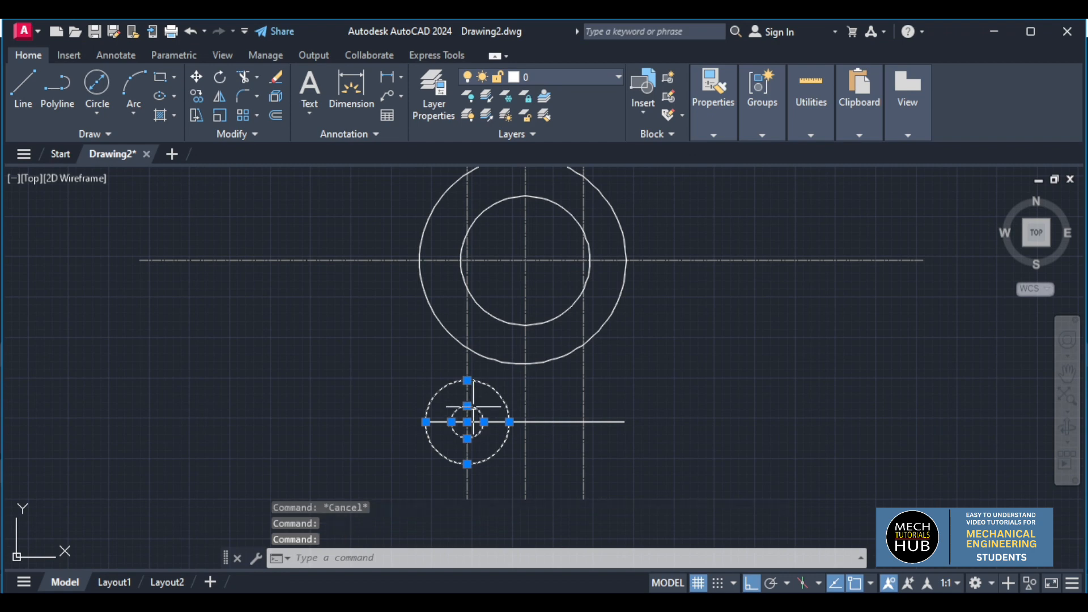
{"action": "left_click", "coordinate": [219, 98]}
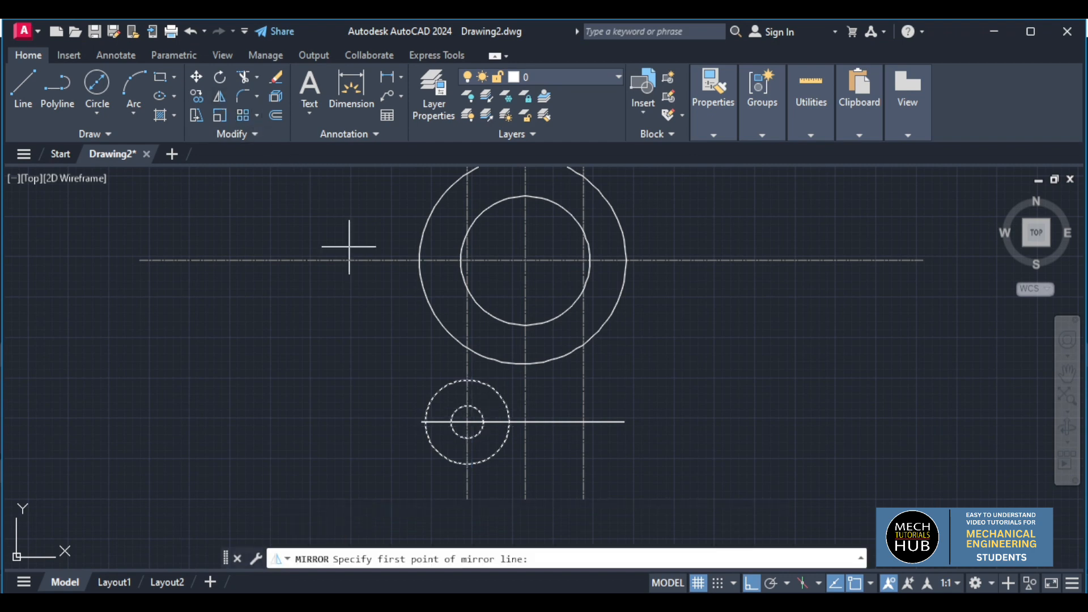
{"action": "left_click", "coordinate": [526, 364]}
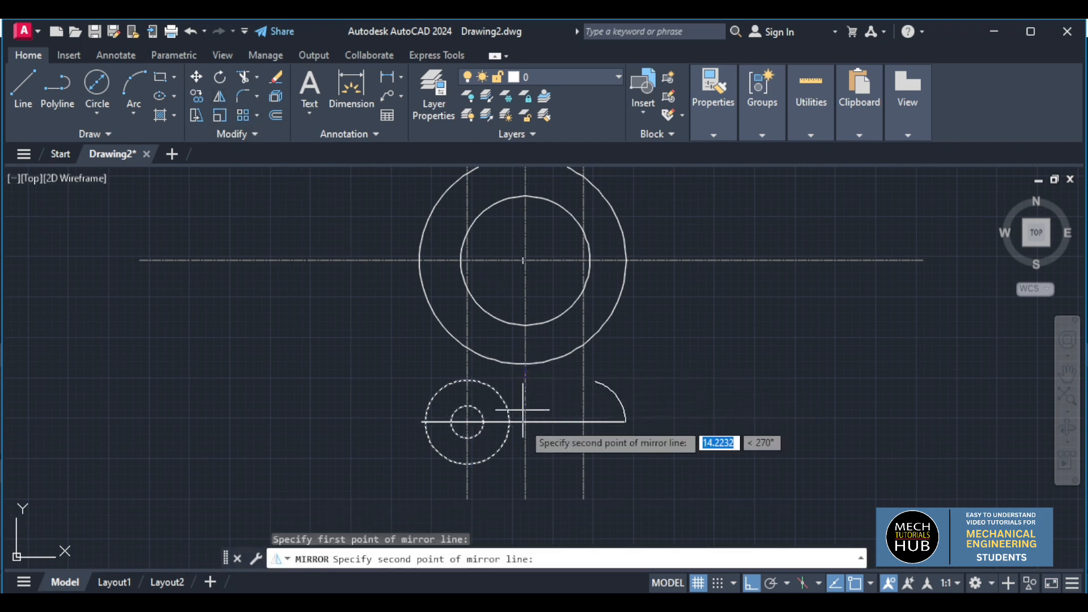
{"action": "left_click", "coordinate": [527, 493]}
{"action": "type", "text": "N"}
{"action": "key", "text": "Return"}
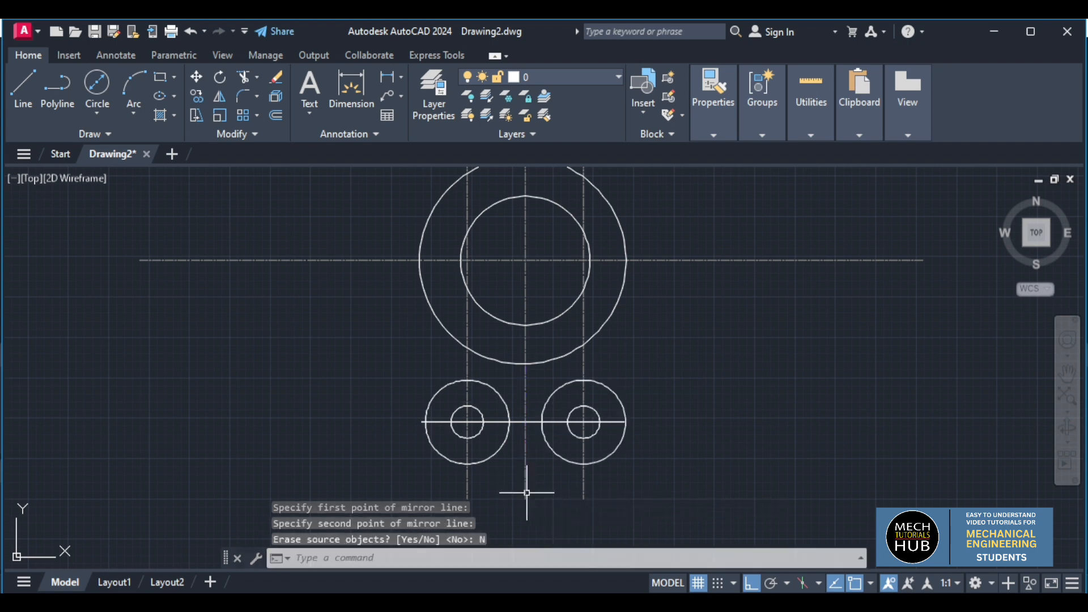
- Give the horizontal line through the two lower holes the CENTERX2 linetype and colour 8
{"action": "scroll", "coordinate": [665, 380], "scroll_direction": "down", "scroll_amount": 2}
{"action": "scroll", "coordinate": [662, 408], "scroll_direction": "up", "scroll_amount": 2}
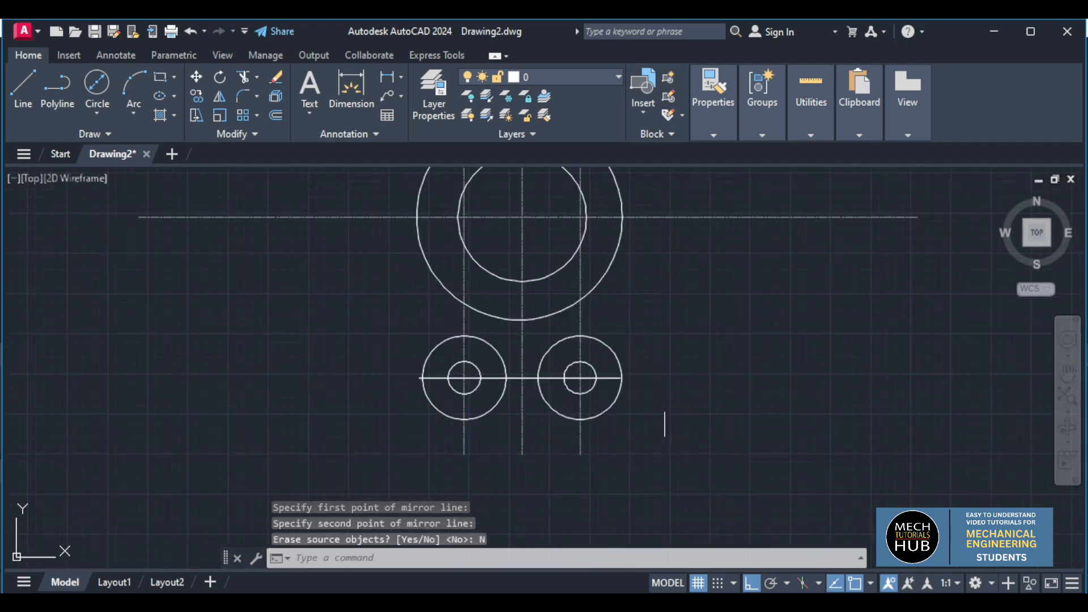
{"action": "left_click", "coordinate": [524, 379]}
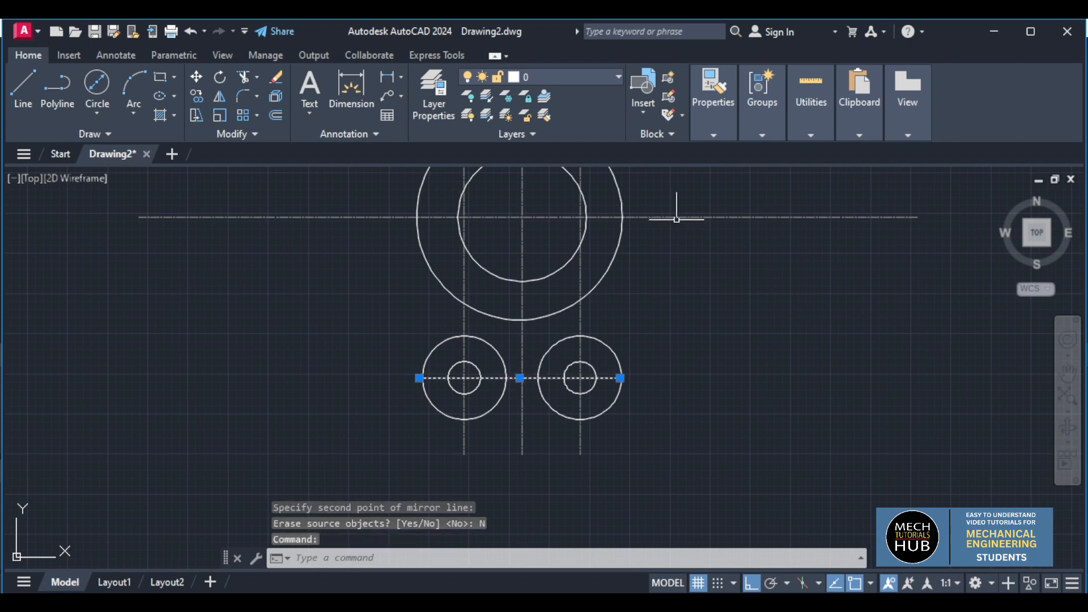
{"action": "left_click", "coordinate": [725, 130]}
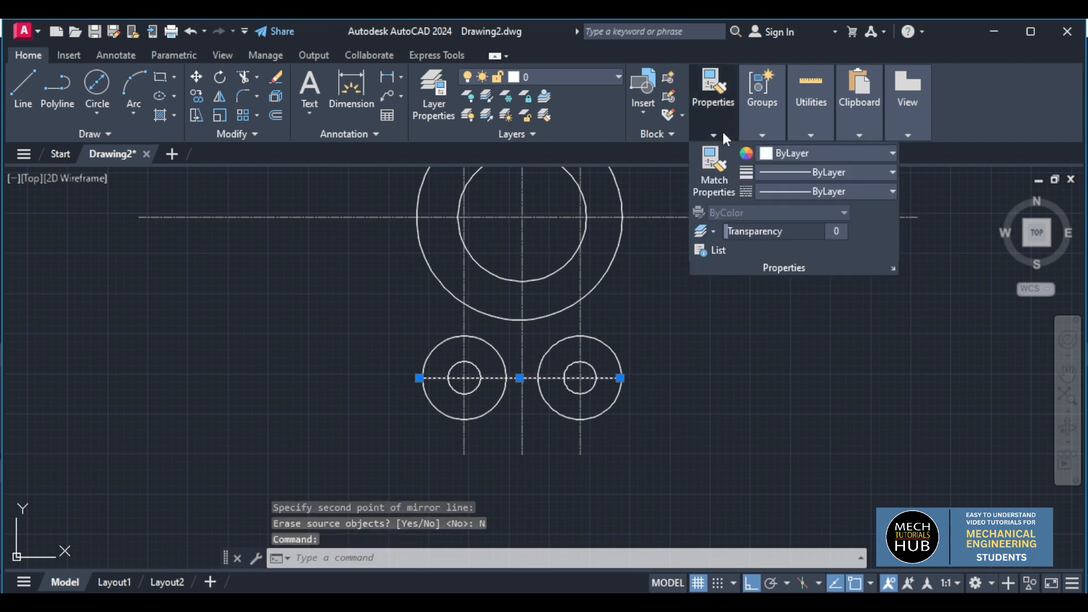
{"action": "left_click", "coordinate": [793, 192]}
{"action": "left_click", "coordinate": [822, 264]}
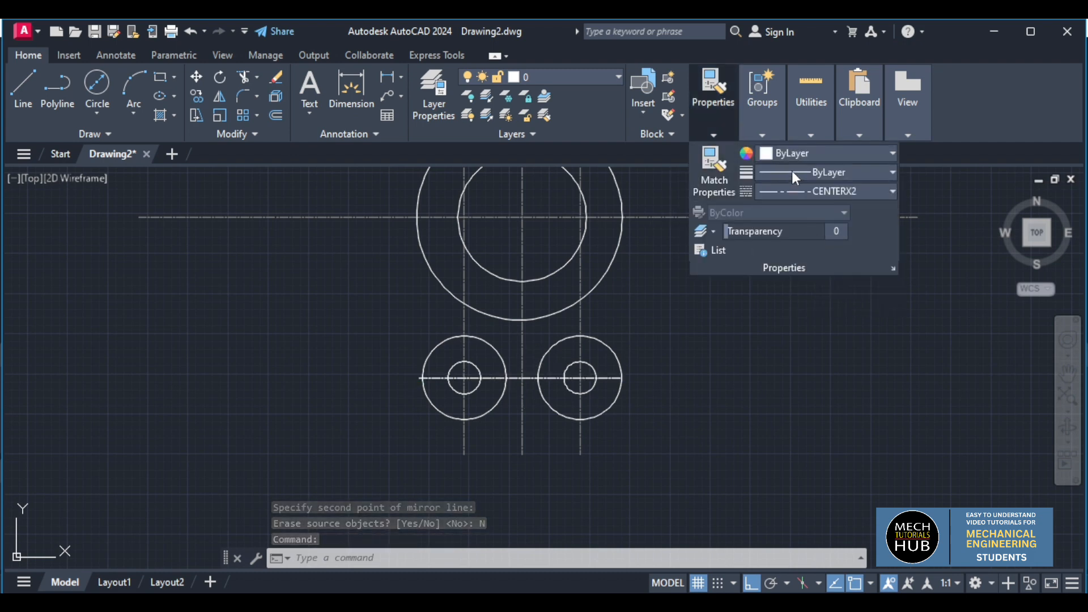
{"action": "left_click", "coordinate": [795, 153]}
{"action": "left_click", "coordinate": [878, 307]}
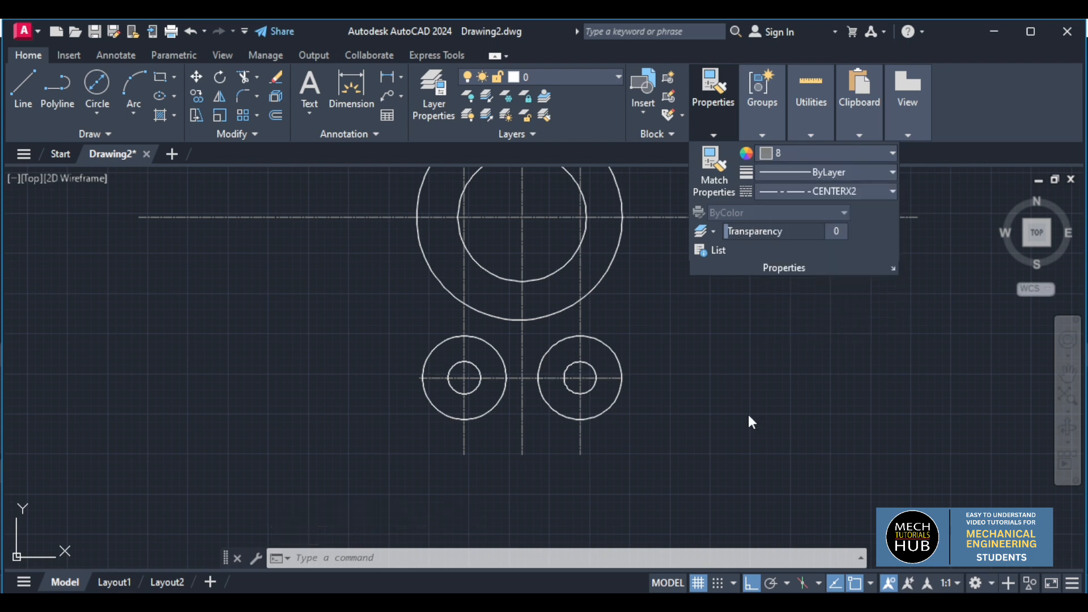
{"action": "key", "text": "Escape"}
{"action": "key", "text": "Escape"}
- Check the outer arc in the Photos reference, and in AutoCAD draw a radius 32 circle tangent to the undersides of both lower bosses
{"action": "scroll", "coordinate": [610, 360], "scroll_direction": "down", "scroll_amount": 2}
{"action": "scroll", "coordinate": [605, 341], "scroll_direction": "up", "scroll_amount": 2}
{"action": "key", "text": "alt+Tab"}
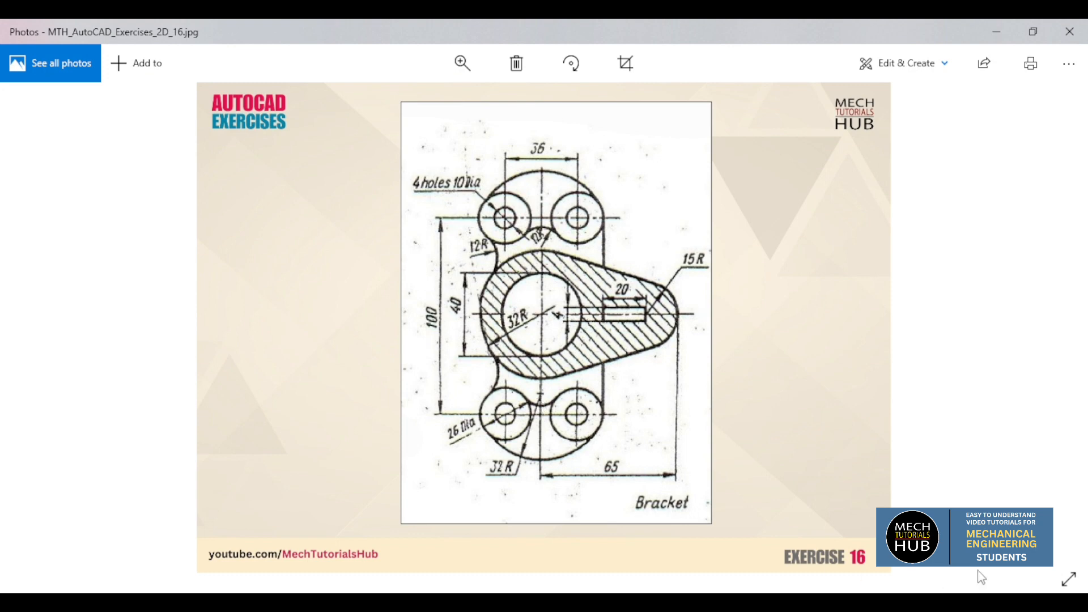
{"action": "scroll", "coordinate": [573, 423], "scroll_direction": "up", "scroll_amount": 1}
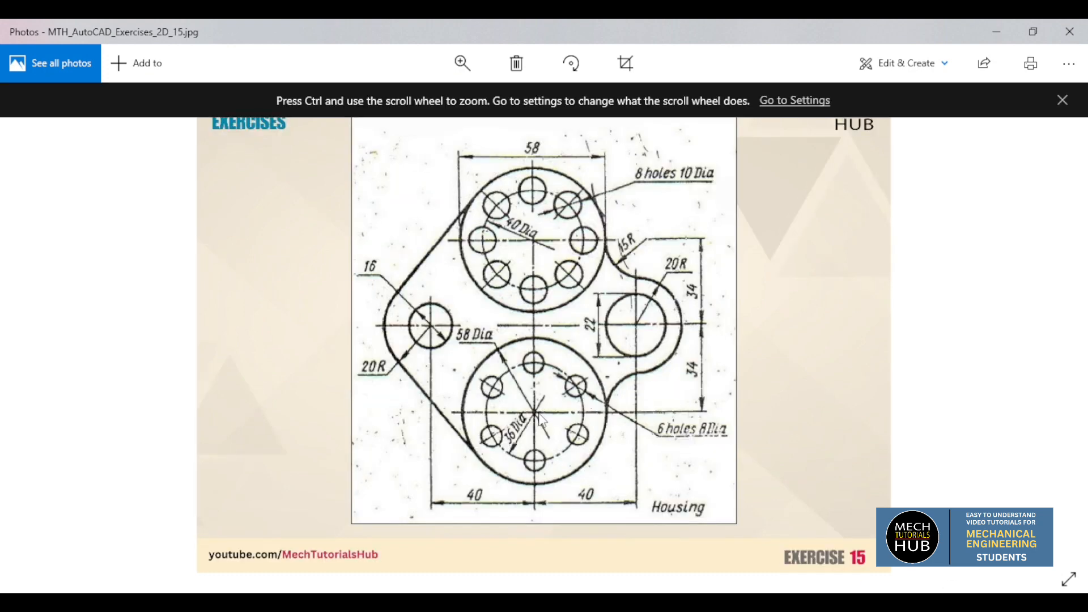
{"action": "scroll", "coordinate": [539, 420], "scroll_direction": "down", "scroll_amount": 1}
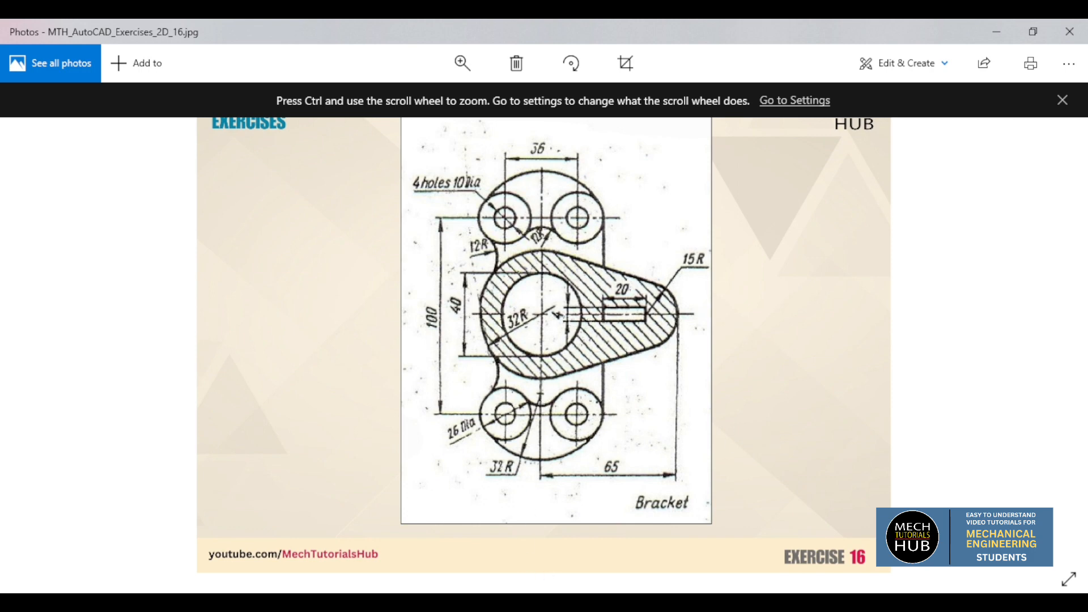
{"action": "key", "text": "alt+Tab"}
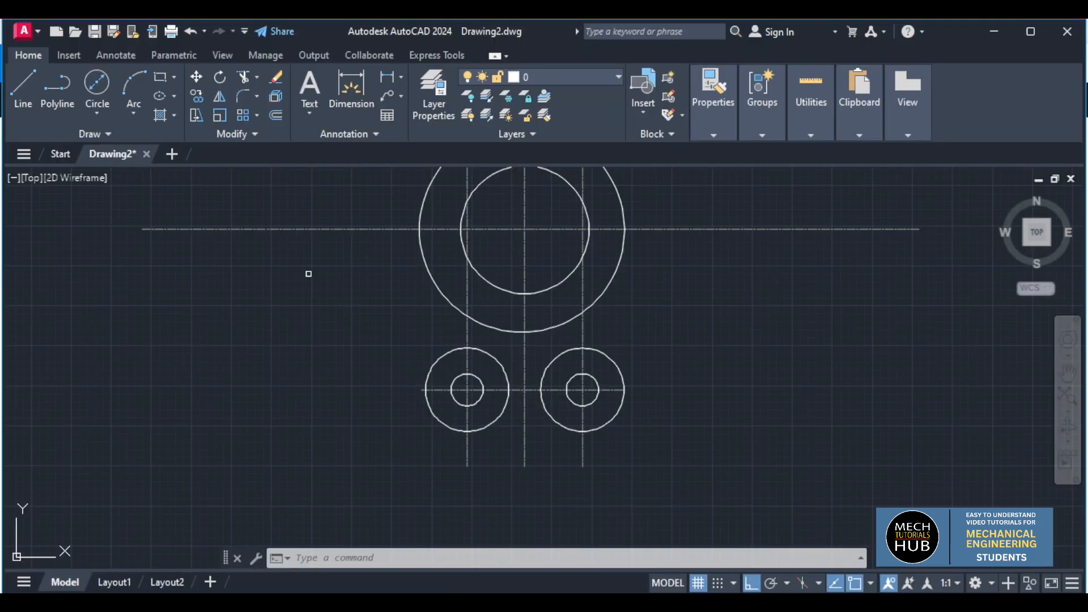
{"action": "left_click", "coordinate": [100, 116]}
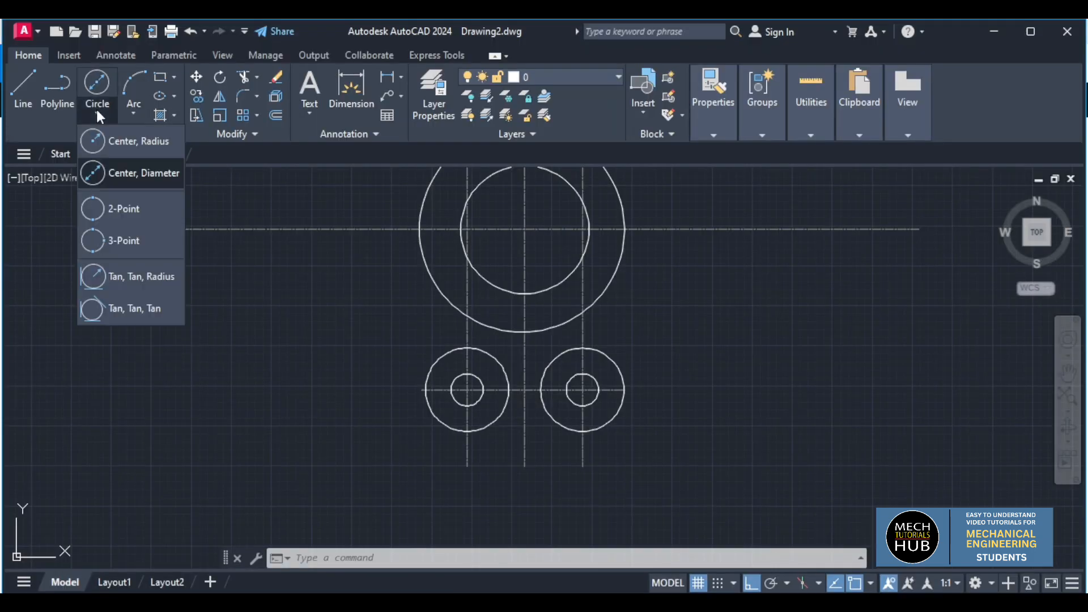
{"action": "left_click", "coordinate": [144, 281]}
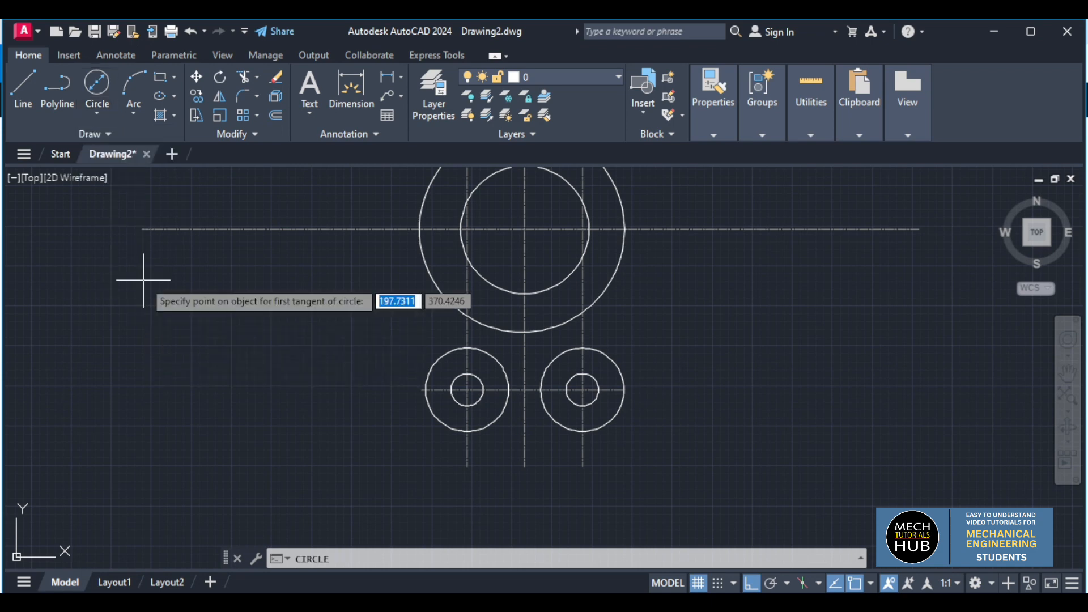
{"action": "left_click", "coordinate": [455, 432]}
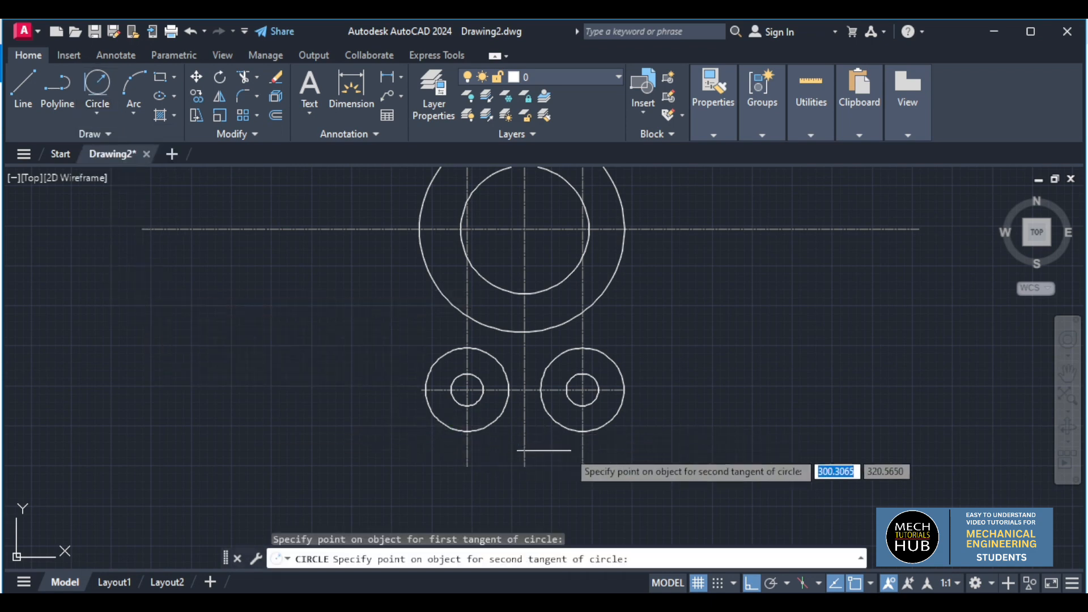
{"action": "left_click", "coordinate": [605, 429]}
{"action": "key", "text": "alt+Tab"}
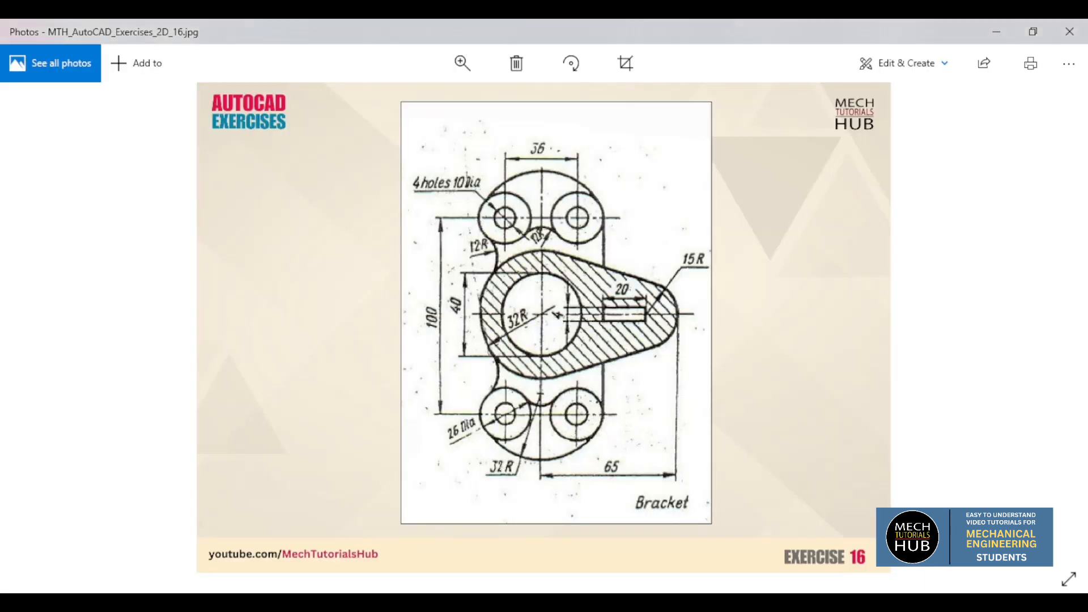
{"action": "key", "text": "alt+Tab"}
{"action": "type", "text": "32"}
{"action": "key", "text": "Return"}
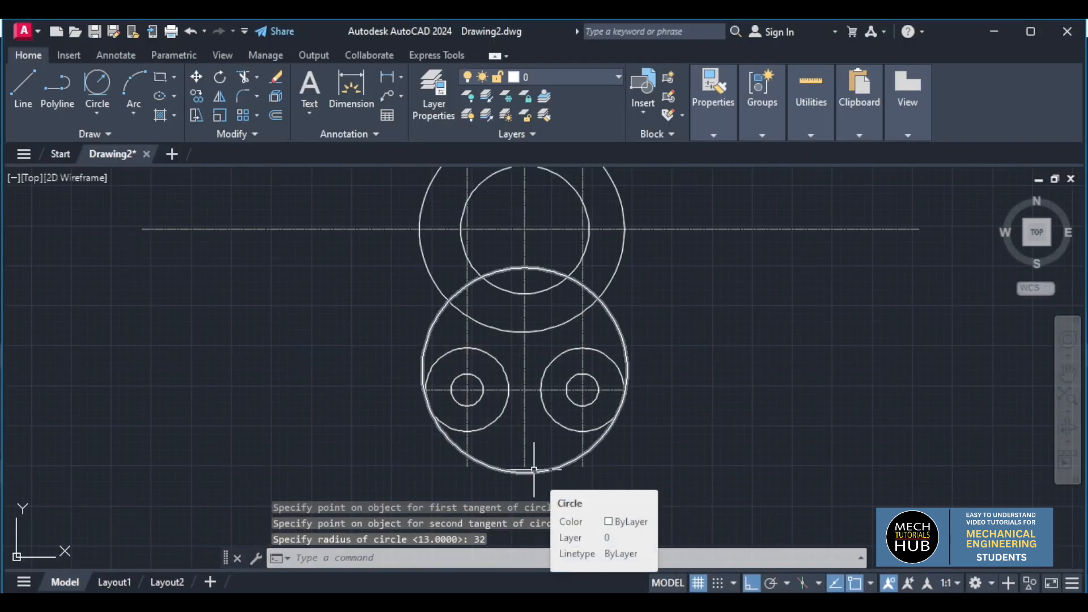
- Trim the radius 32 circle's sides above the lower bosses and delete its leftover arc inside the central circles
{"action": "type", "text": "tr"}
{"action": "key", "text": "Return"}
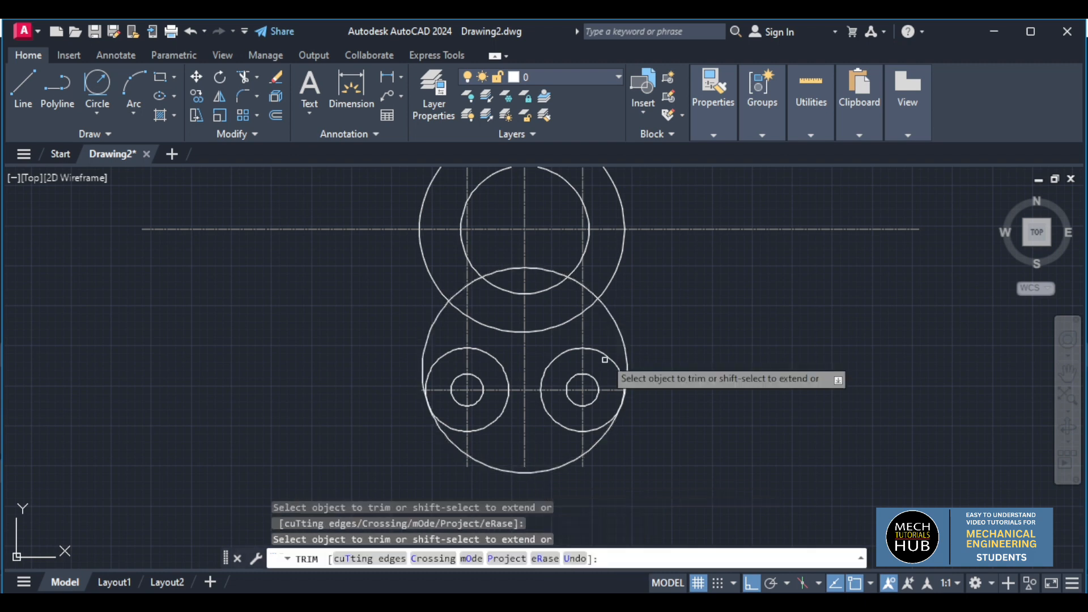
{"action": "left_click_drag", "start_coordinate": [631, 330], "coordinate": [599, 333]}
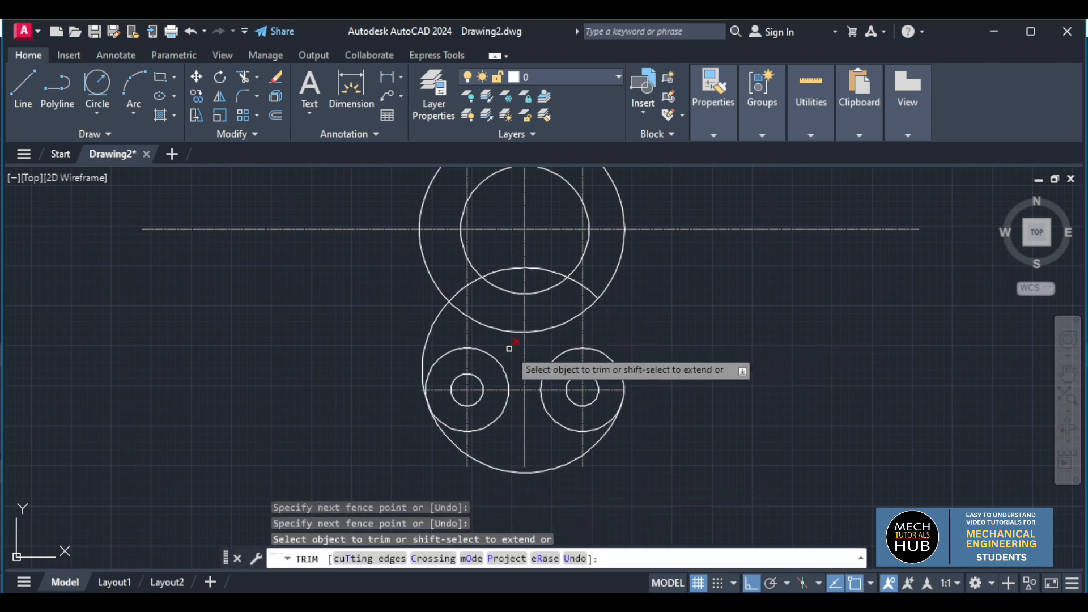
{"action": "left_click_drag", "start_coordinate": [442, 347], "coordinate": [401, 349]}
{"action": "key", "text": "Escape"}
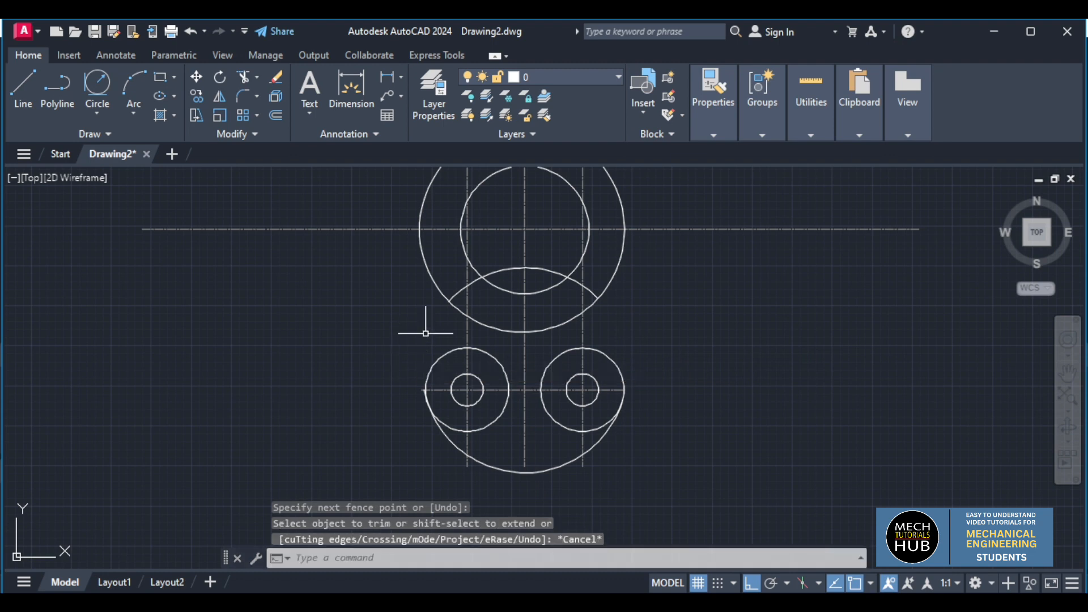
{"action": "left_click", "coordinate": [515, 268]}
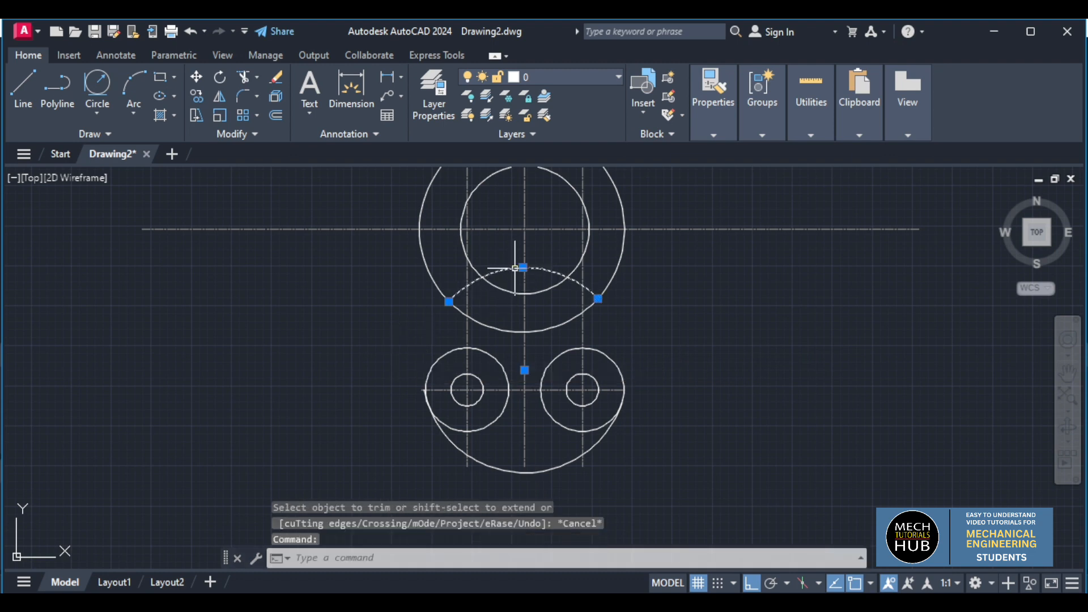
{"action": "key", "text": "Delete"}
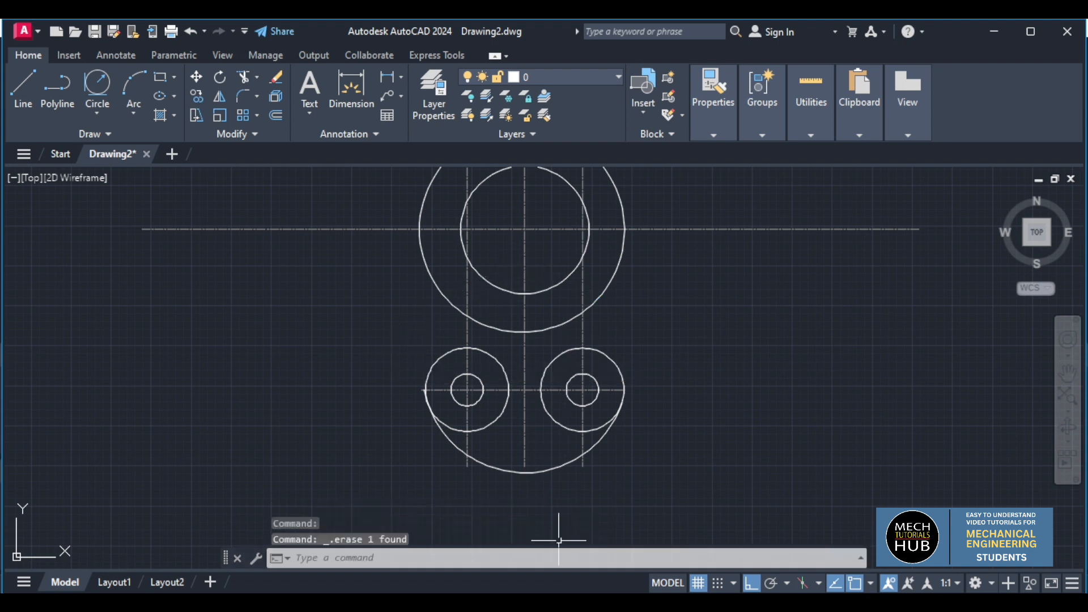
- Check the inner arc in the Photos reference, and in AutoCAD draw a radius 12 circle tangent to the upper inner sides of both lower bosses
{"action": "key", "text": "alt+Tab"}
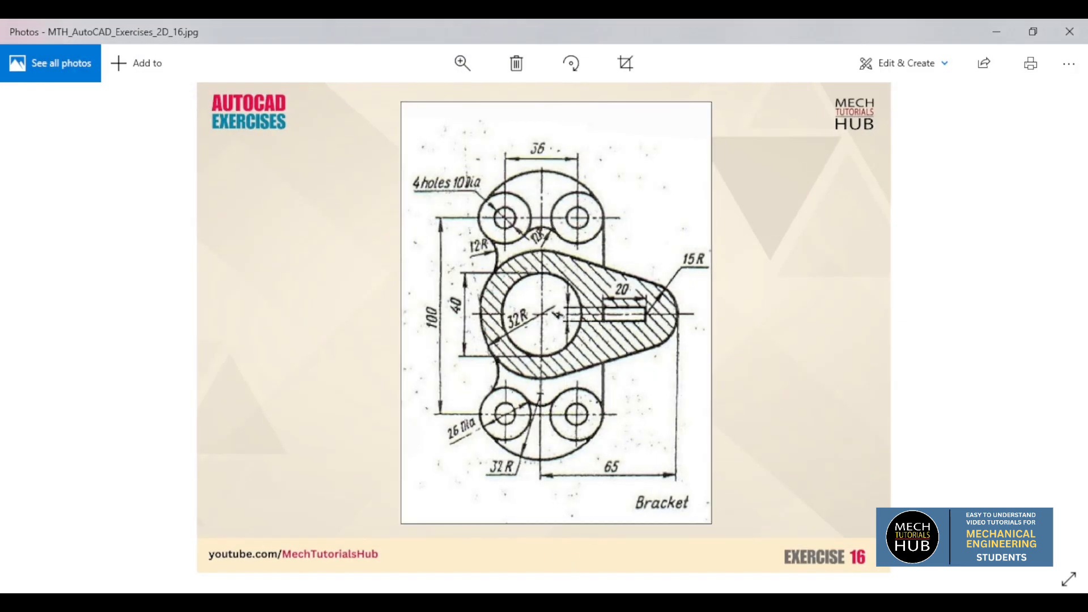
{"action": "left_click", "coordinate": [524, 602]}
{"action": "left_click", "coordinate": [96, 90]}
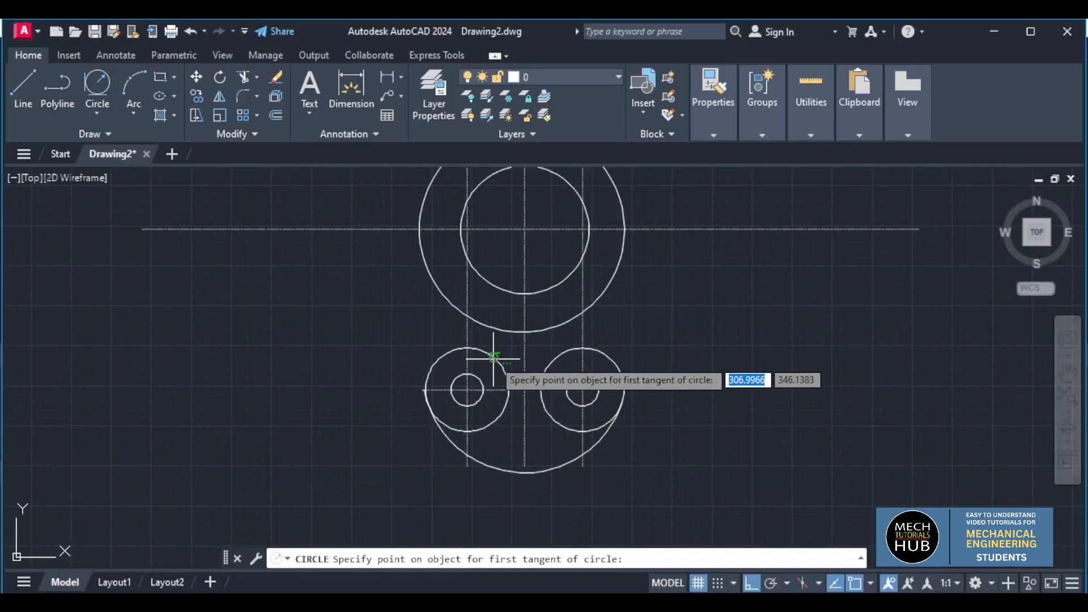
{"action": "left_click", "coordinate": [493, 357]}
{"action": "left_click", "coordinate": [553, 355]}
{"action": "type", "text": "12"}
{"action": "key", "text": "Return"}
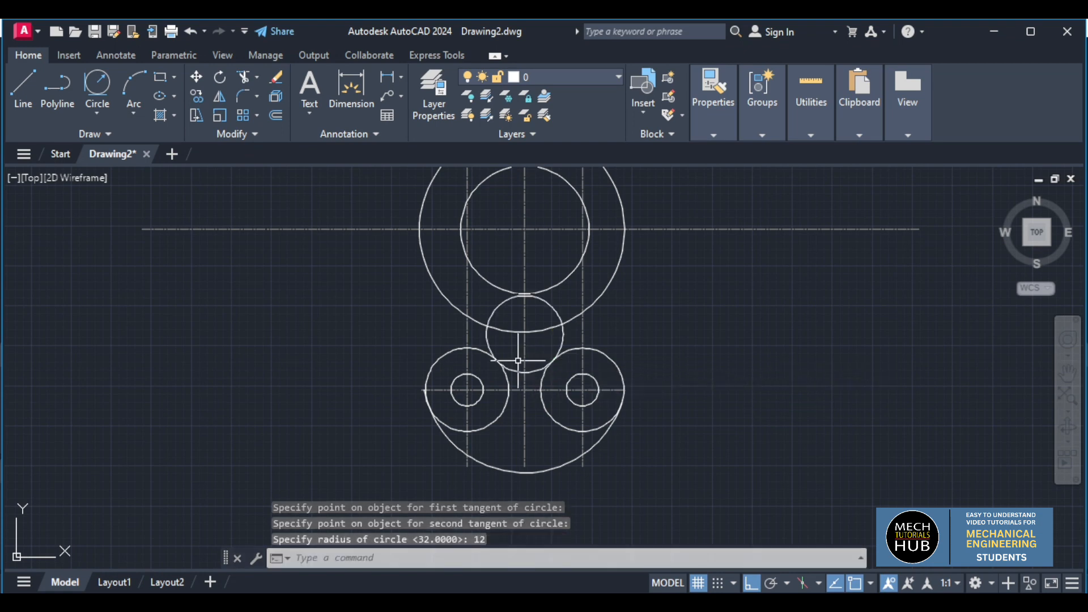
{"action": "key", "text": "Escape"}
- Trim the radius 12 circle's sides between the bosses and the large central circle, and delete its leftover upper arc
{"action": "type", "text": "t"}
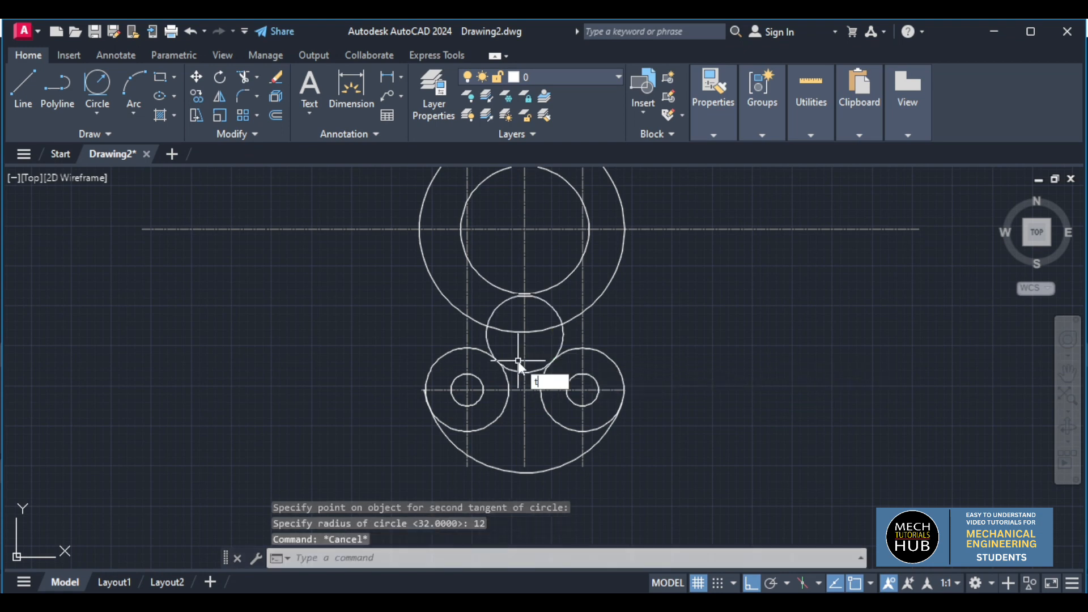
{"action": "key", "text": "Return"}
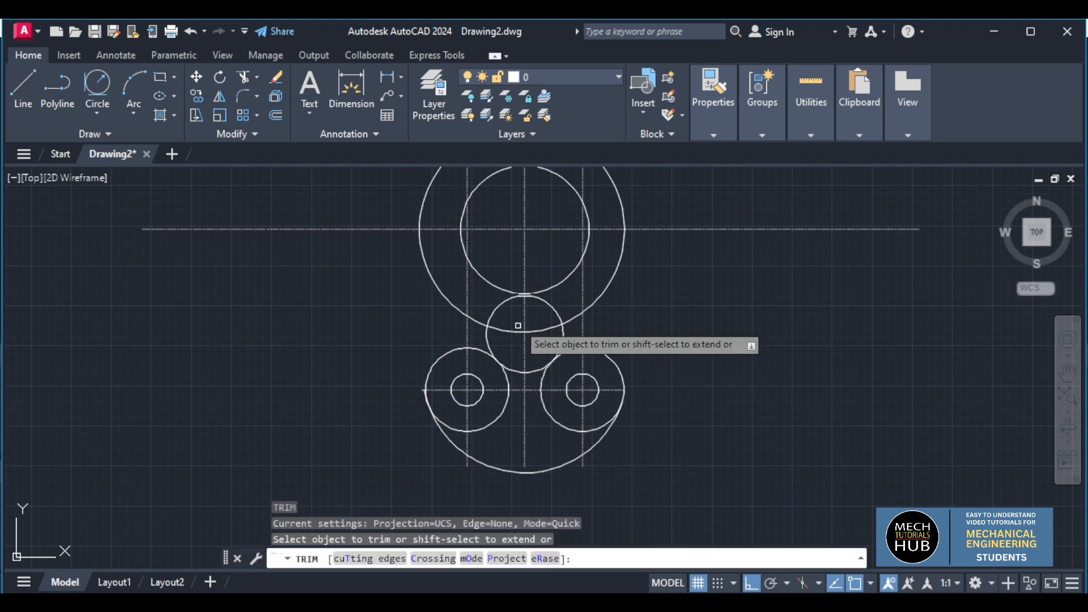
{"action": "scroll", "coordinate": [522, 320], "scroll_direction": "up", "scroll_amount": 4}
{"action": "scroll", "coordinate": [533, 368], "scroll_direction": "down", "scroll_amount": 2}
{"action": "left_click_drag", "start_coordinate": [597, 383], "coordinate": [583, 377]}
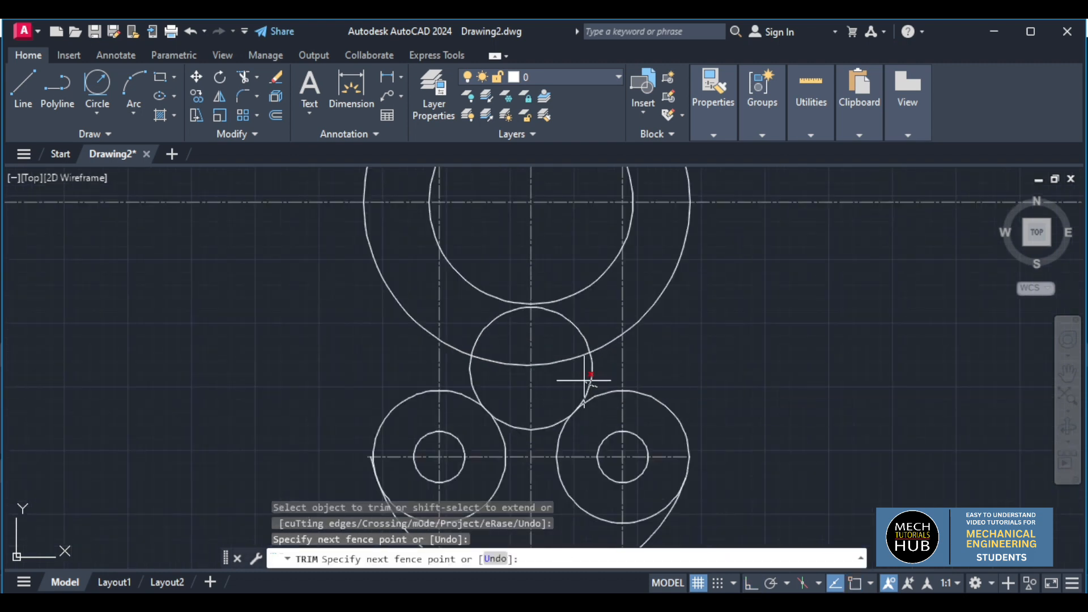
{"action": "left_click_drag", "start_coordinate": [478, 383], "coordinate": [471, 379]}
{"action": "key", "text": "Escape"}
{"action": "left_click", "coordinate": [491, 323]}
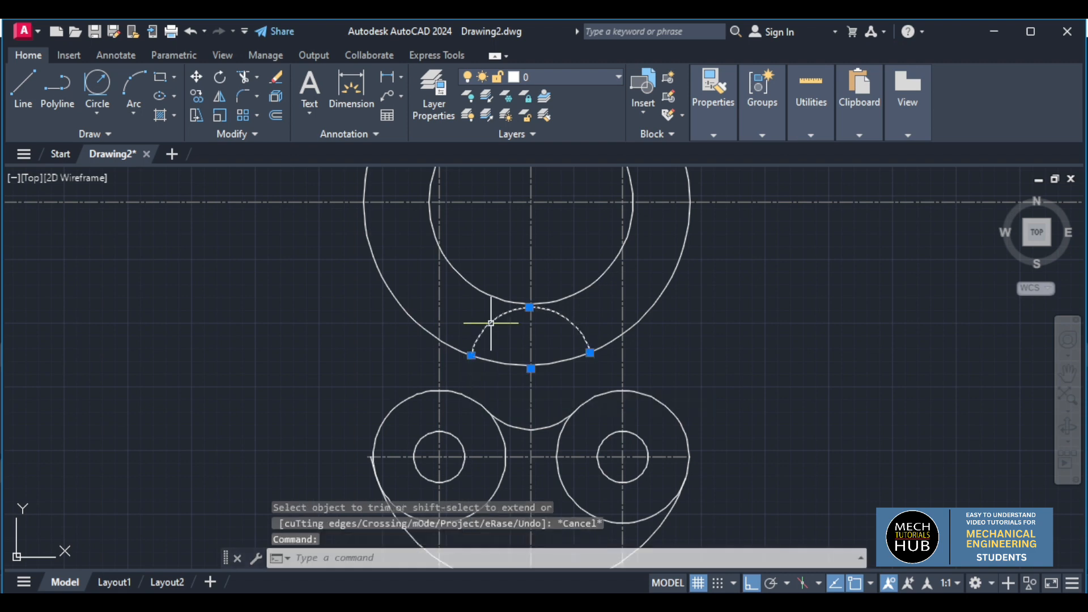
{"action": "key", "text": "Delete"}
- Trim the radius 32 arc's overhanging end beside the left lower boss, and inspect its tangency at the right lower boss
{"action": "scroll", "coordinate": [493, 320], "scroll_direction": "down", "scroll_amount": 3}
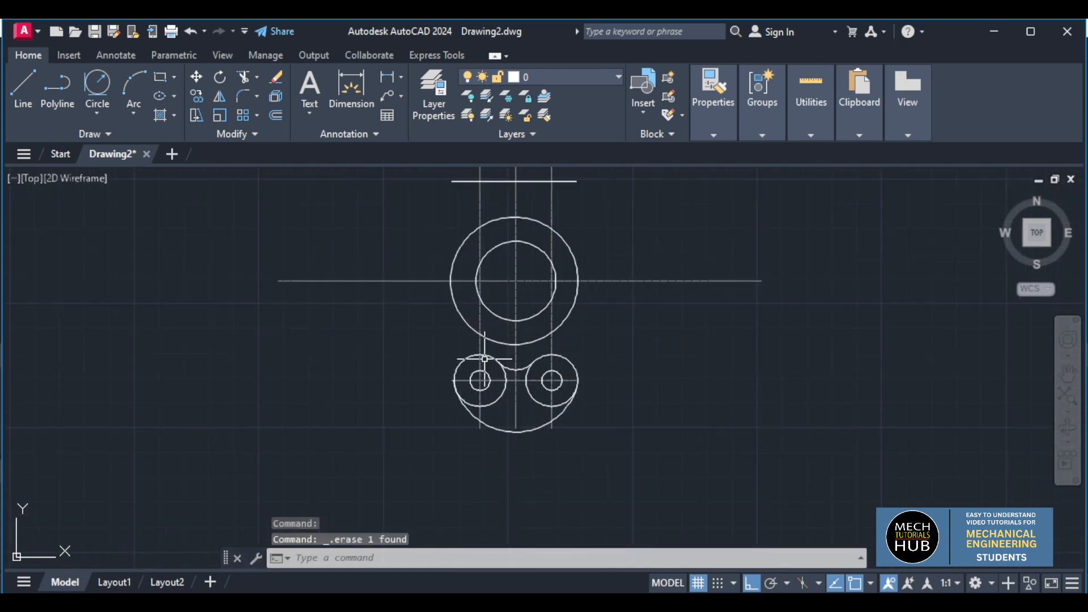
{"action": "scroll", "coordinate": [438, 392], "scroll_direction": "up", "scroll_amount": 8}
{"action": "scroll", "coordinate": [508, 335], "scroll_direction": "up", "scroll_amount": 5}
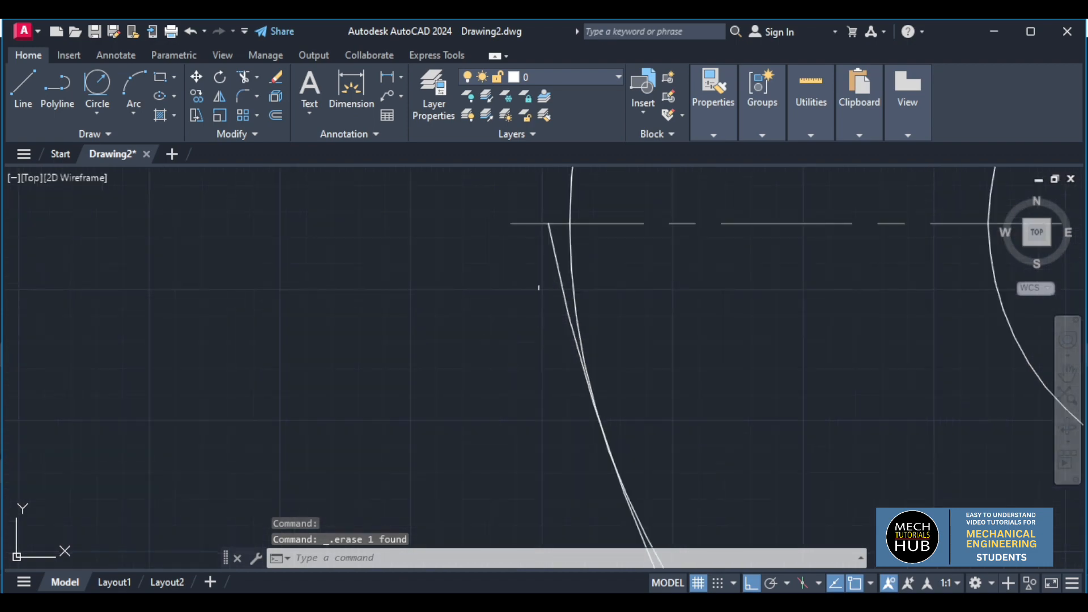
{"action": "type", "text": "tr"}
{"action": "key", "text": "Return"}
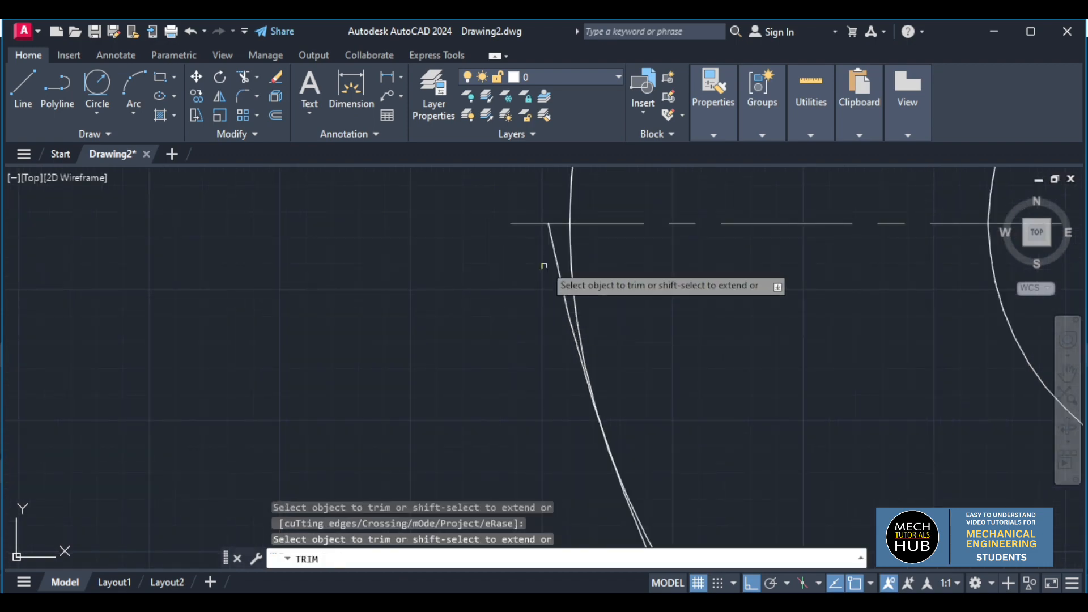
{"action": "scroll", "coordinate": [547, 267], "scroll_direction": "down", "scroll_amount": 5}
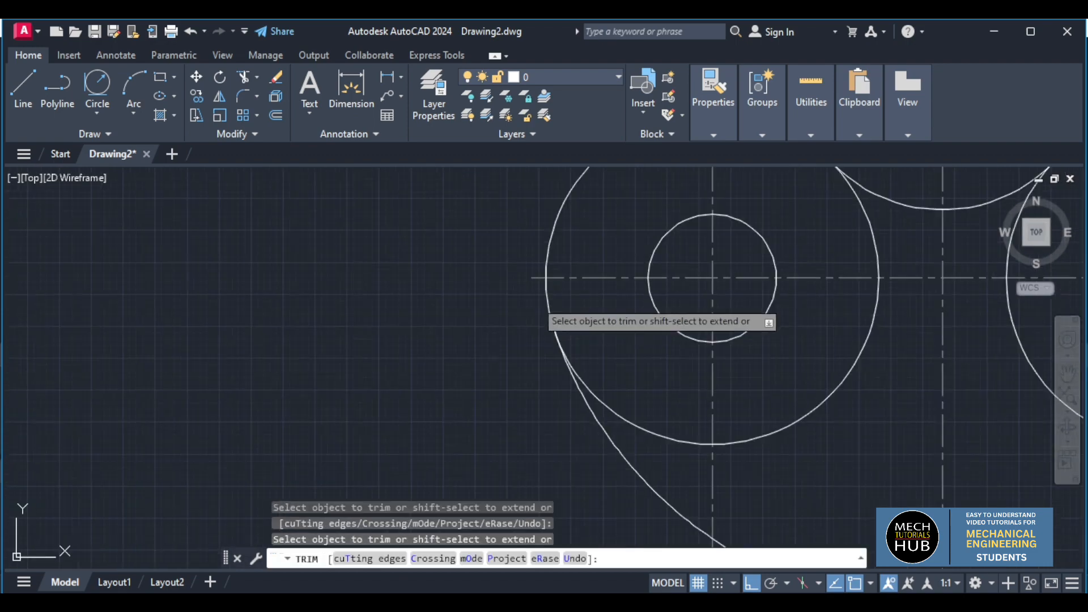
{"action": "middle_click_drag", "start_coordinate": [673, 352], "coordinate": [690, 221]}
{"action": "scroll", "coordinate": [844, 345], "scroll_direction": "up", "scroll_amount": 10}
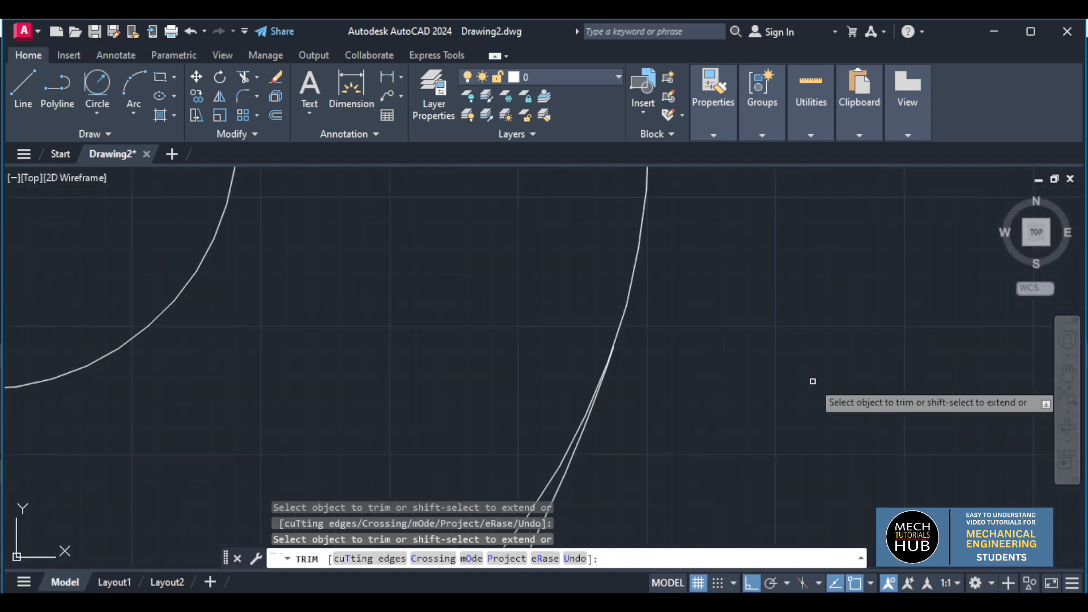
{"action": "scroll", "coordinate": [814, 381], "scroll_direction": "down", "scroll_amount": 5}
{"action": "scroll", "coordinate": [810, 381], "scroll_direction": "down", "scroll_amount": 8}
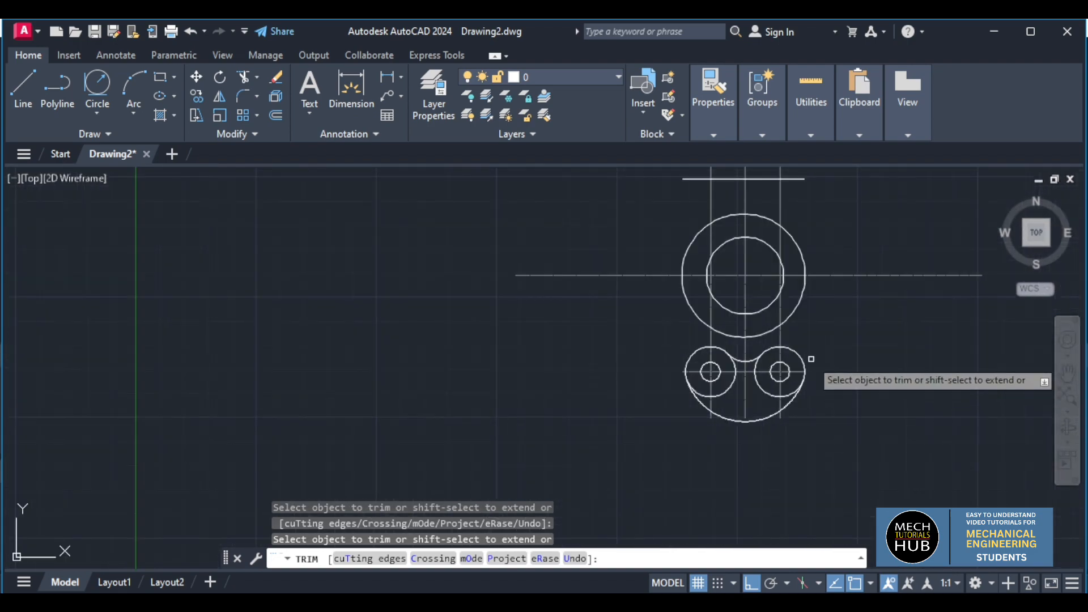
{"action": "key", "text": "Escape"}
{"action": "scroll", "coordinate": [812, 359], "scroll_direction": "up", "scroll_amount": 6}
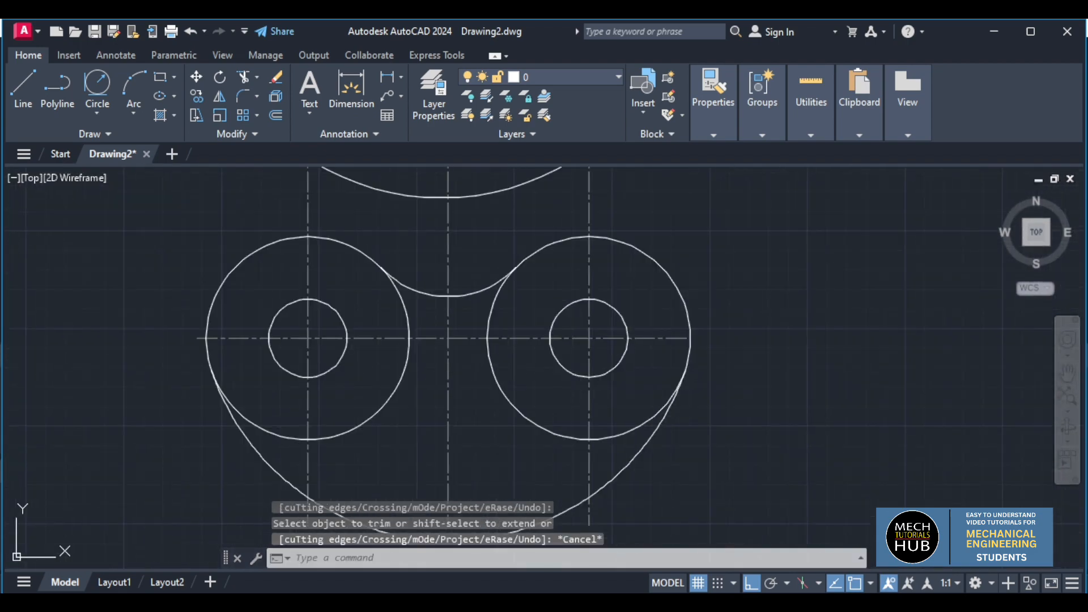
{"action": "scroll", "coordinate": [317, 363], "scroll_direction": "down", "scroll_amount": 5}
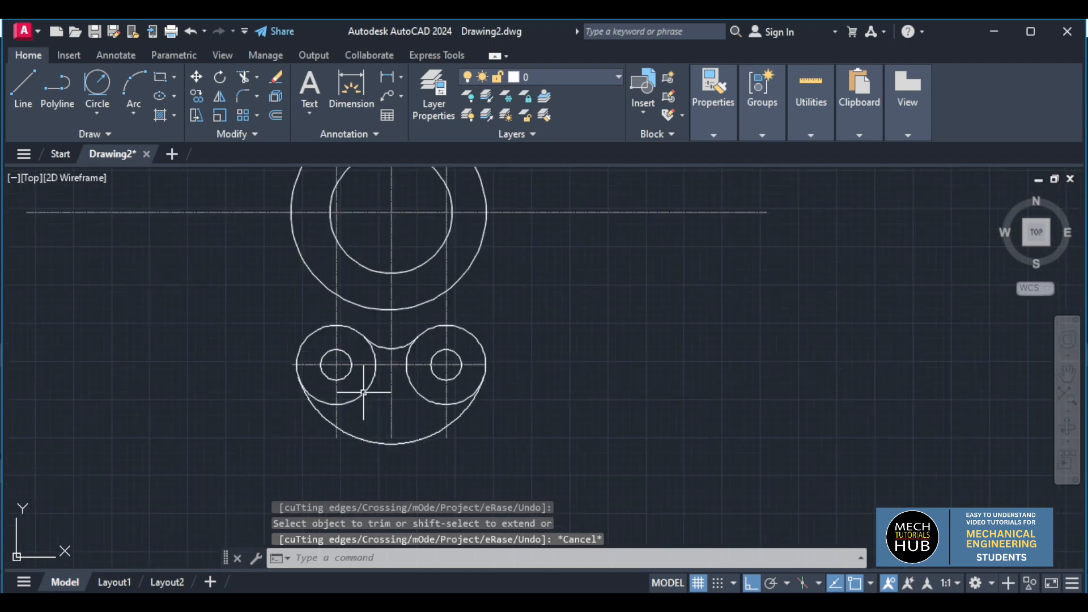
- Check the side arc in the Photos reference, and in AutoCAD draw a radius 12 circle tangent to the large central circle and left lower boss
{"action": "left_click", "coordinate": [462, 602]}
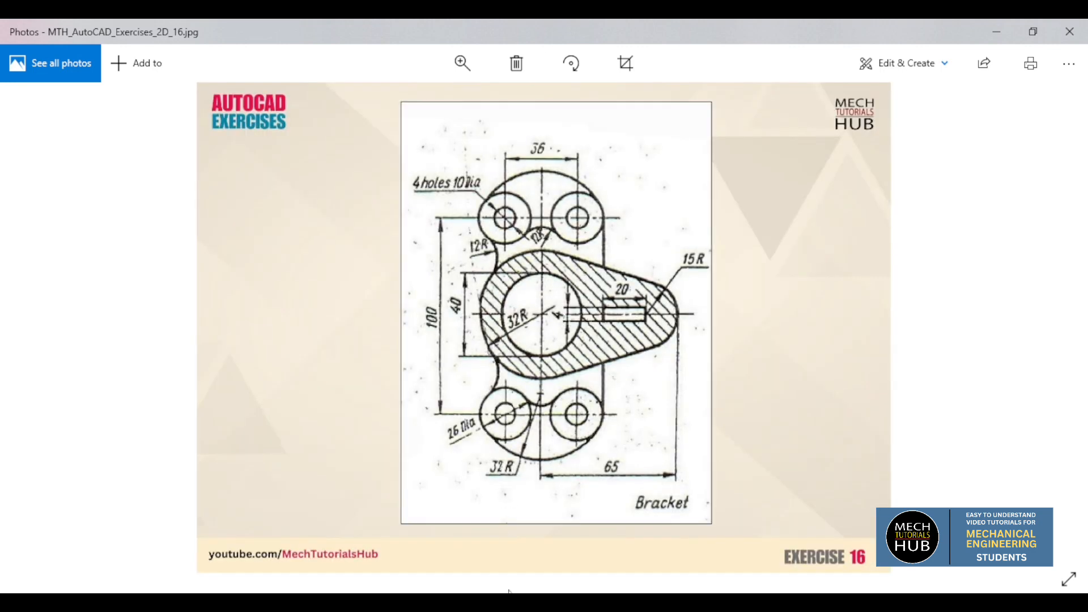
{"action": "left_click", "coordinate": [482, 602]}
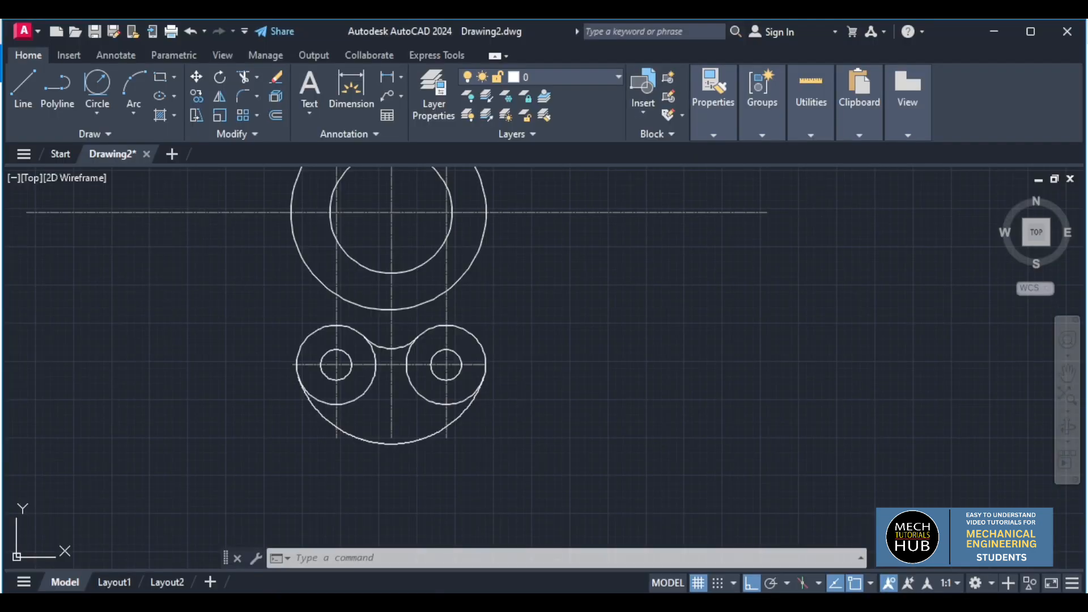
{"action": "left_click", "coordinate": [92, 84]}
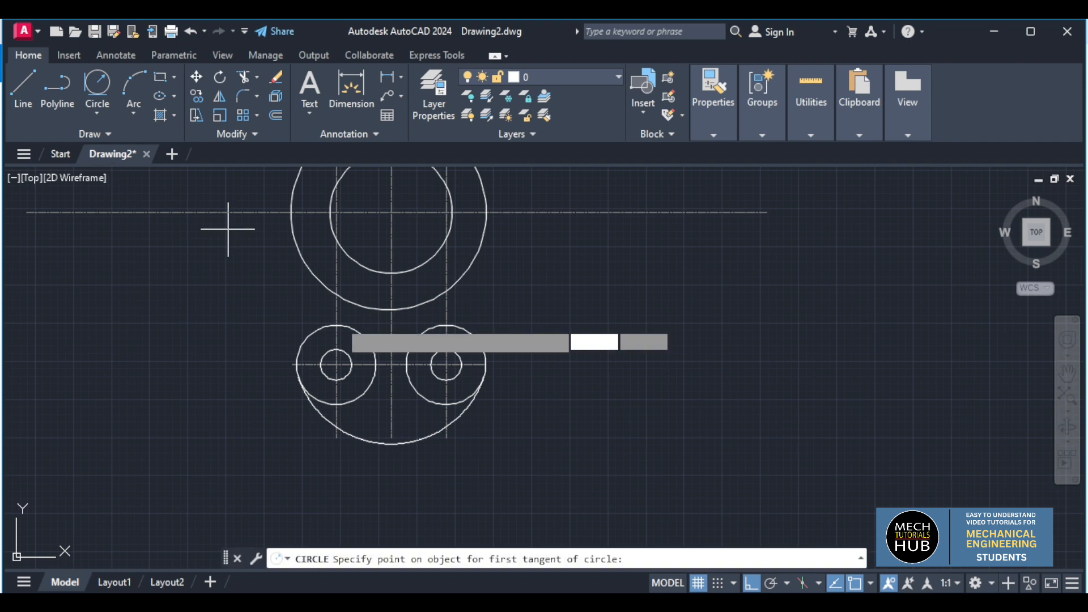
{"action": "left_click", "coordinate": [295, 250]}
{"action": "left_click", "coordinate": [292, 371]}
{"action": "type", "text": "12"}
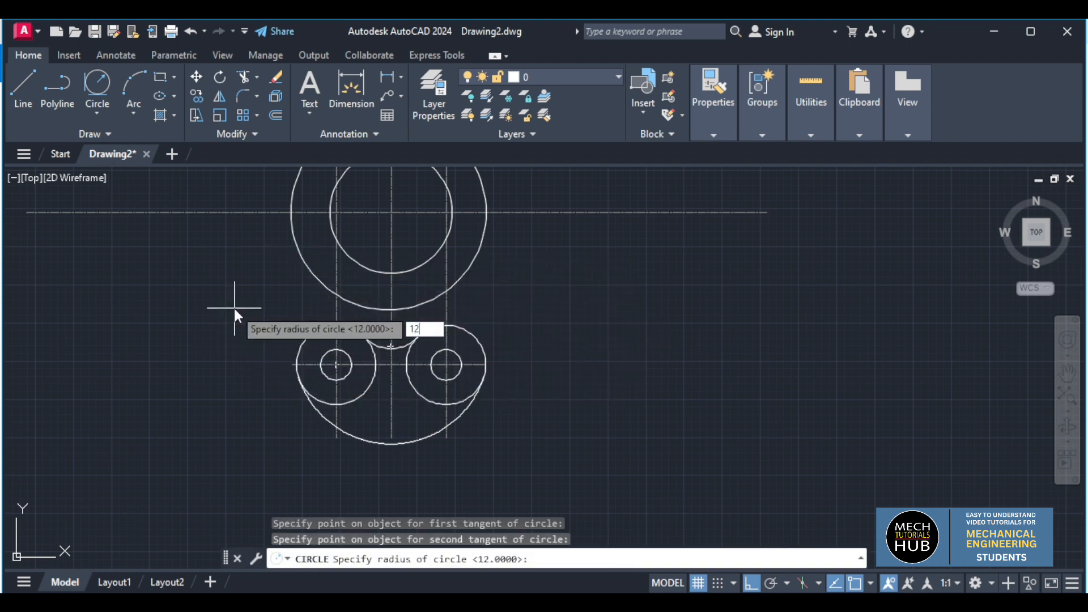
{"action": "key", "text": "Return"}
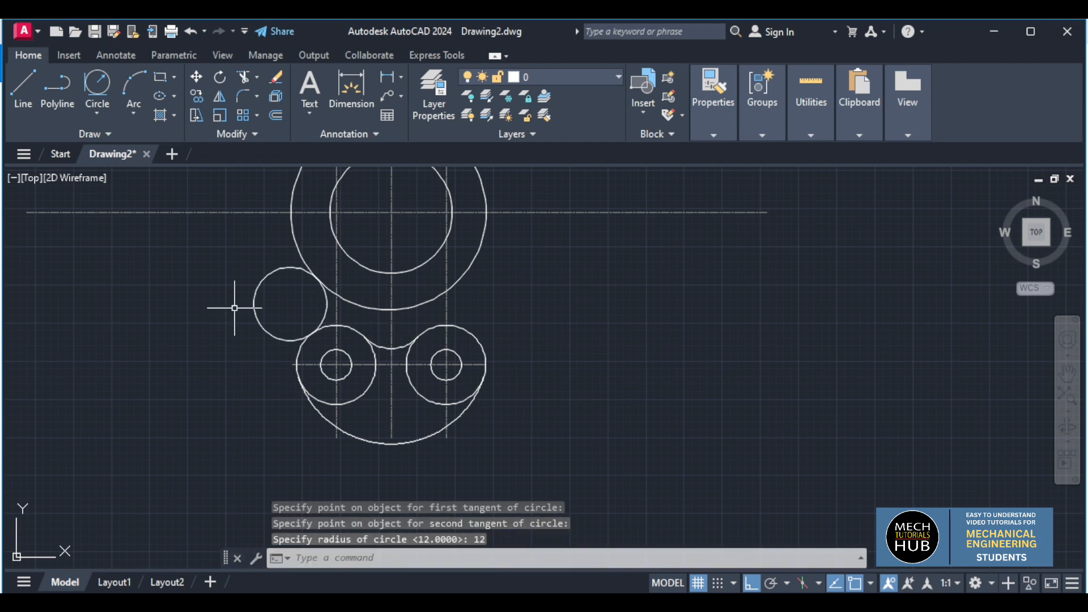
- Trim away the outer part of the radius 12 circle, keeping the concave arc between the central circle and left lower boss
{"action": "key", "text": "Escape"}
{"action": "type", "text": "tr"}
{"action": "key", "text": "Return"}
{"action": "left_click", "coordinate": [254, 300]}
{"action": "left_click", "coordinate": [300, 304]}
{"action": "left_click", "coordinate": [249, 242]}
{"action": "scroll", "coordinate": [251, 266], "scroll_direction": "down", "scroll_amount": 3}
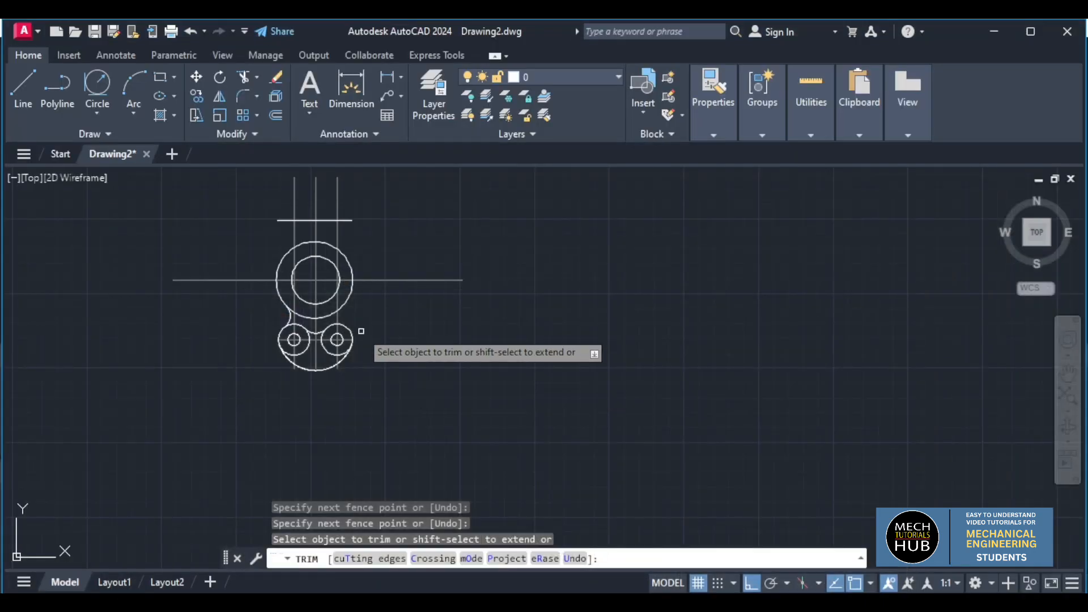
{"action": "scroll", "coordinate": [360, 332], "scroll_direction": "up", "scroll_amount": 5}
{"action": "key", "text": "Escape"}
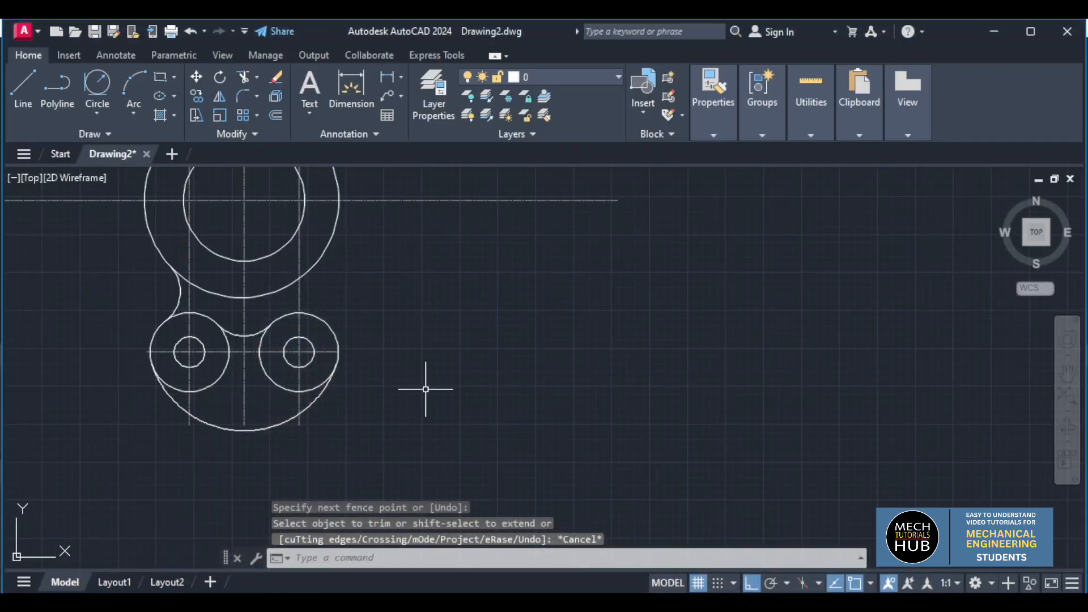
- Offset the bracket's main vertical centre line 65 to the right
{"action": "scroll", "coordinate": [410, 324], "scroll_direction": "down", "scroll_amount": 3}
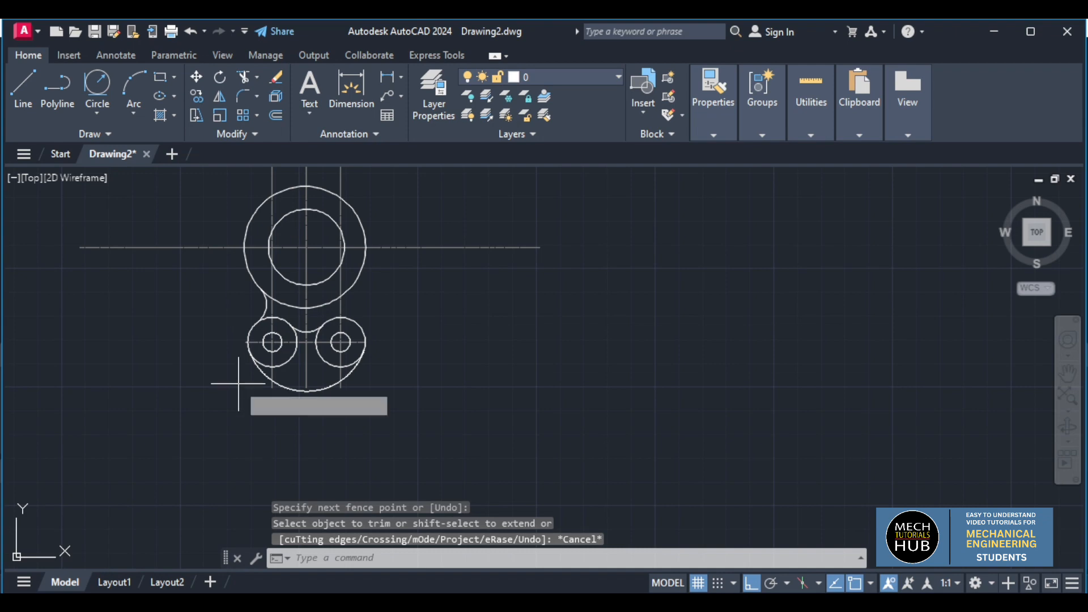
{"action": "key", "text": "Return"}
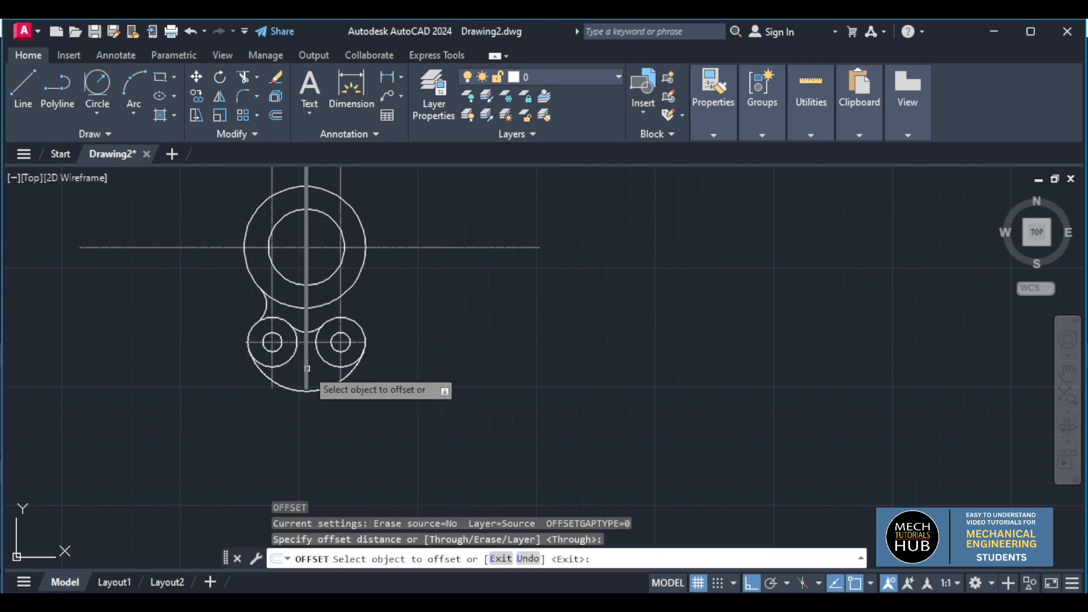
{"action": "left_click", "coordinate": [297, 389]}
{"action": "type", "text": "65"}
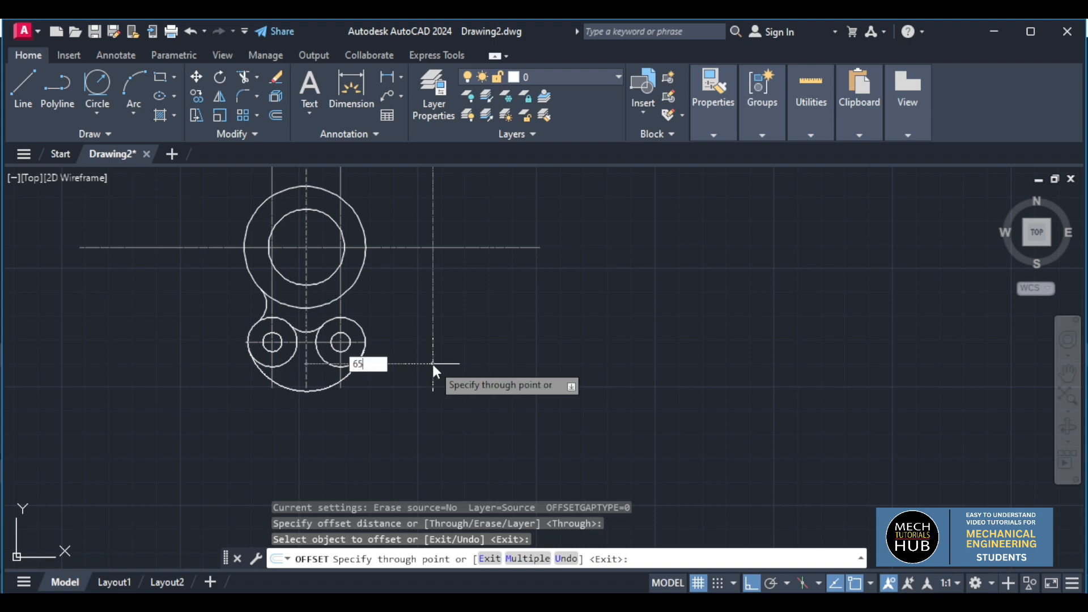
{"action": "key", "text": "Return"}
{"action": "scroll", "coordinate": [432, 358], "scroll_direction": "down", "scroll_amount": 3}
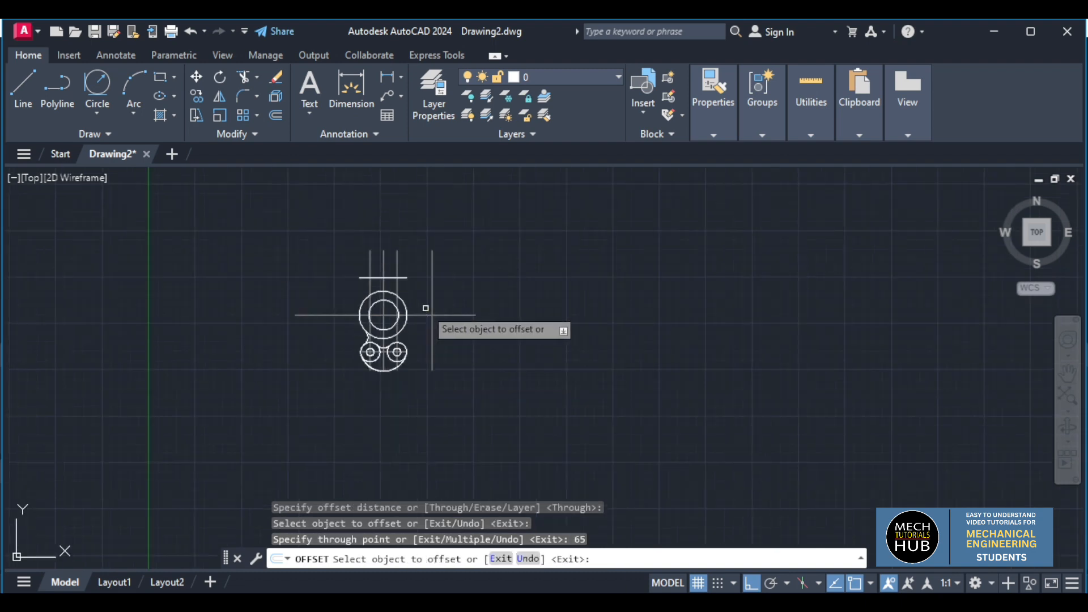
{"action": "scroll", "coordinate": [429, 311], "scroll_direction": "up", "scroll_amount": 5}
- Check the end radius in the Photos reference, and in AutoCAD draw a radius 15 circle where the offset line crosses the horizontal centre line
{"action": "key", "text": "alt+Tab"}
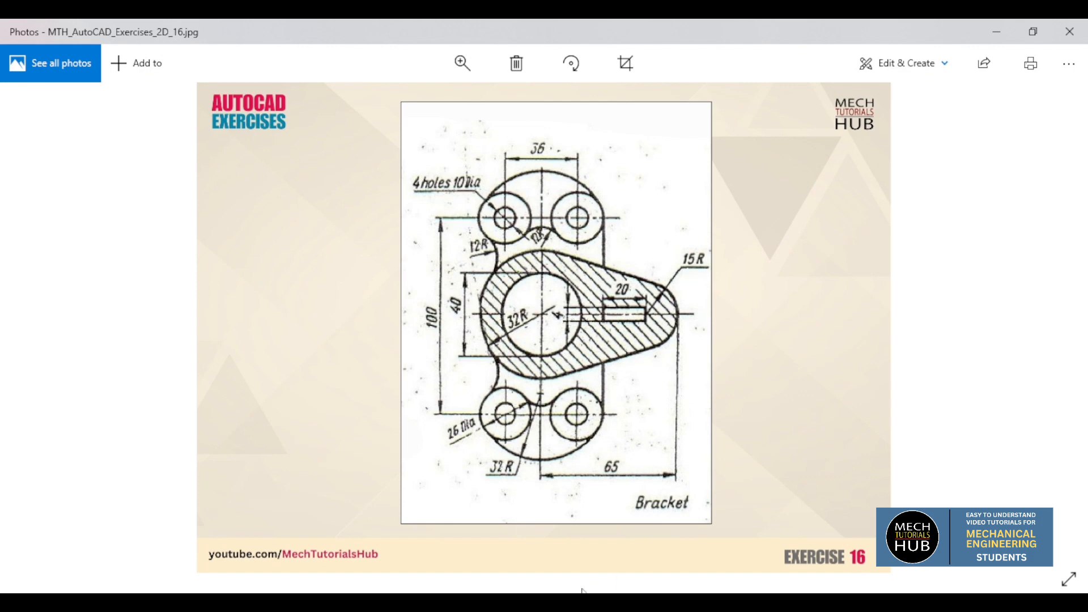
{"action": "key", "text": "alt+Tab"}
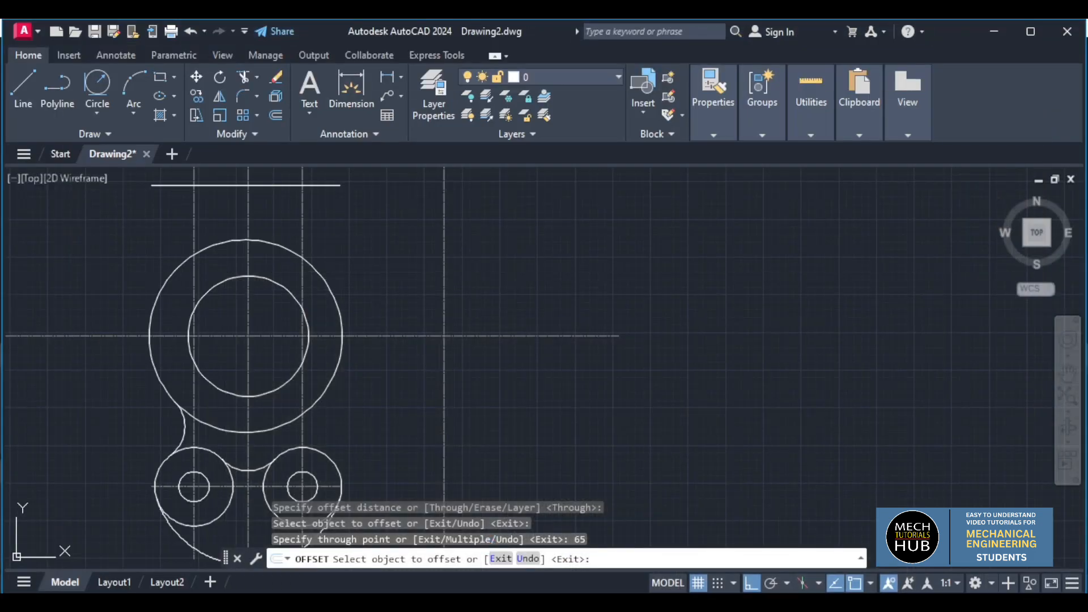
{"action": "left_click", "coordinate": [98, 115]}
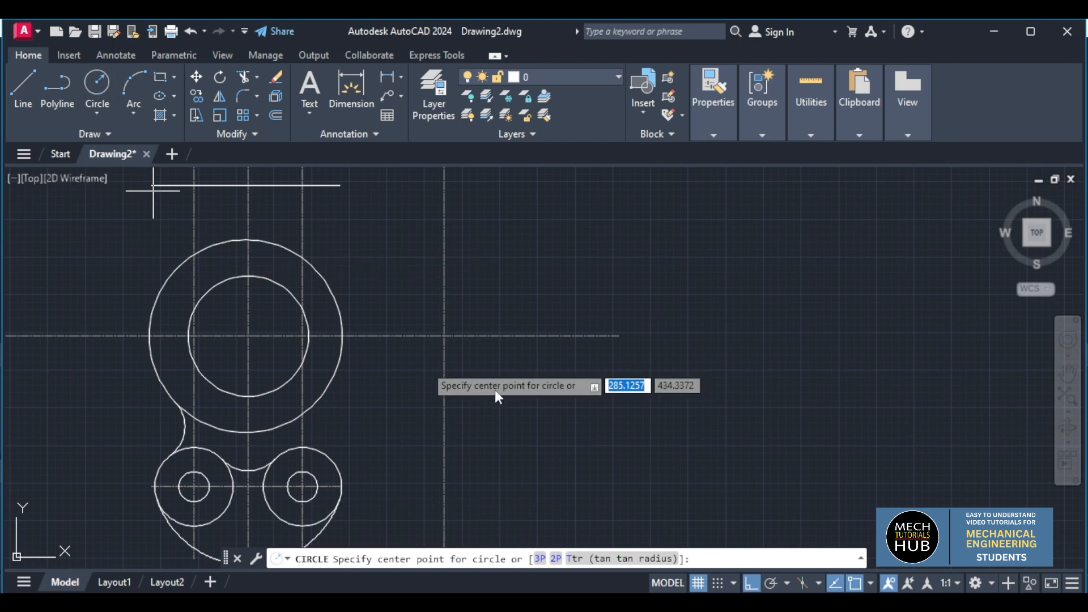
{"action": "left_click", "coordinate": [444, 336]}
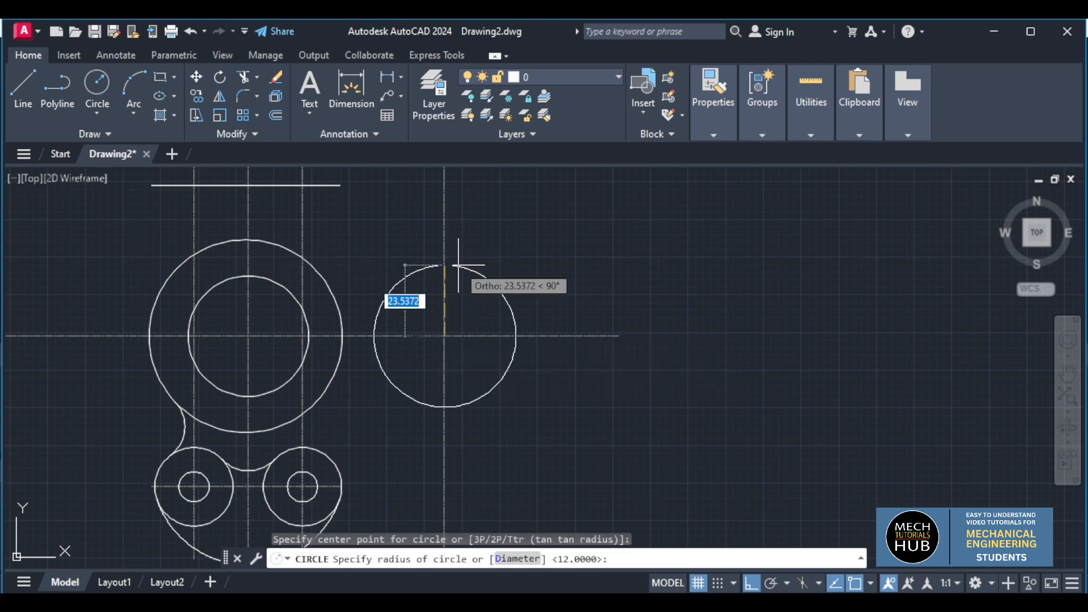
{"action": "type", "text": "15"}
{"action": "key", "text": "Return"}
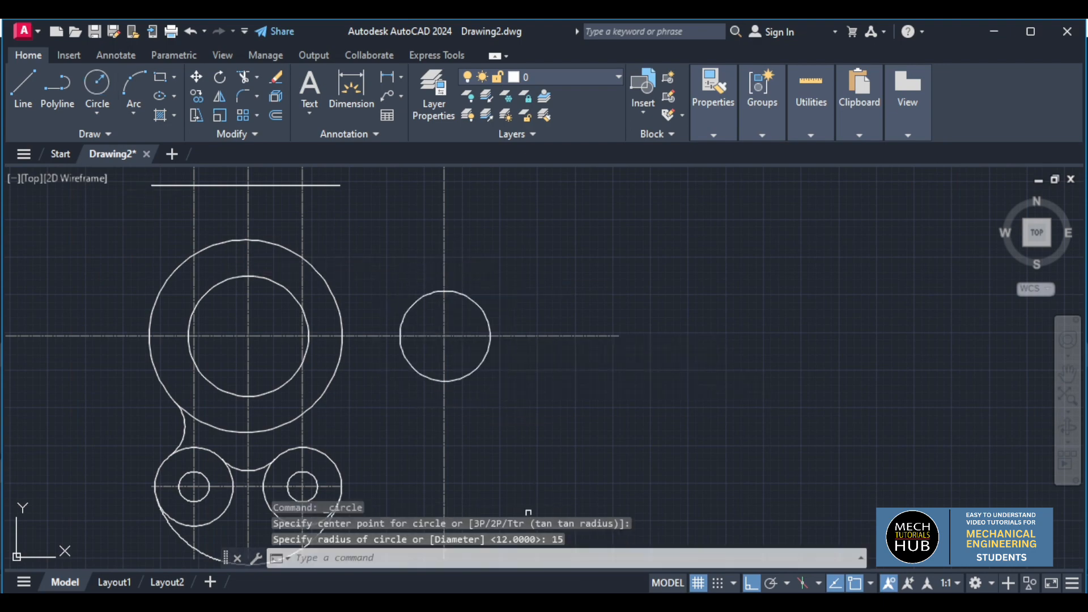
- Check the sloping edge in the Photos reference, and in AutoCAD draw a line tangent to the tops of the large central circle and radius 15 circle
{"action": "left_click", "coordinate": [527, 600]}
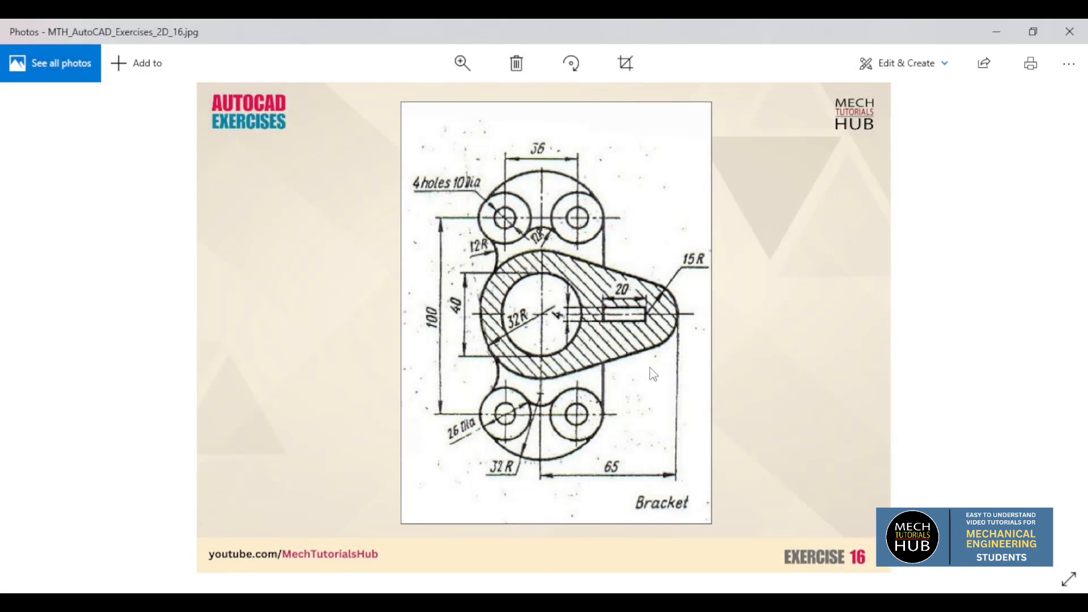
{"action": "left_click", "coordinate": [527, 600]}
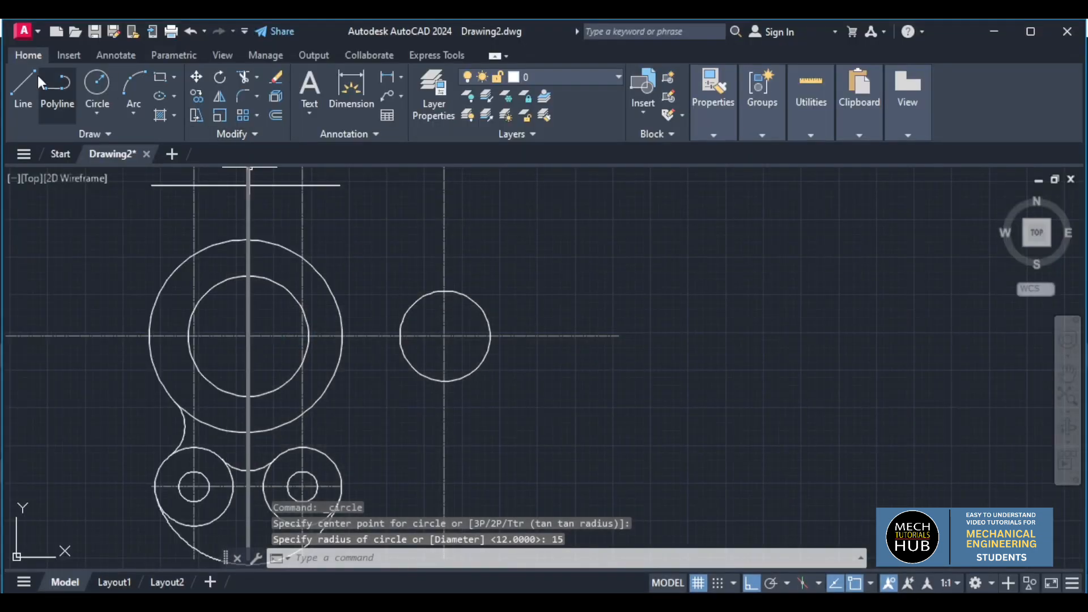
{"action": "left_click", "coordinate": [23, 79]}
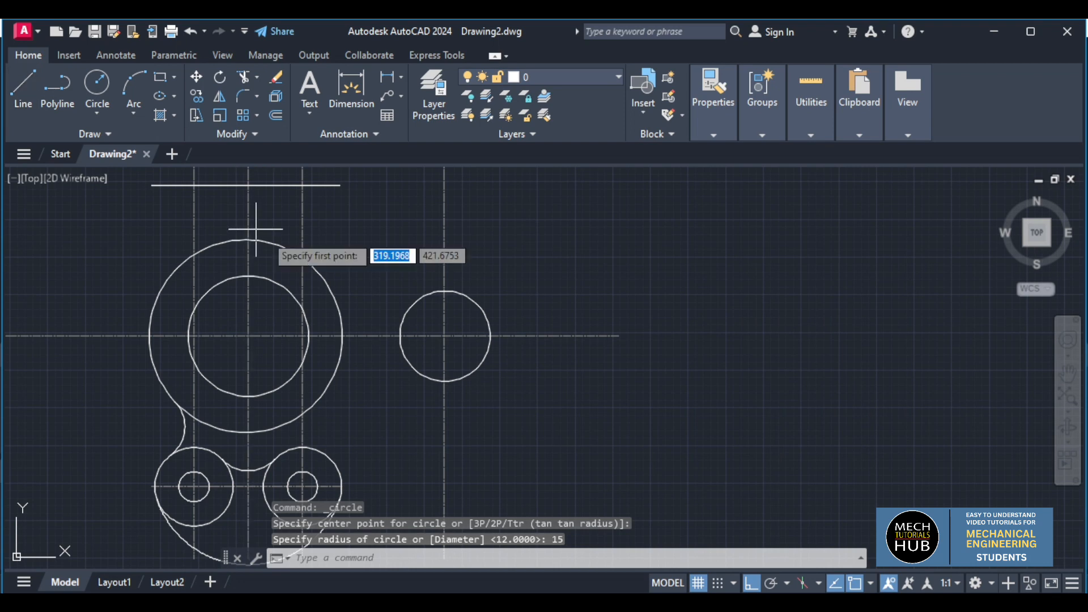
{"action": "right_click", "coordinate": [289, 249], "text": "shift"}
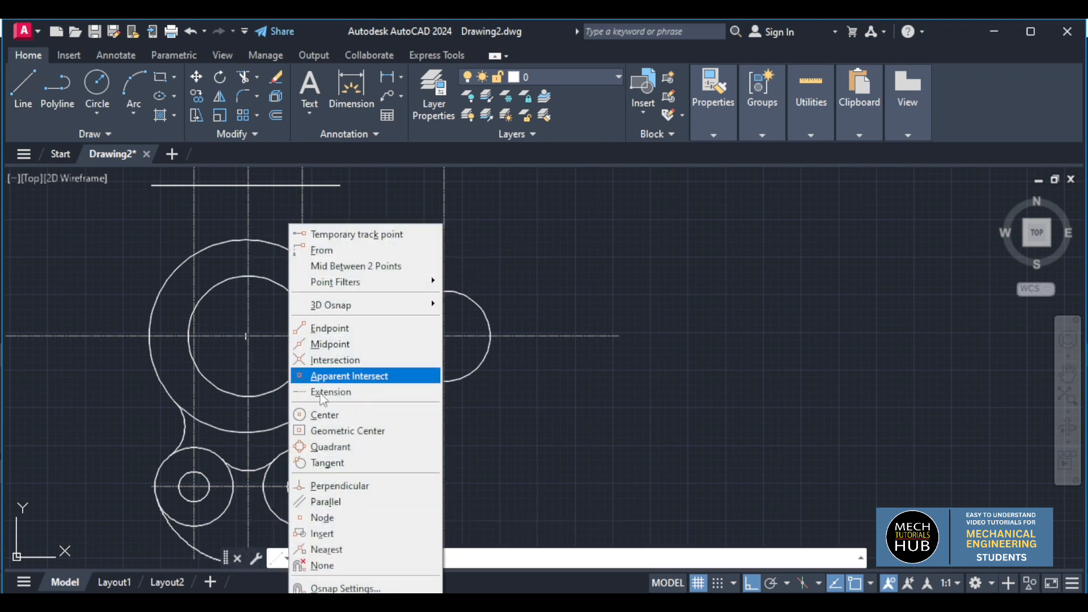
{"action": "left_click", "coordinate": [329, 462]}
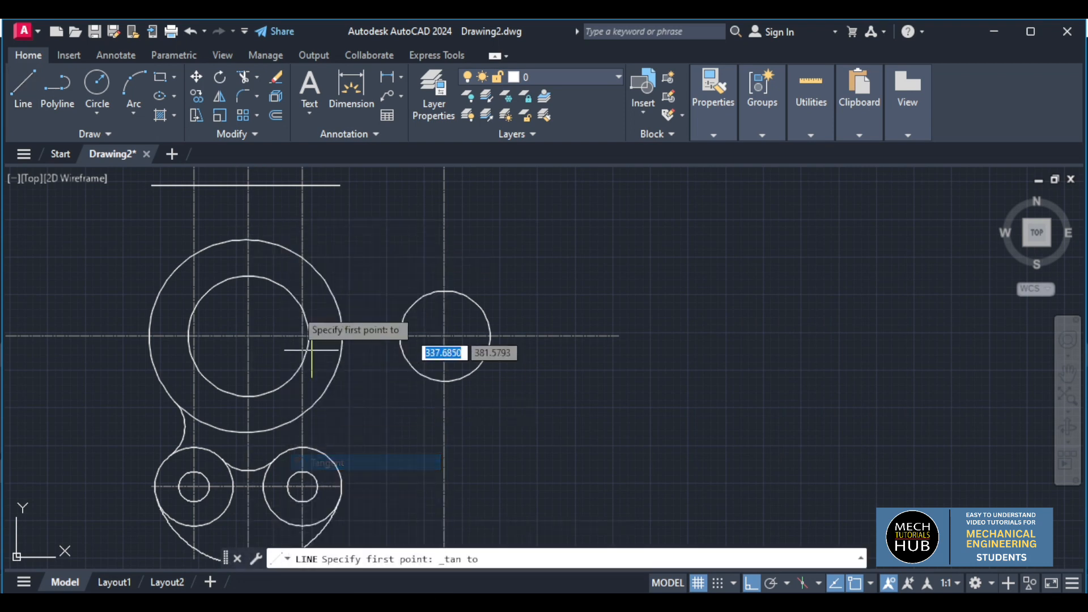
{"action": "left_click", "coordinate": [302, 256]}
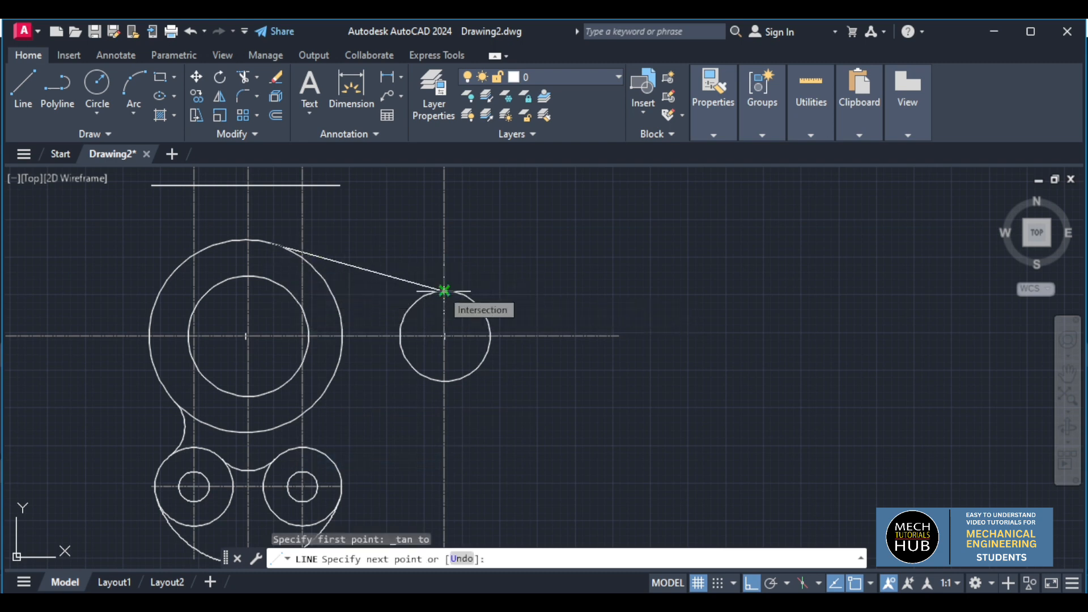
{"action": "right_click", "coordinate": [444, 290], "text": "shift"}
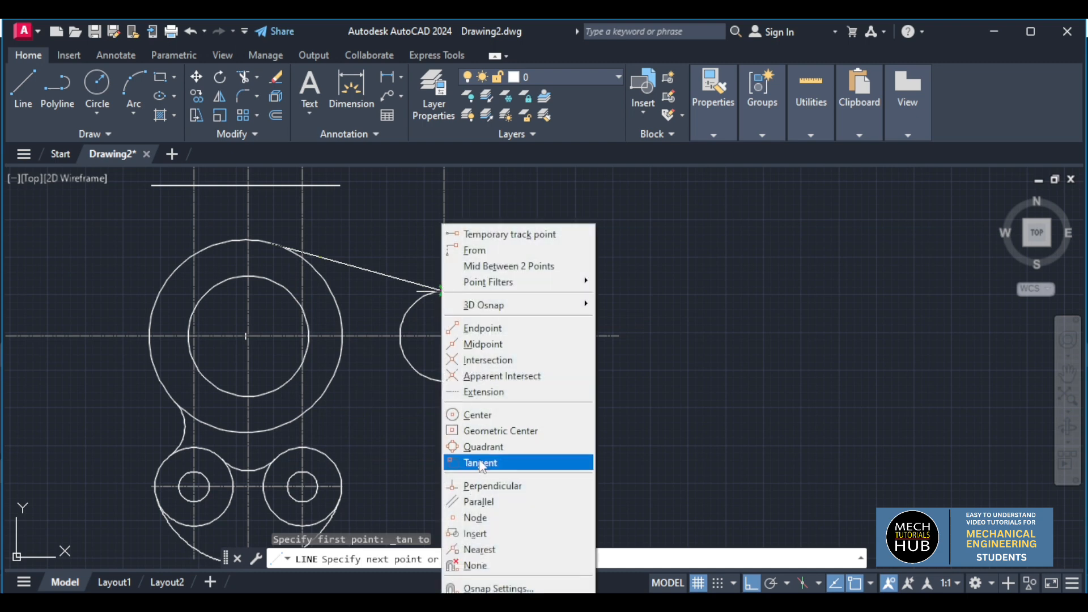
{"action": "left_click", "coordinate": [483, 462]}
{"action": "left_click", "coordinate": [452, 293]}
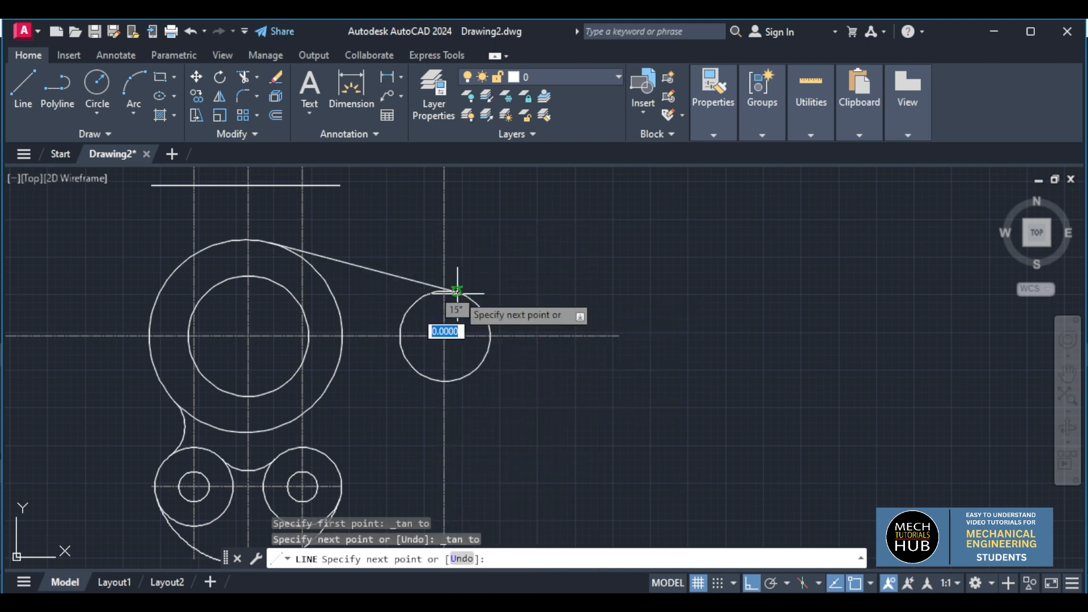
{"action": "key", "text": "Escape"}
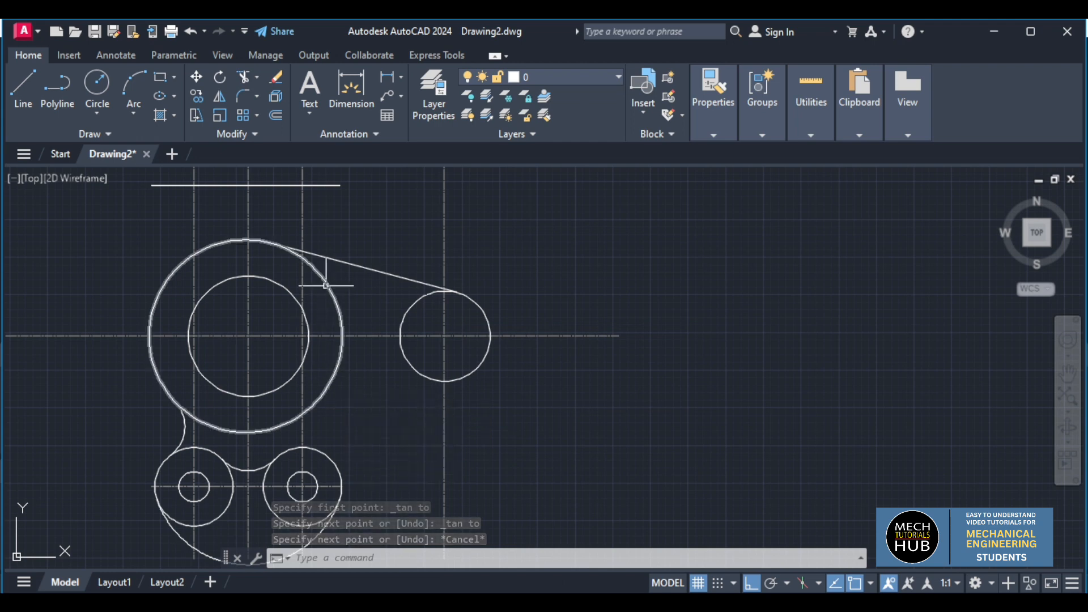
- Mirror the upper tangent line about the horizontal centre line, keeping the original line
{"action": "left_click", "coordinate": [357, 265]}
{"action": "left_click", "coordinate": [218, 98]}
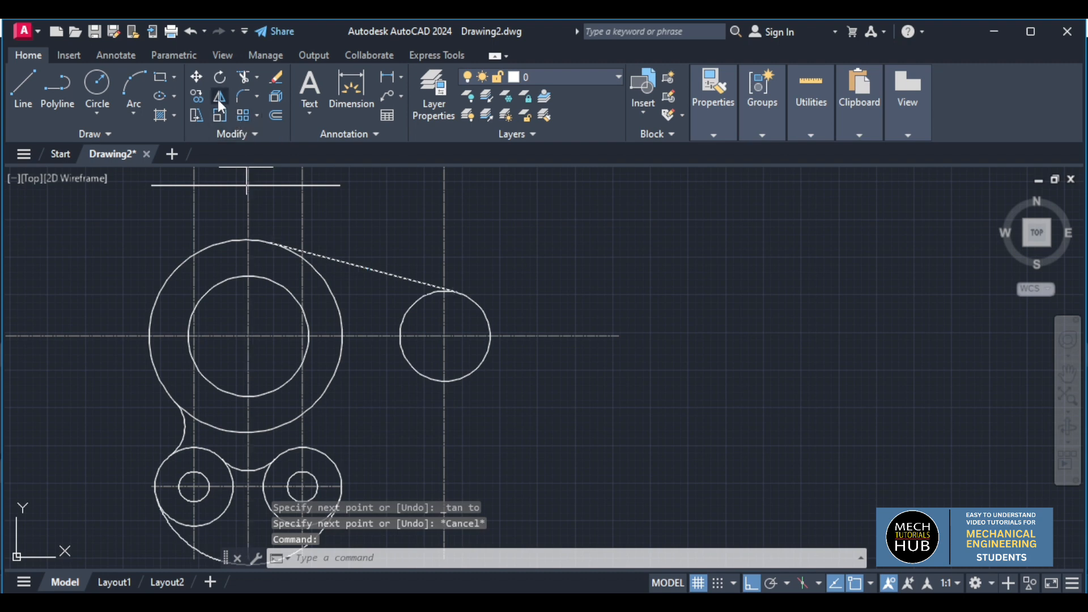
{"action": "left_click", "coordinate": [309, 335]}
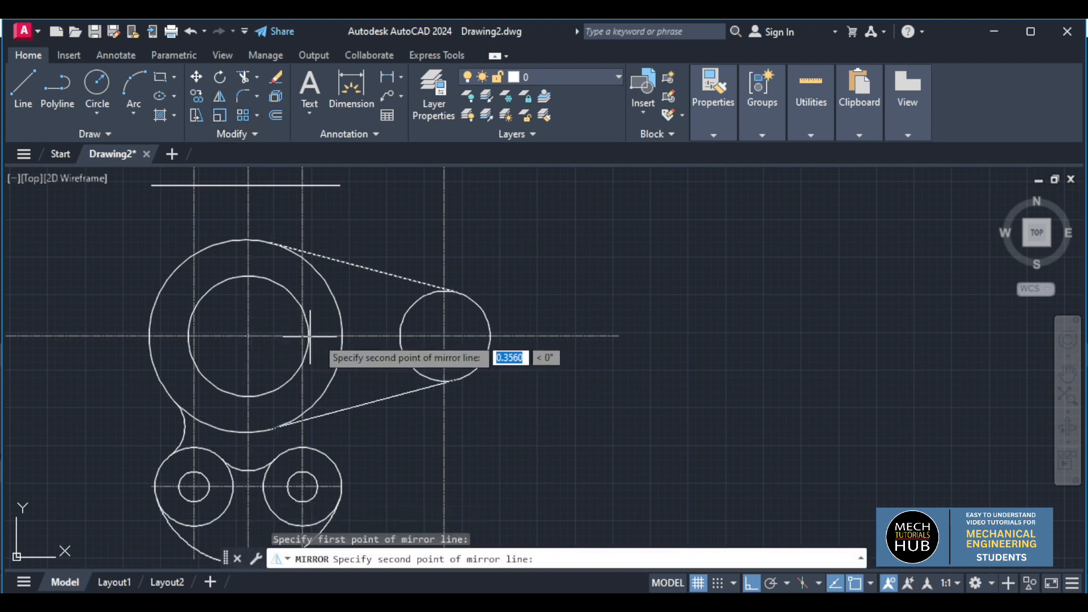
{"action": "left_click", "coordinate": [490, 336]}
{"action": "left_click", "coordinate": [522, 394]}
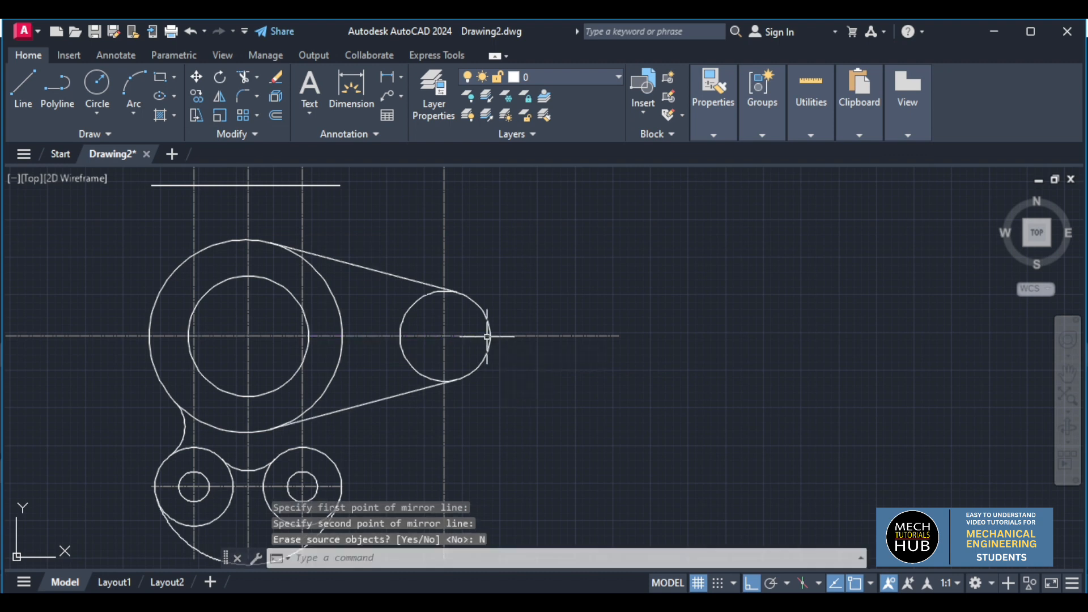
{"action": "key", "text": "Escape"}
{"action": "scroll", "coordinate": [561, 383], "scroll_direction": "down", "scroll_amount": 2}
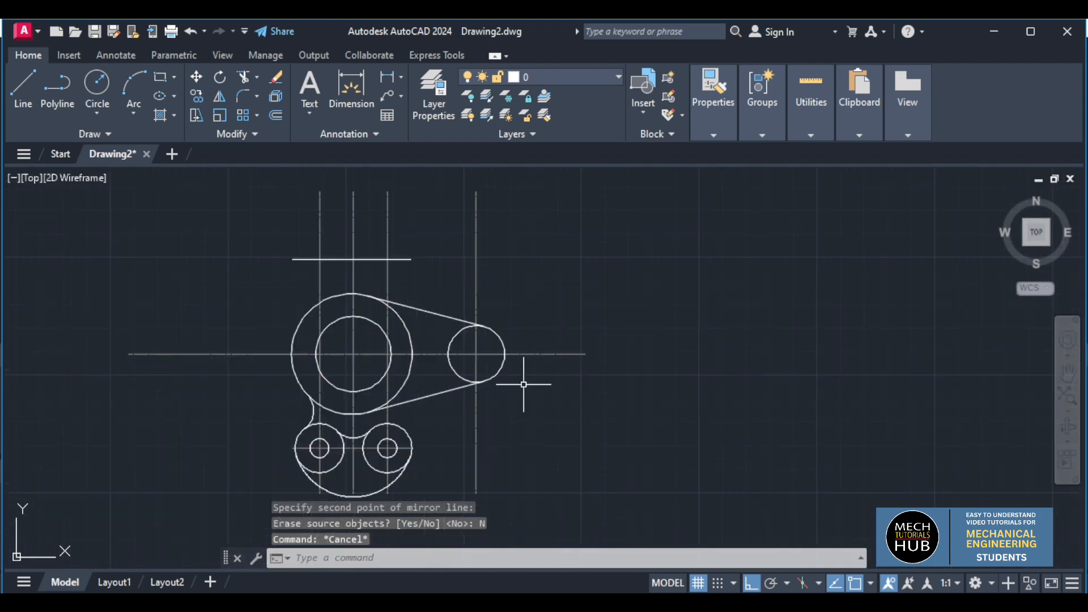
{"action": "scroll", "coordinate": [470, 363], "scroll_direction": "up", "scroll_amount": 2}
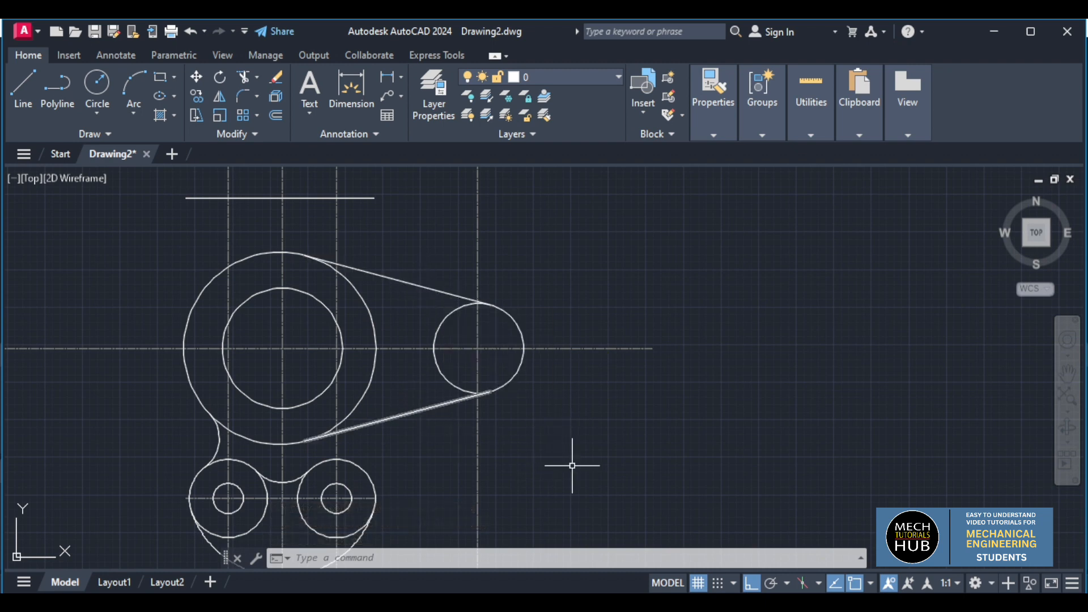
- Check the arm's outline in the Photos reference, and in AutoCAD trim the large central circle's segments where they run inside the tapered arm
{"action": "left_click", "coordinate": [478, 601]}
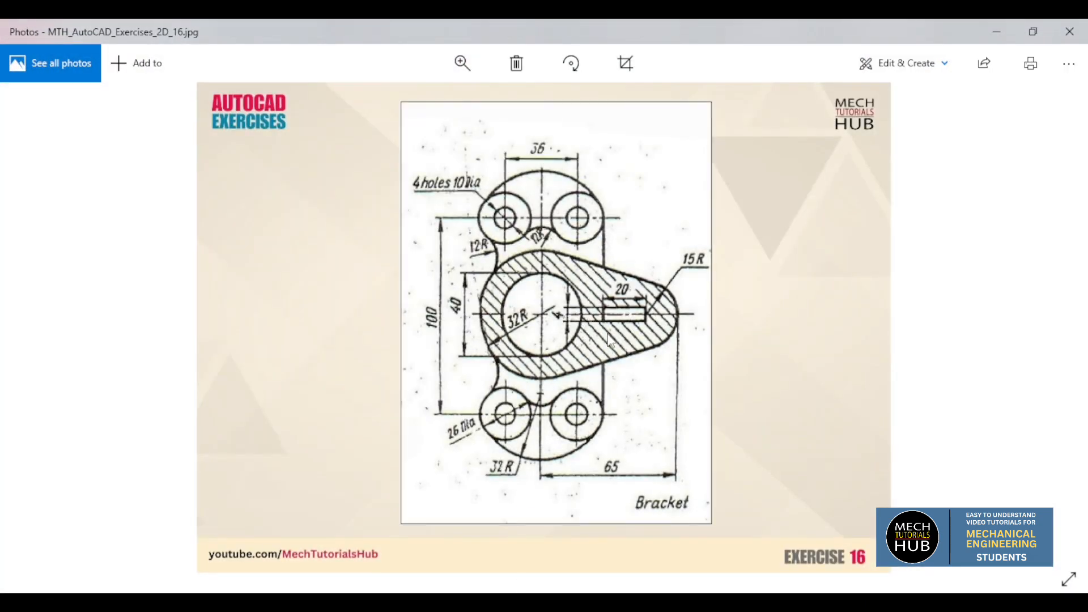
{"action": "left_click", "coordinate": [524, 601]}
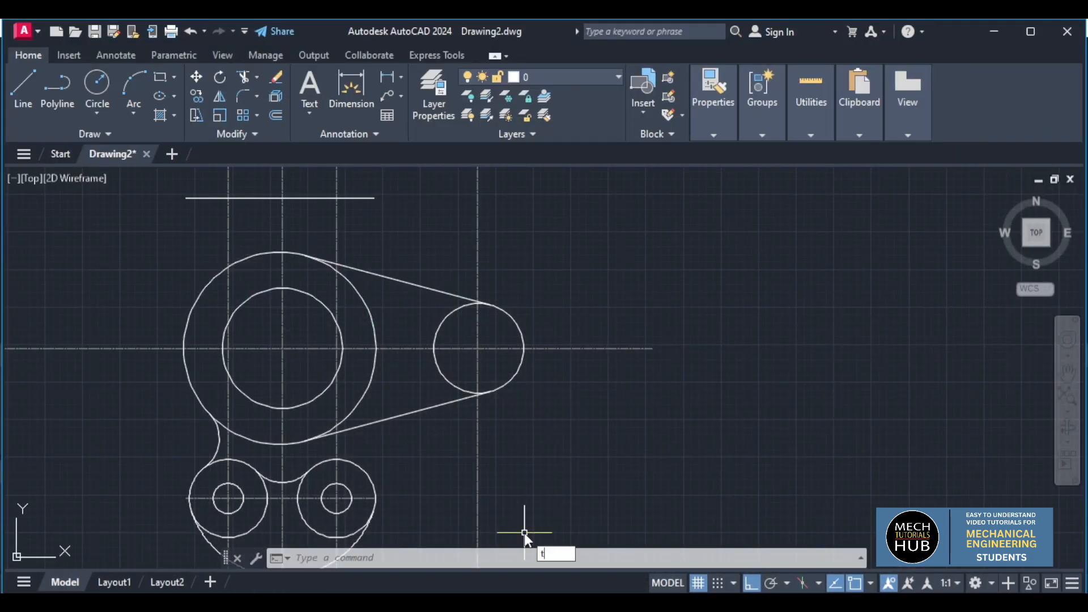
{"action": "key", "text": "Return"}
{"action": "key", "text": "Return"}
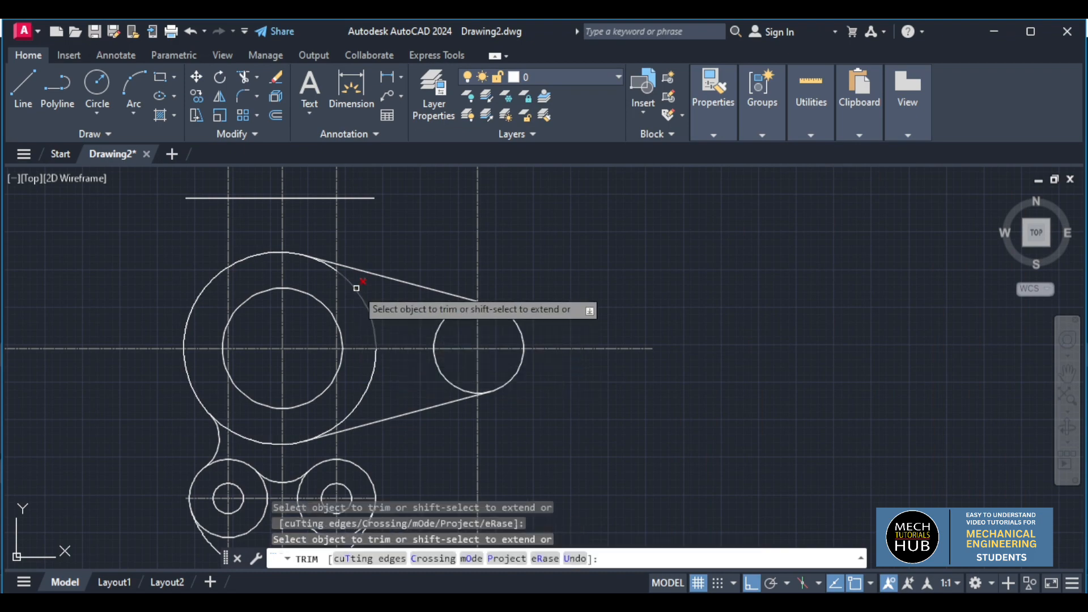
{"action": "scroll", "coordinate": [356, 288], "scroll_direction": "up", "scroll_amount": 5}
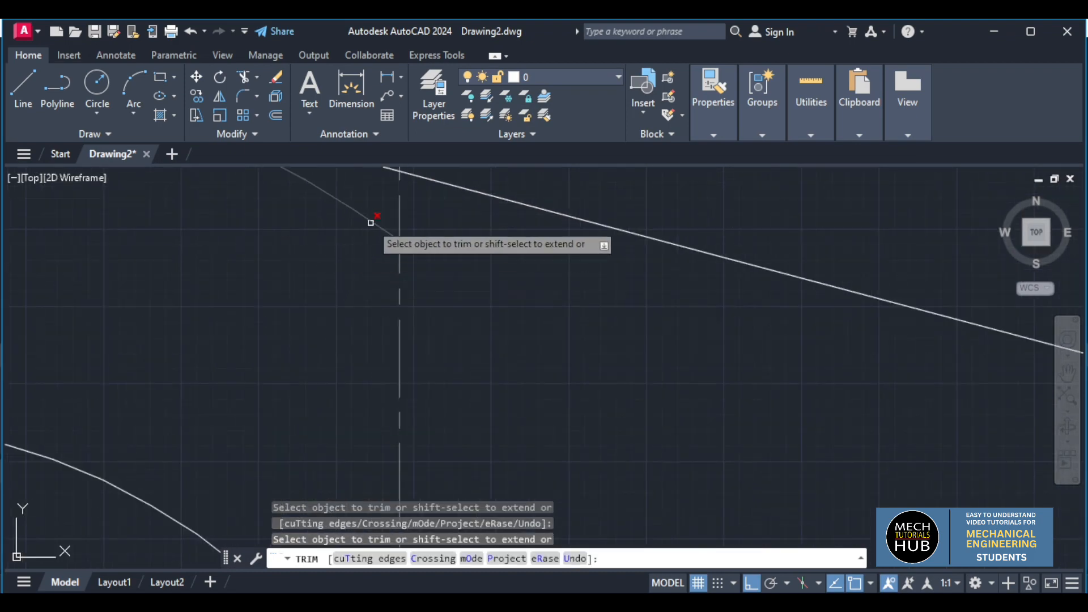
{"action": "scroll", "coordinate": [387, 367], "scroll_direction": "down", "scroll_amount": 6}
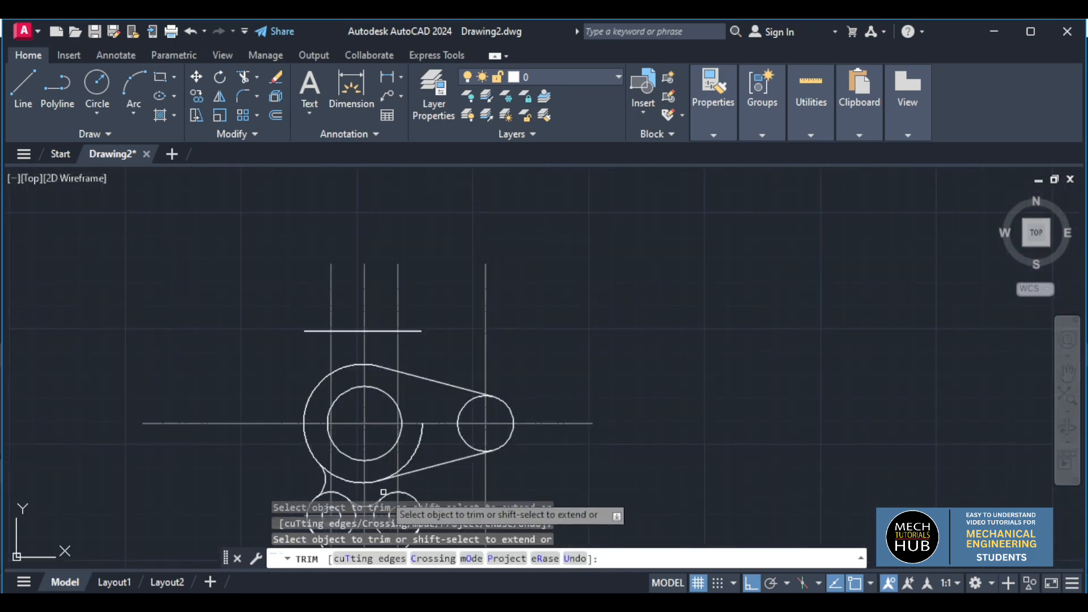
{"action": "scroll", "coordinate": [409, 407], "scroll_direction": "up", "scroll_amount": 7}
{"action": "left_click", "coordinate": [408, 376]}
{"action": "scroll", "coordinate": [514, 359], "scroll_direction": "down", "scroll_amount": 5}
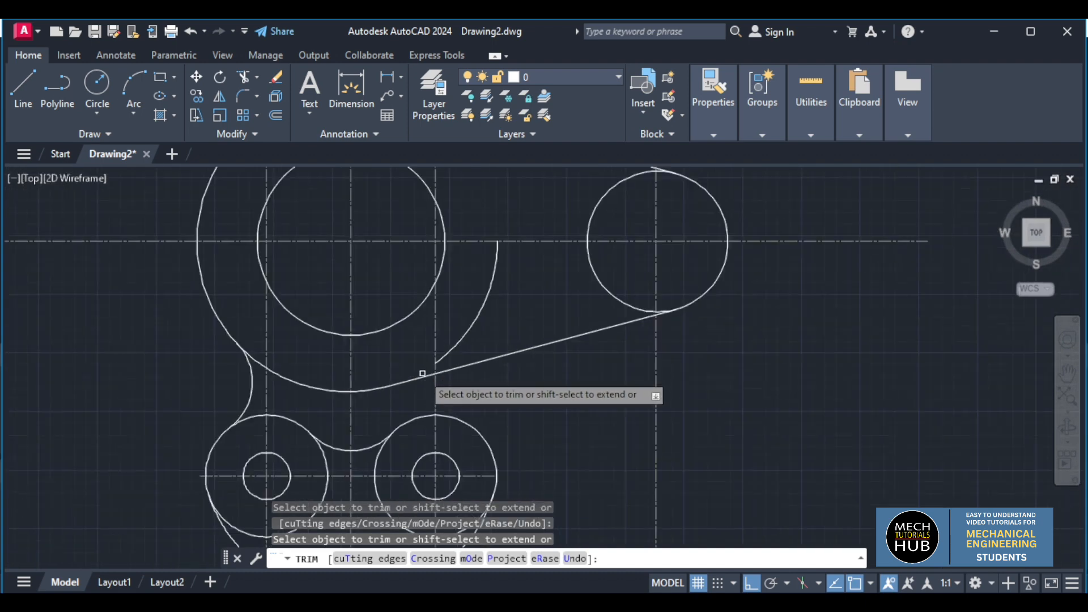
- Trim away the inner part of the radius 15 circle between the two tangent lines, keeping the rounded arm end
{"action": "left_click", "coordinate": [540, 259]}
{"action": "scroll", "coordinate": [556, 247], "scroll_direction": "up", "scroll_amount": 5}
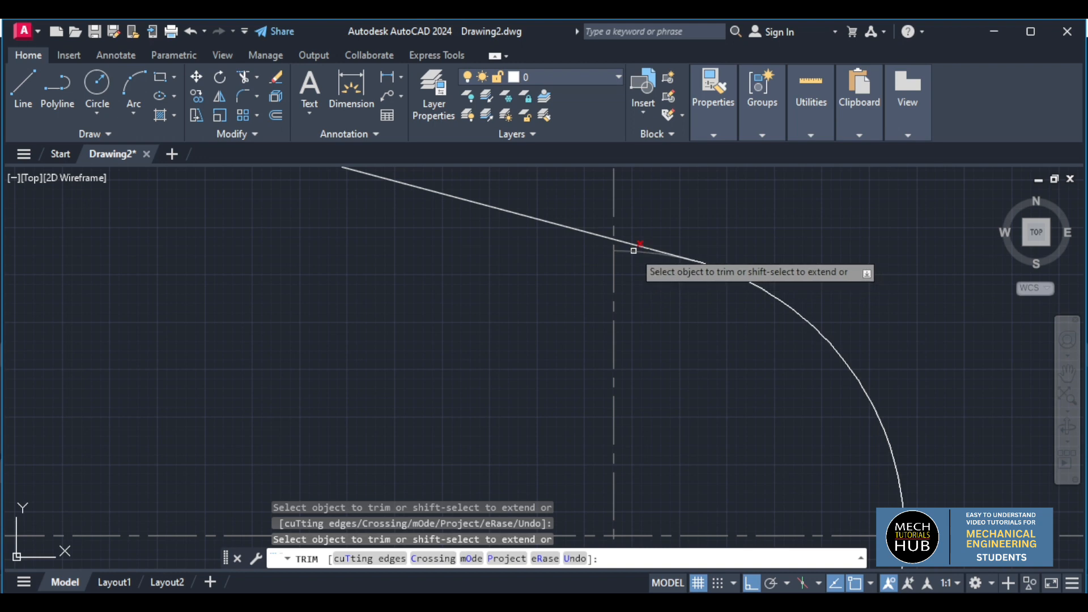
{"action": "scroll", "coordinate": [631, 252], "scroll_direction": "down", "scroll_amount": 5}
{"action": "scroll", "coordinate": [630, 340], "scroll_direction": "up", "scroll_amount": 6}
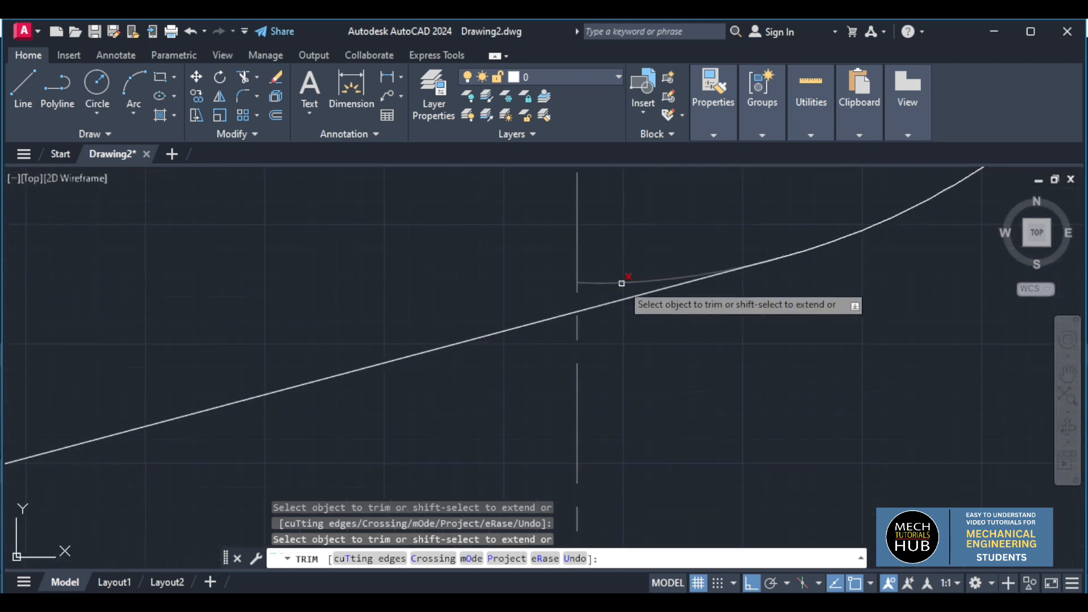
{"action": "scroll", "coordinate": [629, 301], "scroll_direction": "down", "scroll_amount": 6}
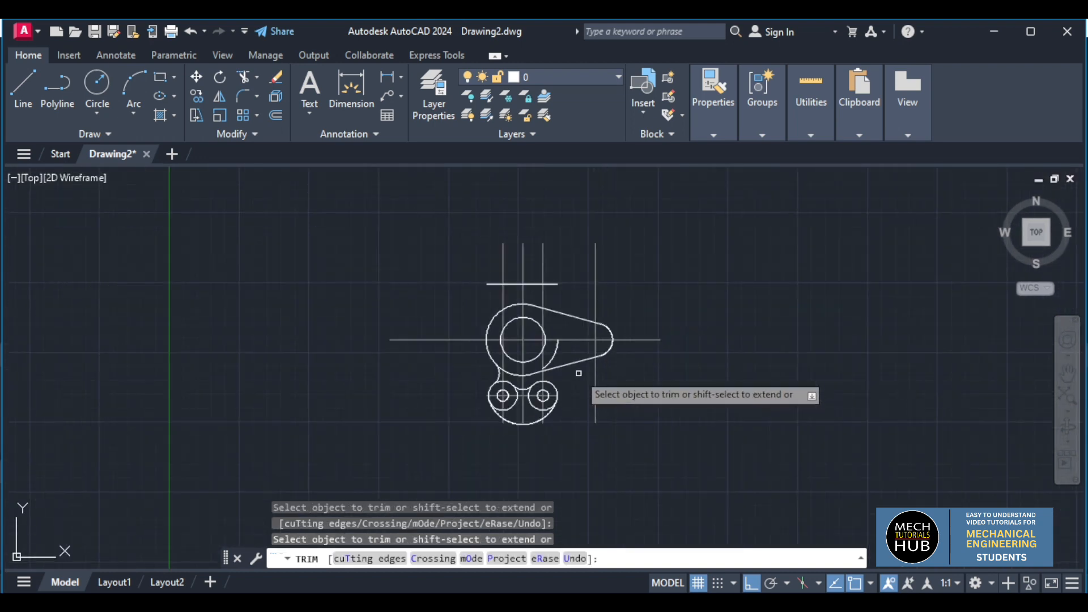
- Delete the leftover piece of the large central circle inside the tapered arm
{"action": "key", "text": "Escape"}
{"action": "scroll", "coordinate": [524, 366], "scroll_direction": "up", "scroll_amount": 4}
{"action": "left_click", "coordinate": [600, 338]}
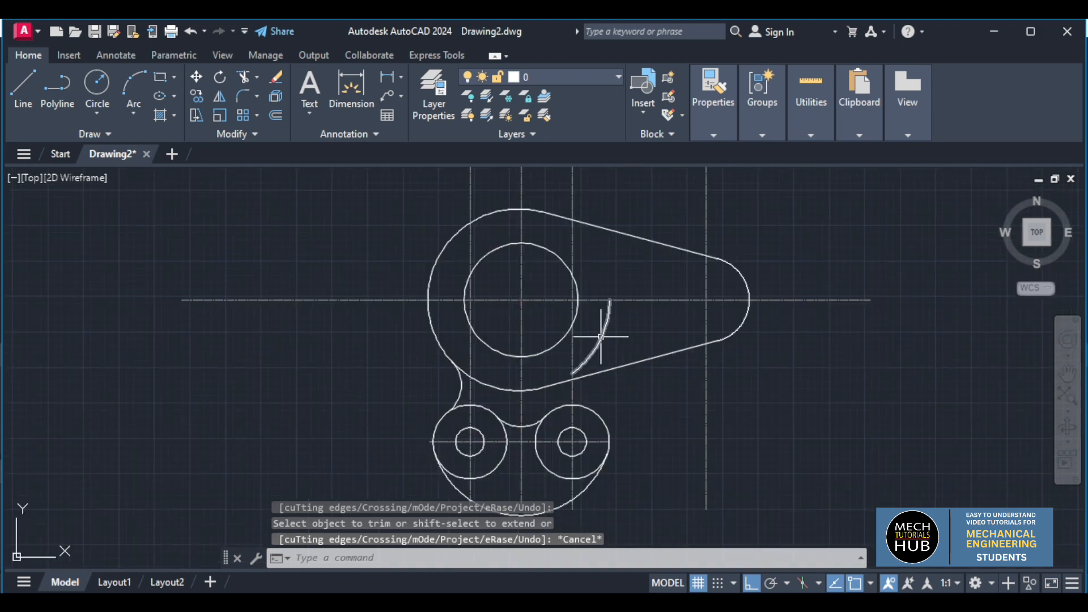
{"action": "key", "text": "Delete"}
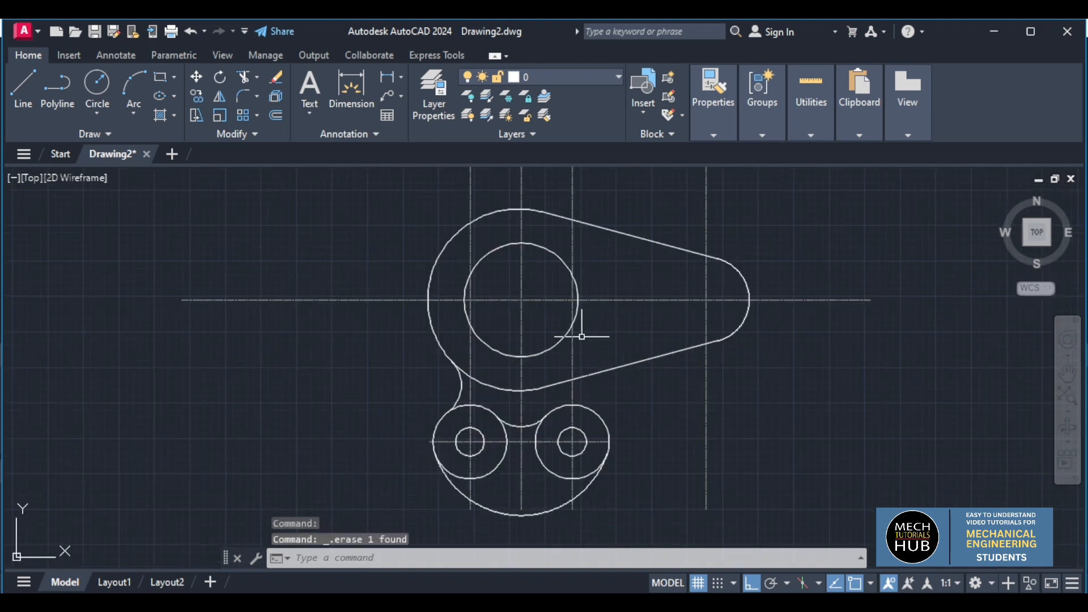
{"action": "scroll", "coordinate": [582, 336], "scroll_direction": "down", "scroll_amount": 2}
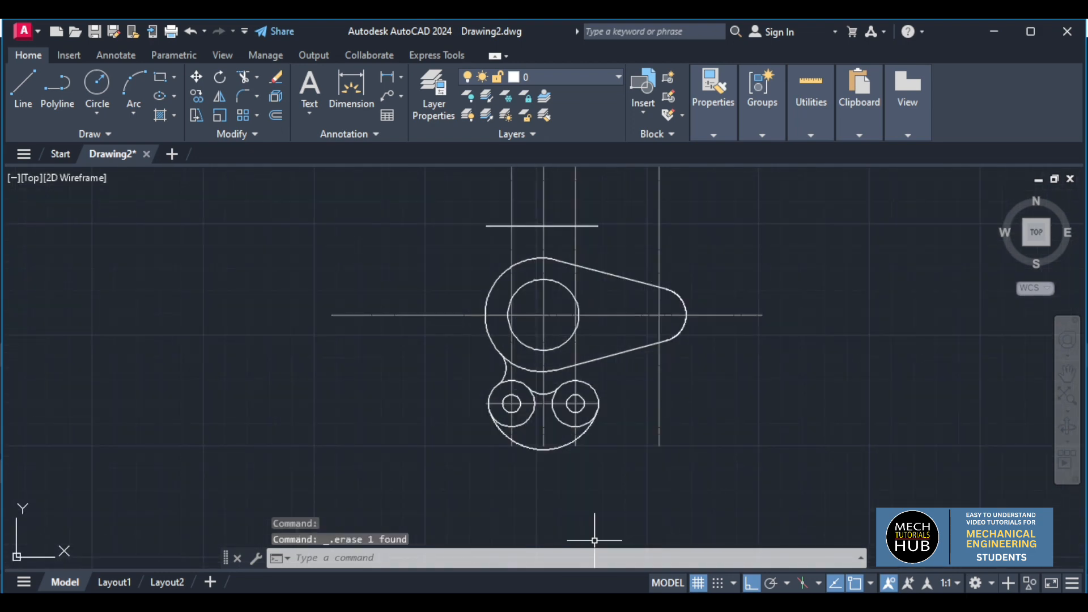
- Check the slot's dimensions in the Photos reference, and in AutoCAD draw a 20 by 4 rectangle in the empty area left of the bracket
{"action": "key", "text": "alt+Tab"}
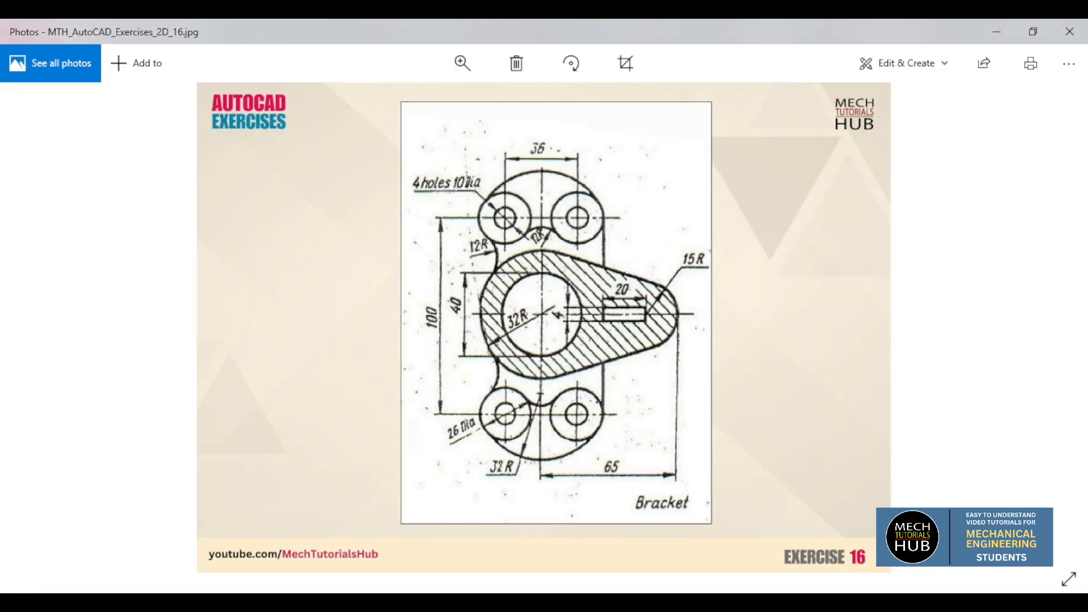
{"action": "key", "text": "alt+Tab"}
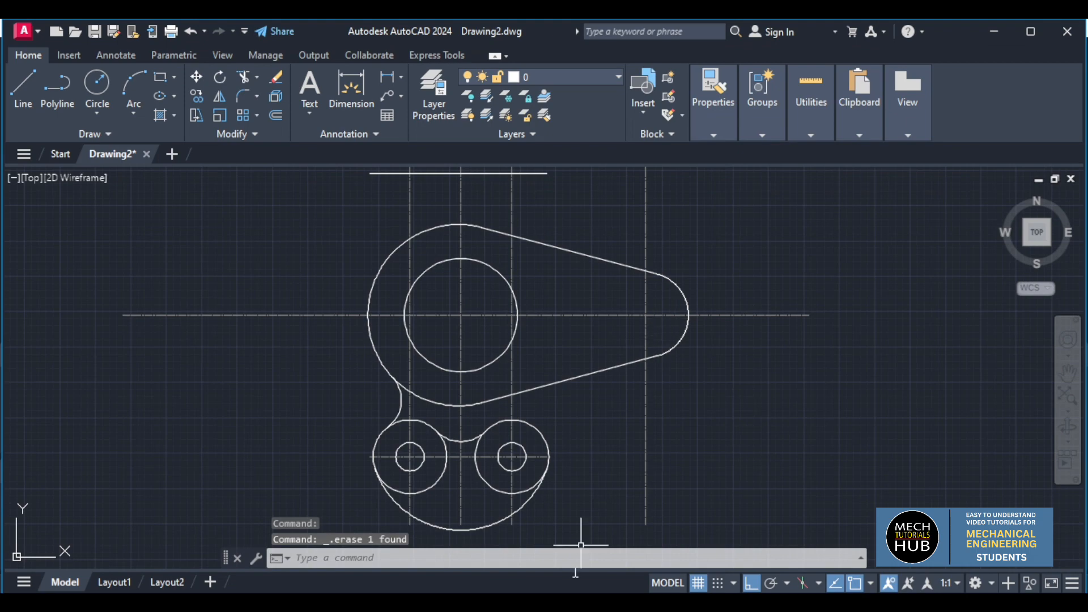
{"action": "key", "text": "alt+Tab"}
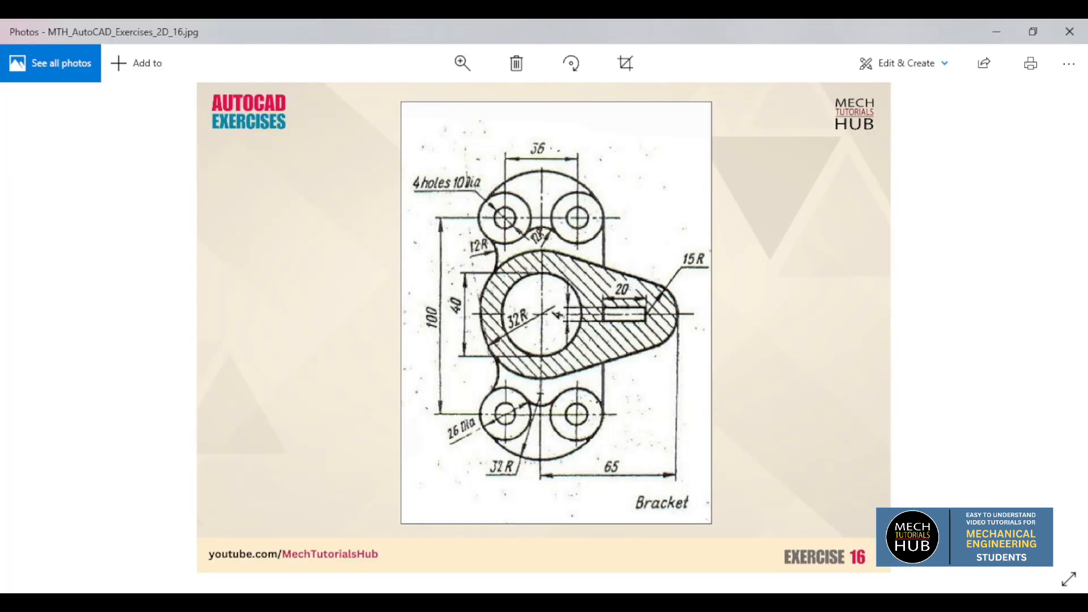
{"action": "key", "text": "alt+Tab"}
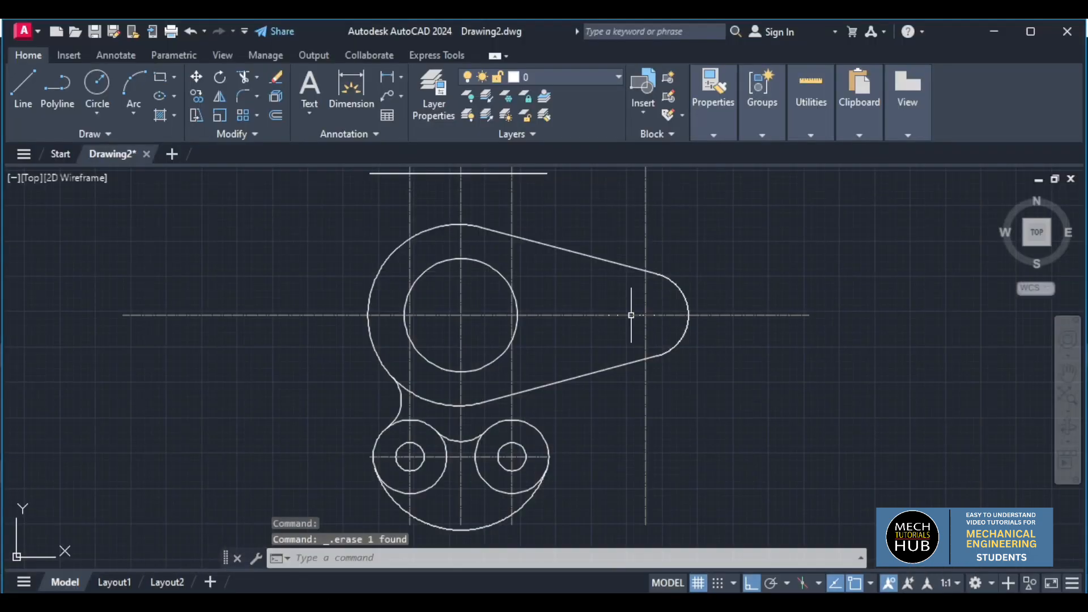
{"action": "left_click", "coordinate": [163, 79]}
{"action": "left_click", "coordinate": [81, 454]}
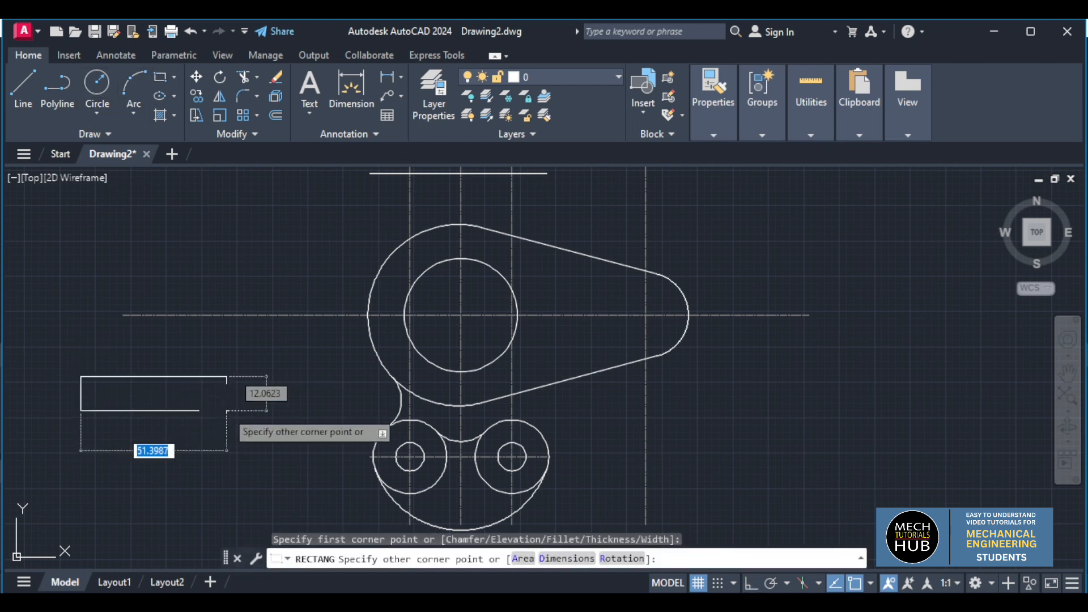
{"action": "type", "text": "20"}
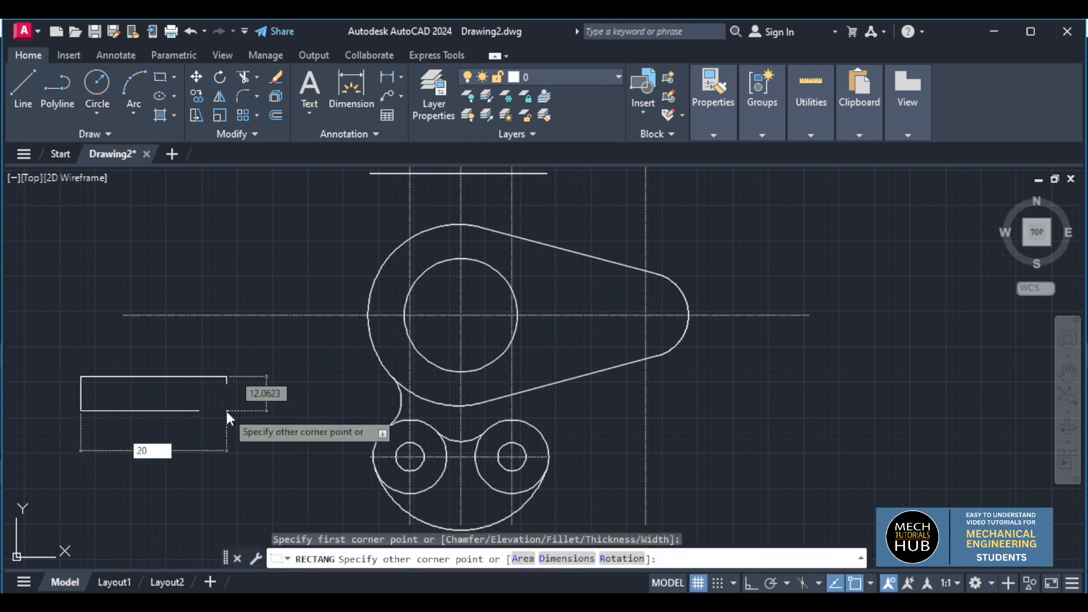
{"action": "key", "text": "Tab"}
{"action": "type", "text": "4"}
{"action": "key", "text": "Return"}
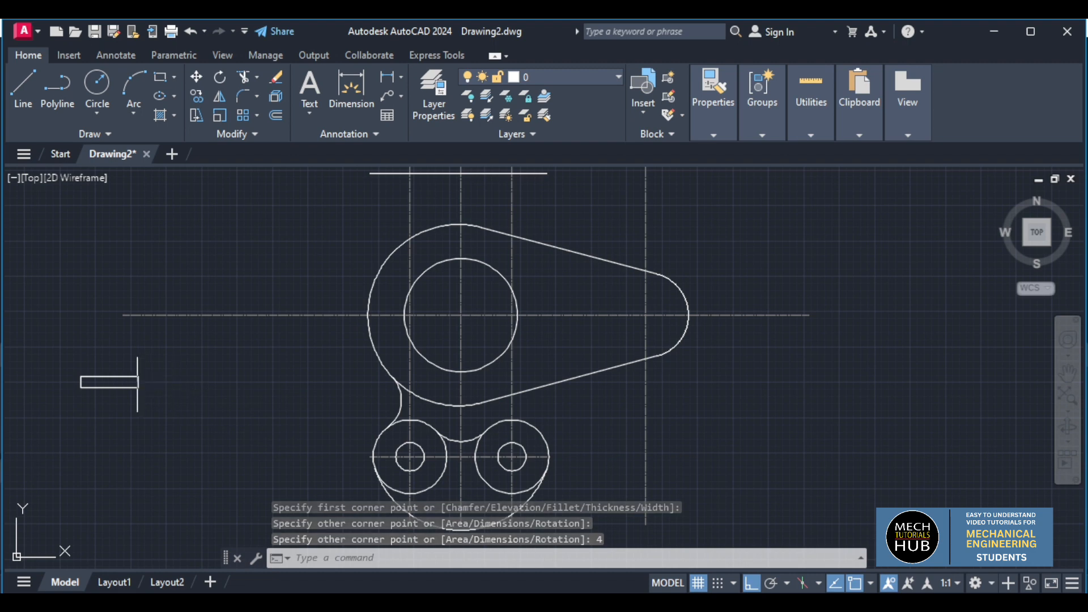
- Move the rectangle by its right edge's midpoint to where the offset vertical line crosses the horizontal centre line, with Ortho off
{"action": "left_click", "coordinate": [133, 389]}
{"action": "key", "text": "Return"}
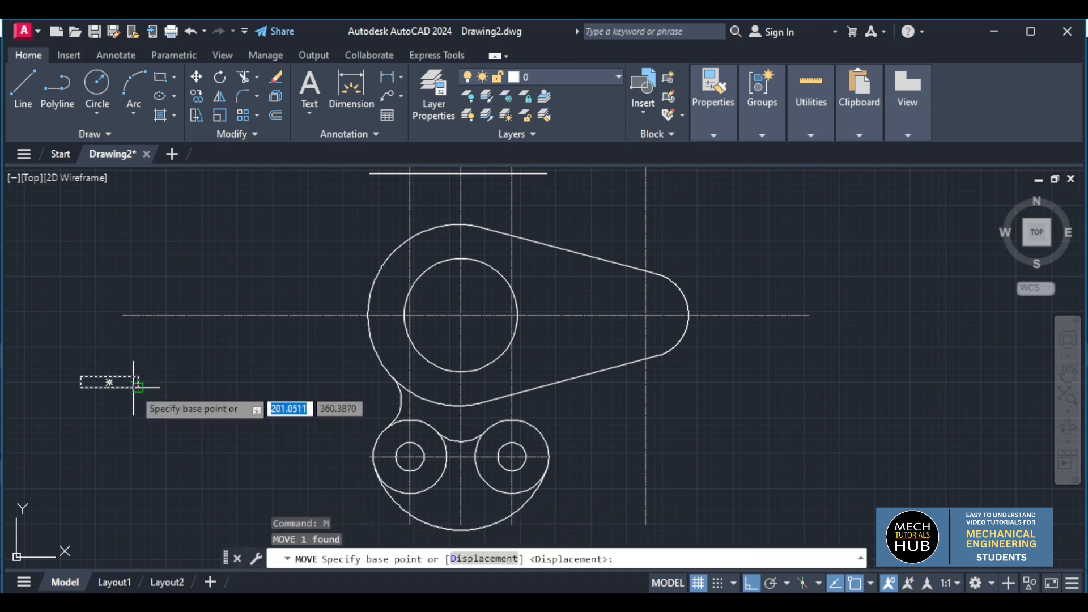
{"action": "scroll", "coordinate": [137, 385], "scroll_direction": "up", "scroll_amount": 4}
{"action": "left_click", "coordinate": [144, 368]}
{"action": "scroll", "coordinate": [249, 393], "scroll_direction": "down", "scroll_amount": 4}
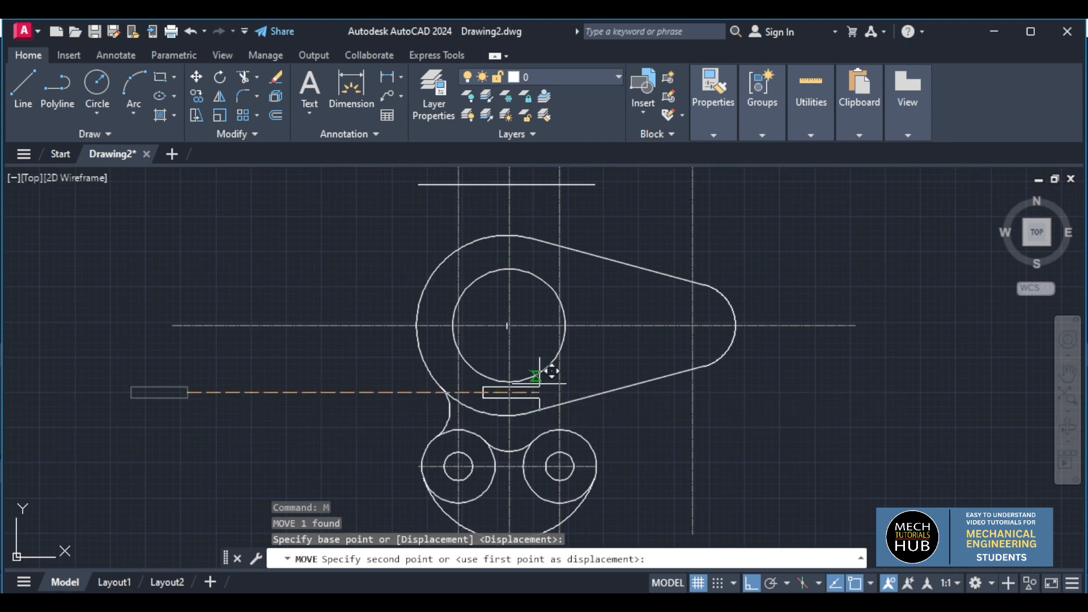
{"action": "key", "text": "F8"}
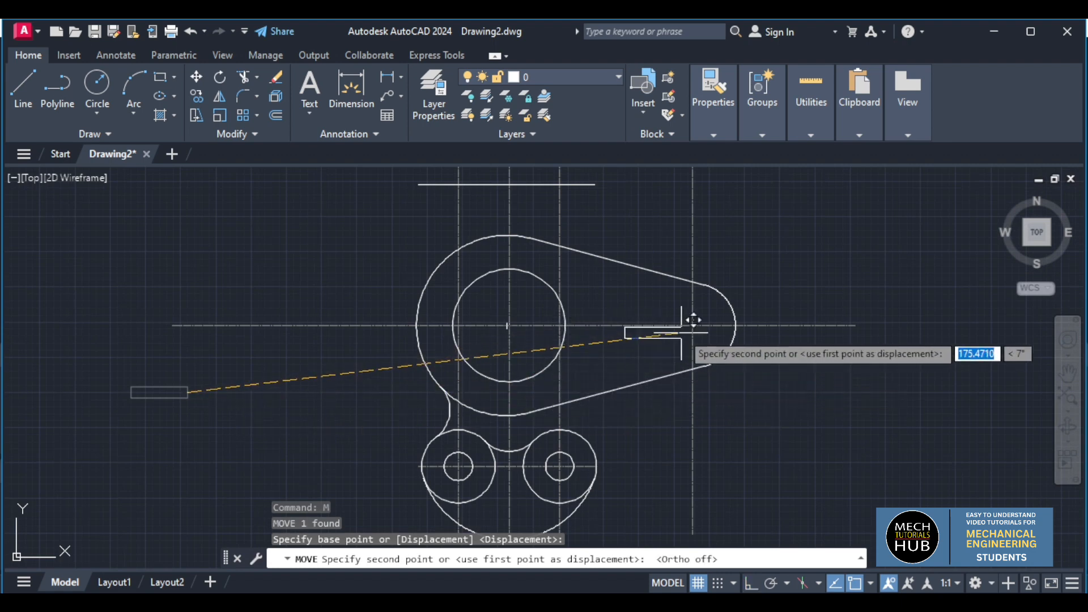
{"action": "scroll", "coordinate": [702, 320], "scroll_direction": "up", "scroll_amount": 5}
{"action": "left_click", "coordinate": [713, 303]}
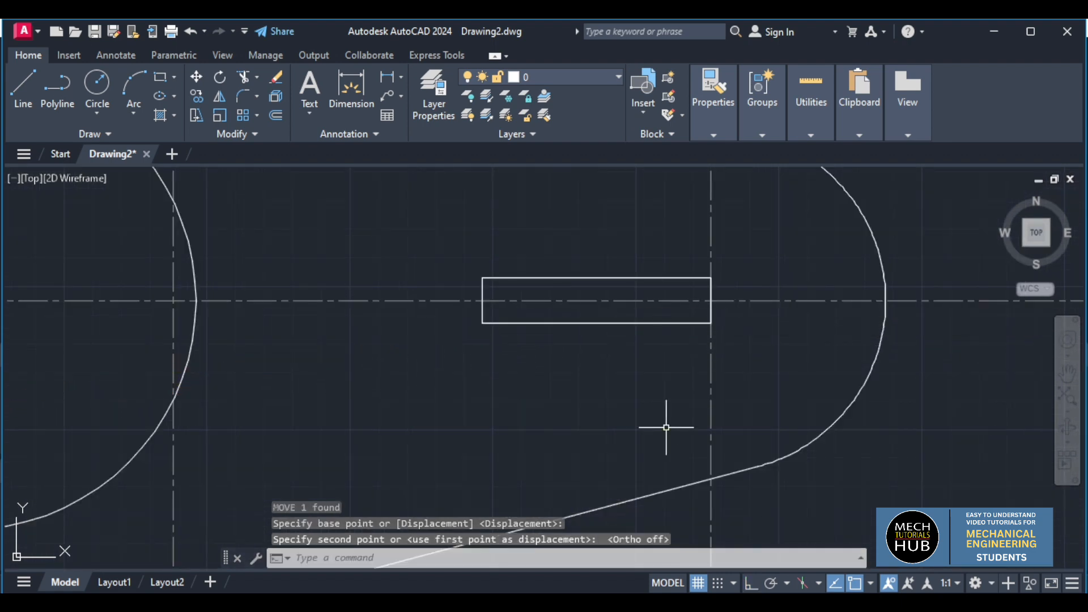
{"action": "key", "text": "Escape"}
{"action": "scroll", "coordinate": [661, 419], "scroll_direction": "down", "scroll_amount": 3}
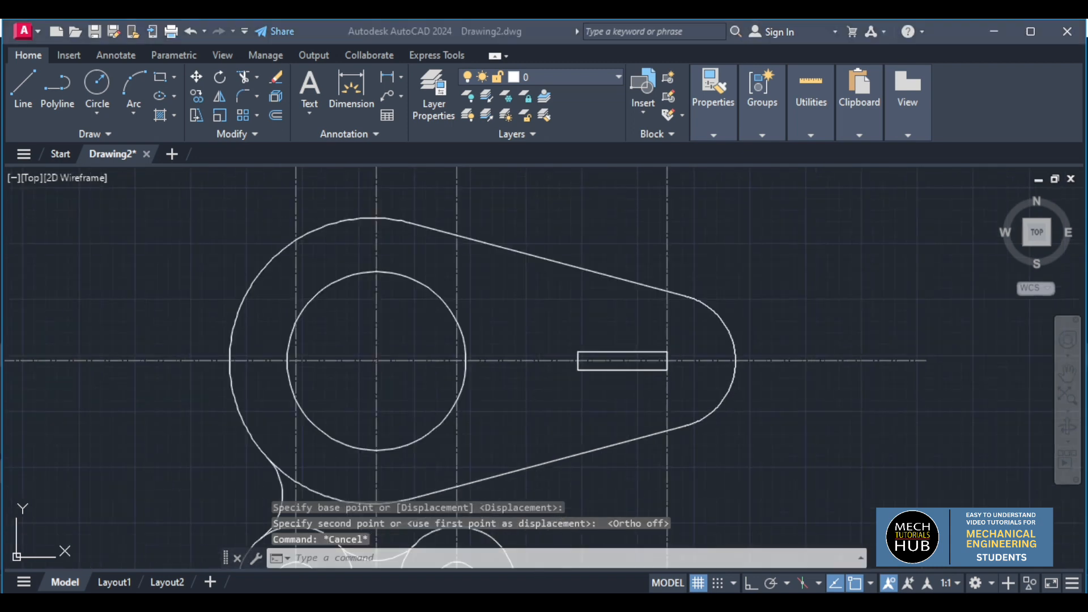
- Check the side edge in the Photos reference, and in AutoCAD draw a vertical line with Ortho on from the right ear circle's outer quadrant past the arm's lower edge
{"action": "key", "text": "alt+Tab"}
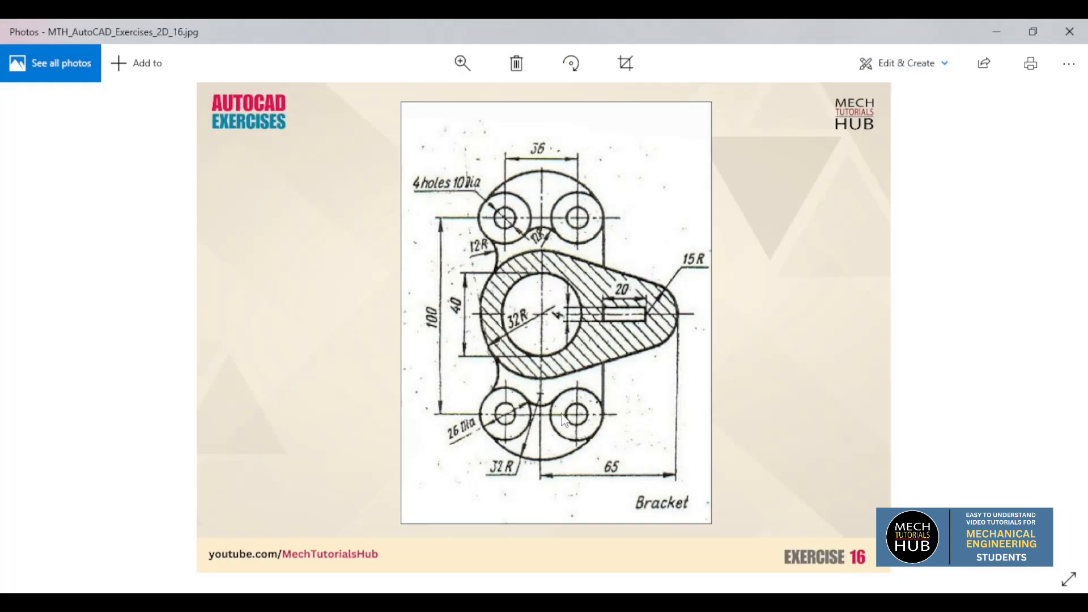
{"action": "key", "text": "alt+Tab"}
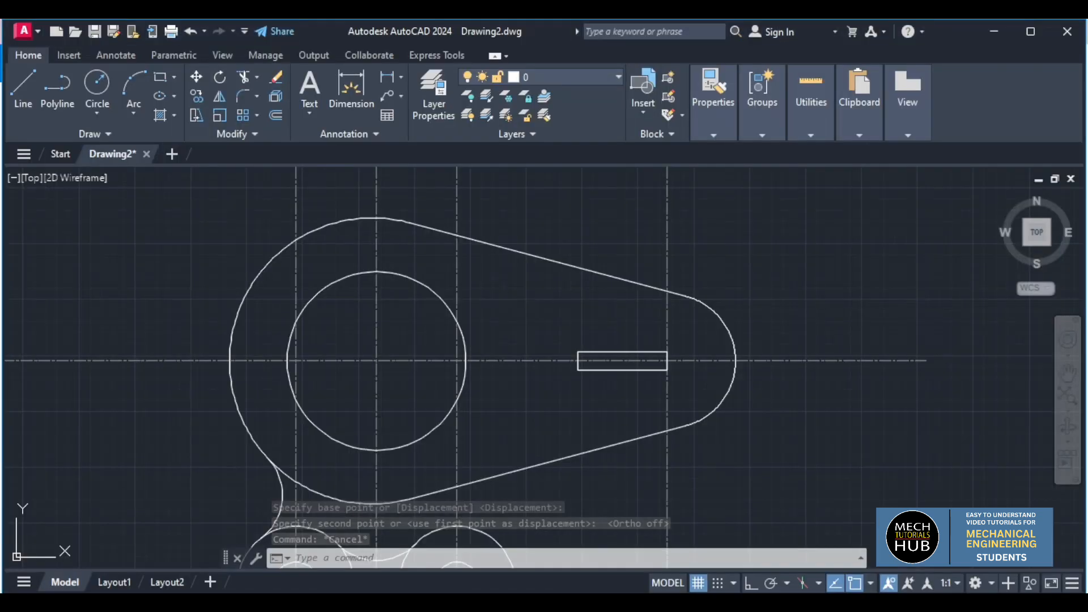
{"action": "scroll", "coordinate": [565, 380], "scroll_direction": "down", "scroll_amount": 4}
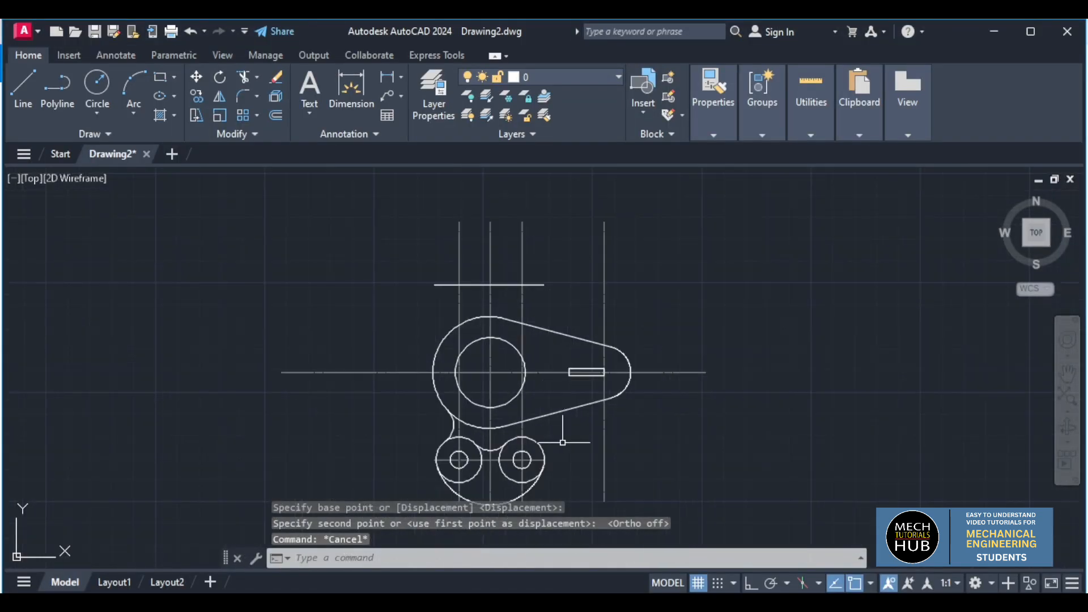
{"action": "scroll", "coordinate": [569, 407], "scroll_direction": "down", "scroll_amount": 2}
{"action": "scroll", "coordinate": [562, 438], "scroll_direction": "up", "scroll_amount": 2}
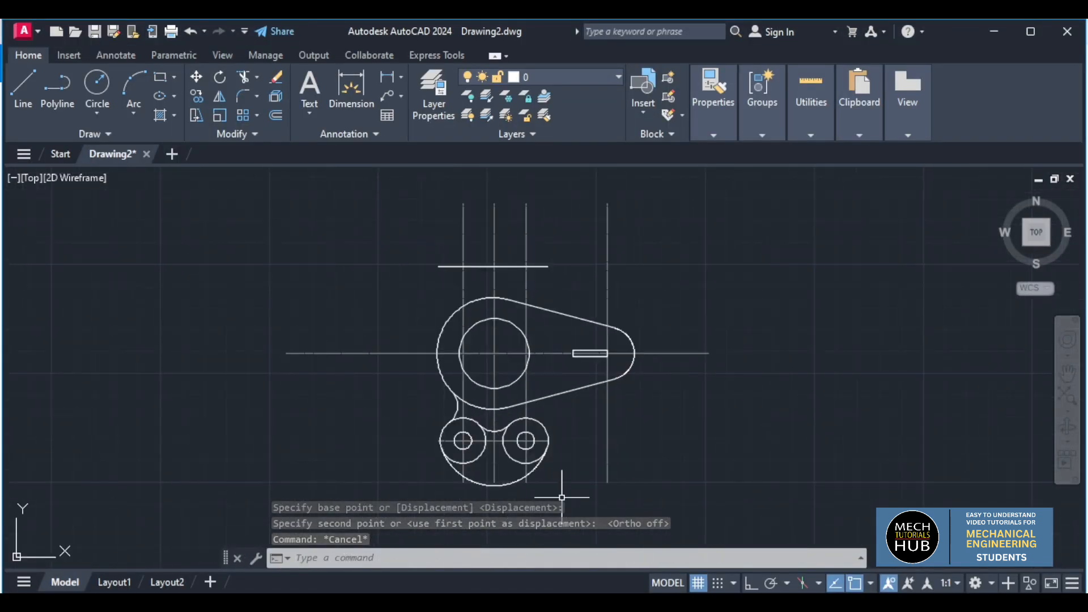
{"action": "scroll", "coordinate": [562, 438], "scroll_direction": "up", "scroll_amount": 4}
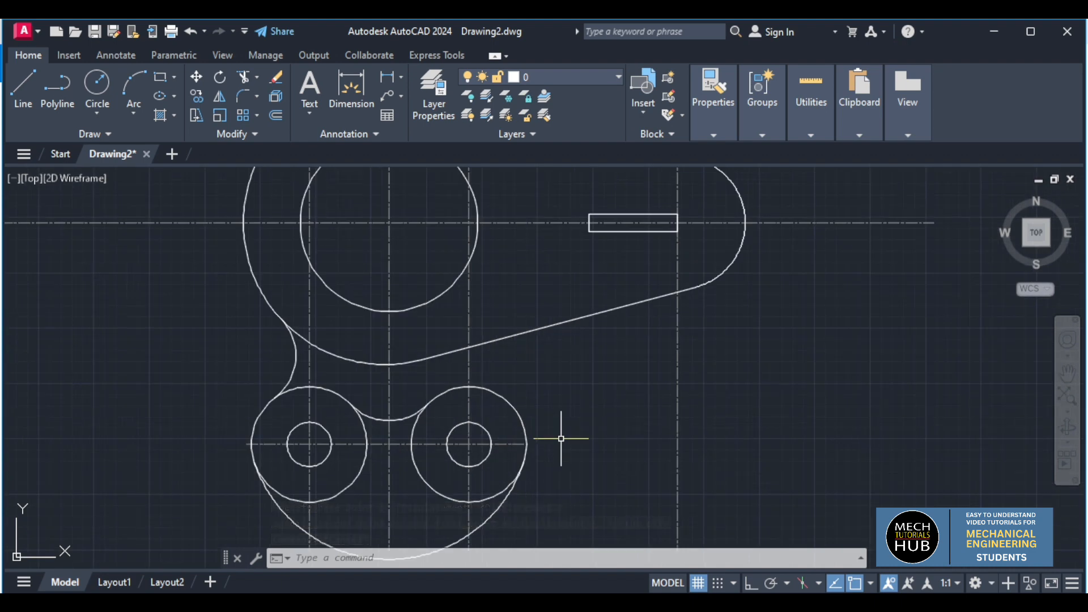
{"action": "type", "text": "l"}
{"action": "key", "text": "Return"}
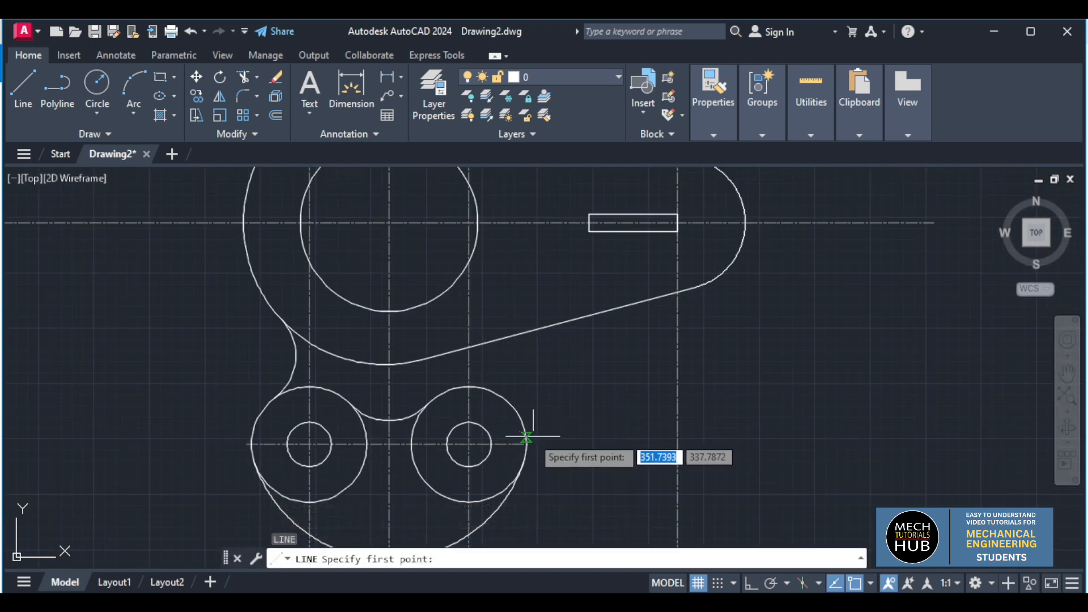
{"action": "scroll", "coordinate": [523, 444], "scroll_direction": "up", "scroll_amount": 6}
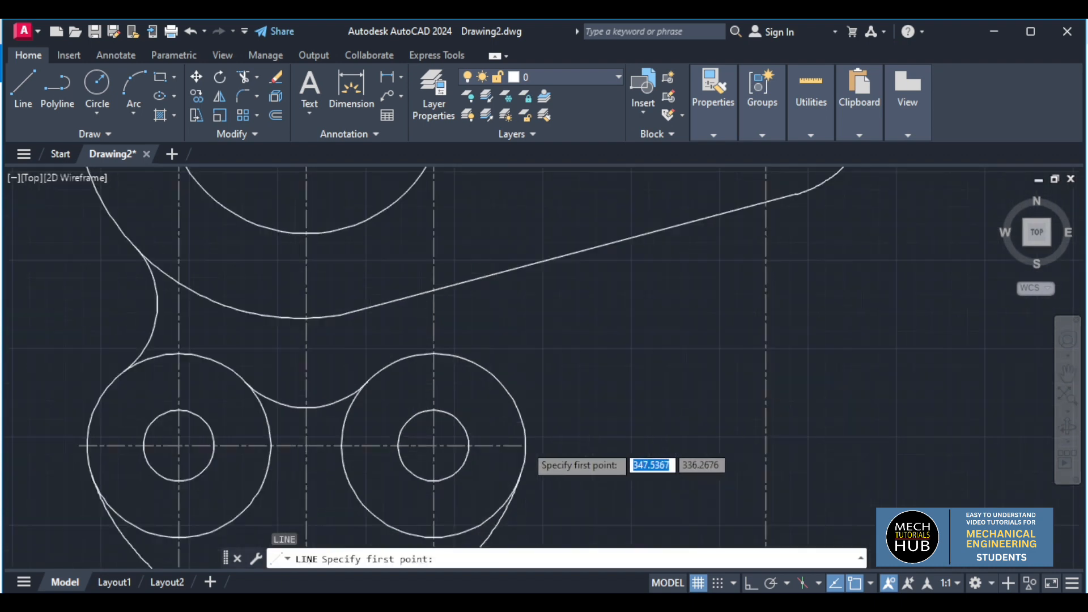
{"action": "left_click", "coordinate": [520, 450]}
{"action": "scroll", "coordinate": [496, 319], "scroll_direction": "down", "scroll_amount": 2}
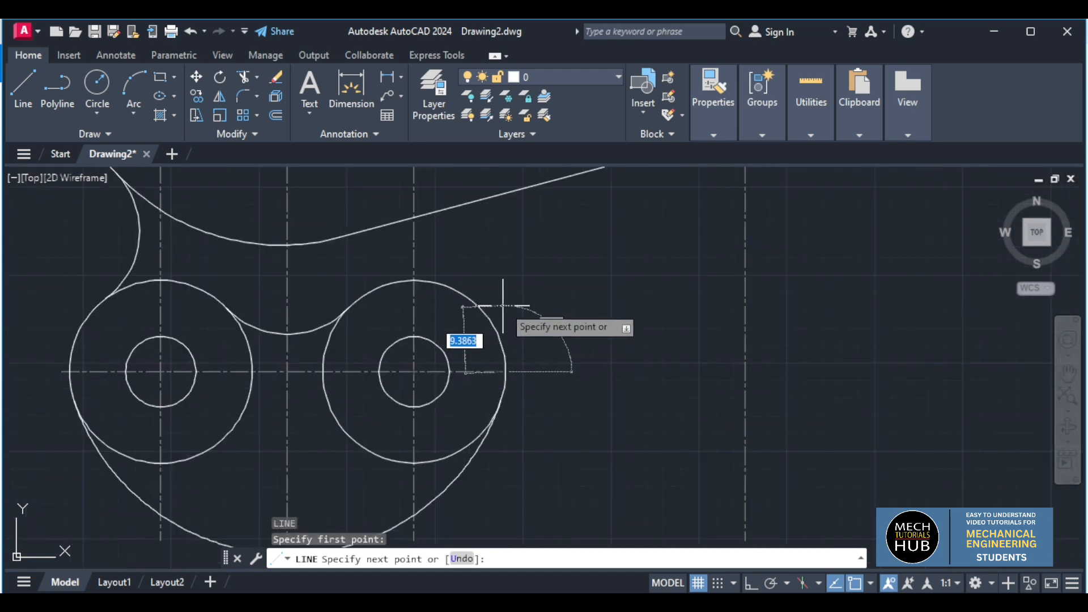
{"action": "key", "text": "F8"}
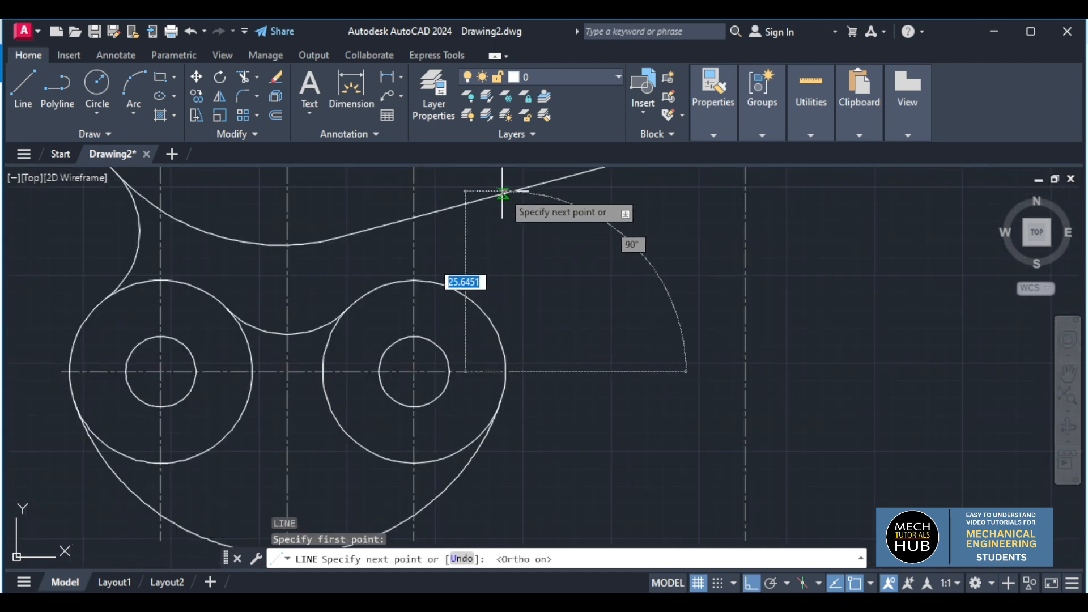
{"action": "scroll", "coordinate": [510, 251], "scroll_direction": "down", "scroll_amount": 2}
{"action": "scroll", "coordinate": [486, 219], "scroll_direction": "down", "scroll_amount": 2}
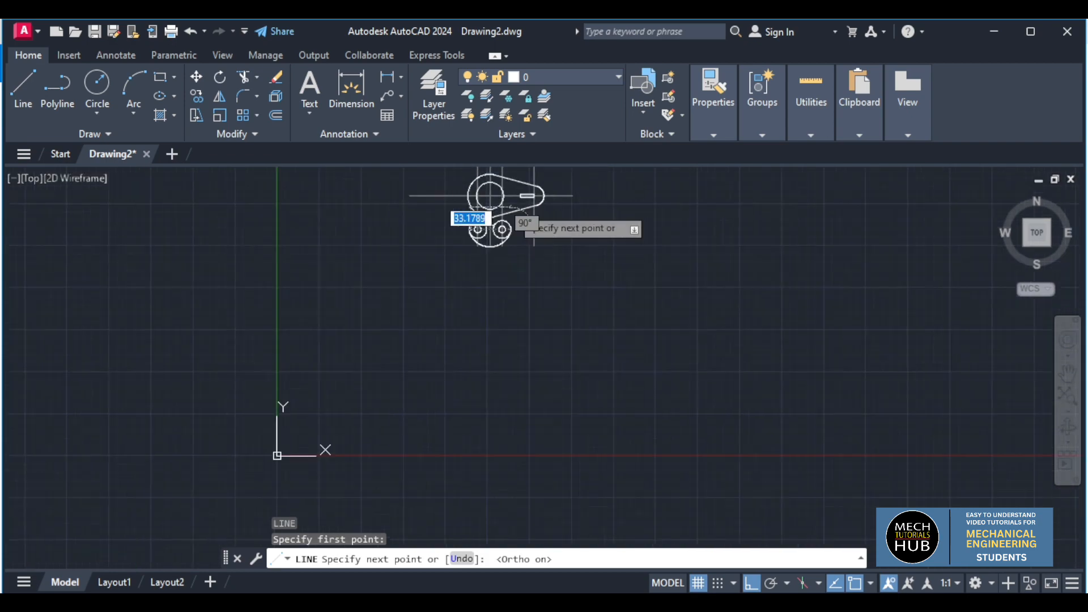
{"action": "scroll", "coordinate": [487, 204], "scroll_direction": "up", "scroll_amount": 5}
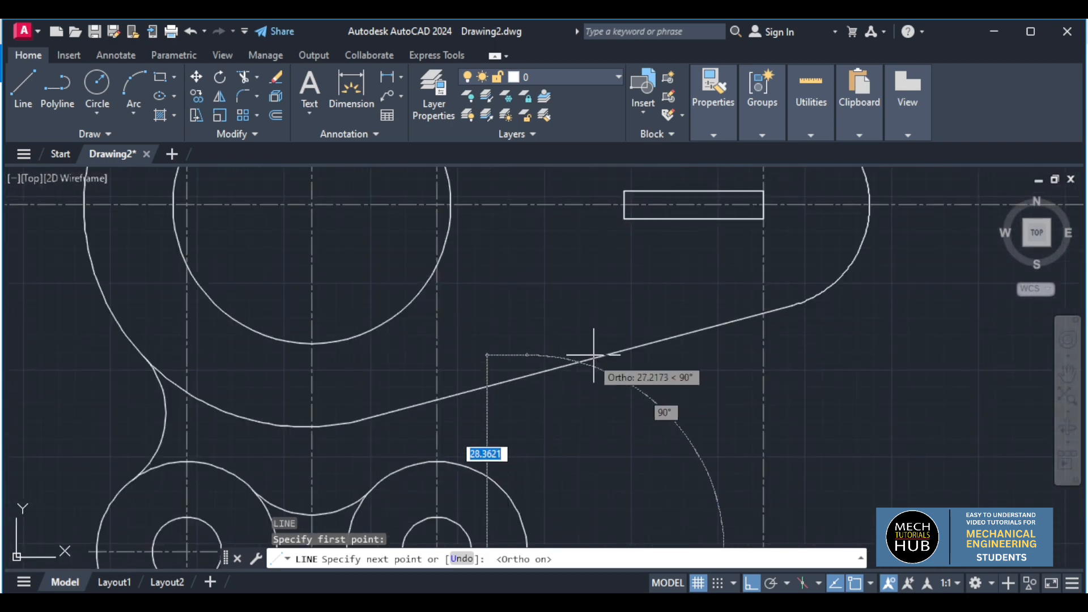
{"action": "left_click", "coordinate": [560, 285]}
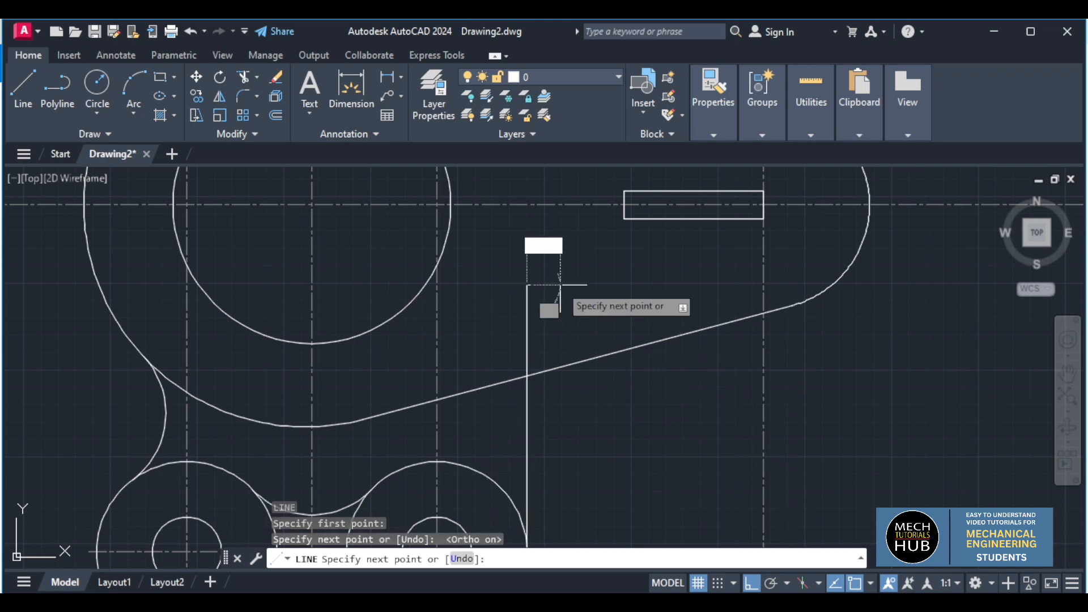
{"action": "key", "text": "Escape"}
- Trim the part of the new vertical line that extends above the tapered arm's lower edge
{"action": "type", "text": "t or"}
{"action": "key", "text": "Return"}
{"action": "left_click", "coordinate": [553, 338]}
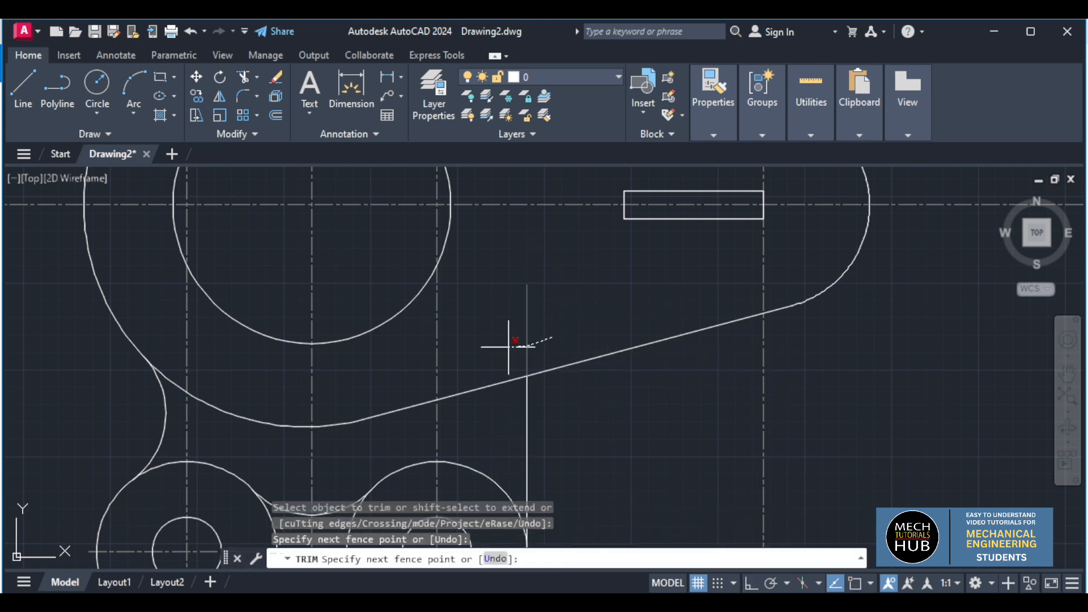
{"action": "key", "text": "Return"}
{"action": "scroll", "coordinate": [573, 471], "scroll_direction": "down", "scroll_amount": 6}
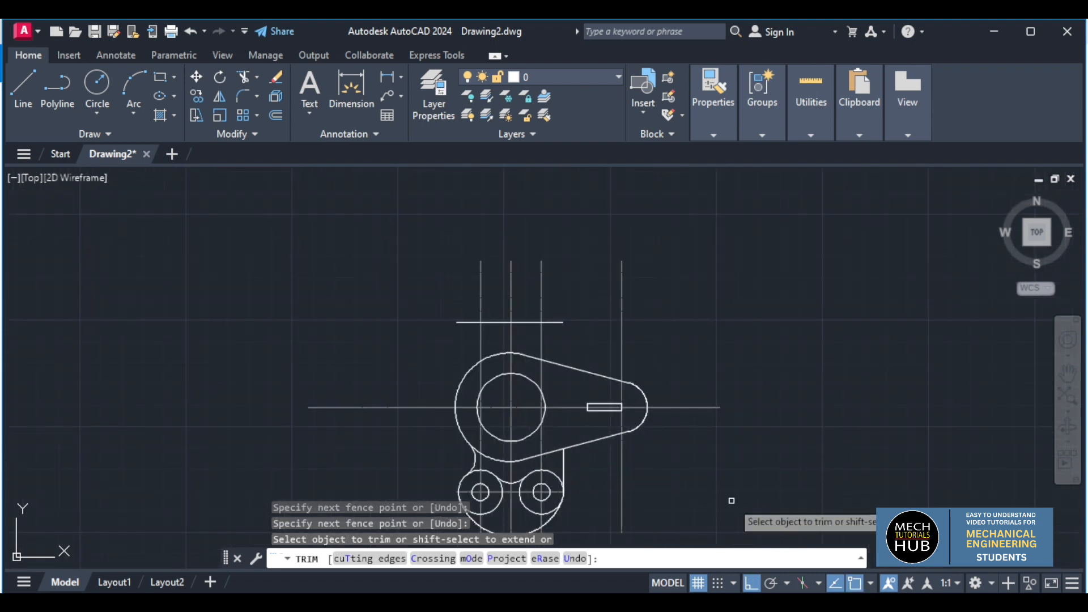
{"action": "key", "text": "Escape"}
- Change the short horizontal line above the bracket to the CENTERX2 linetype and the grey colour of the other centre lines
{"action": "left_click_drag", "start_coordinate": [581, 349], "coordinate": [561, 318]}
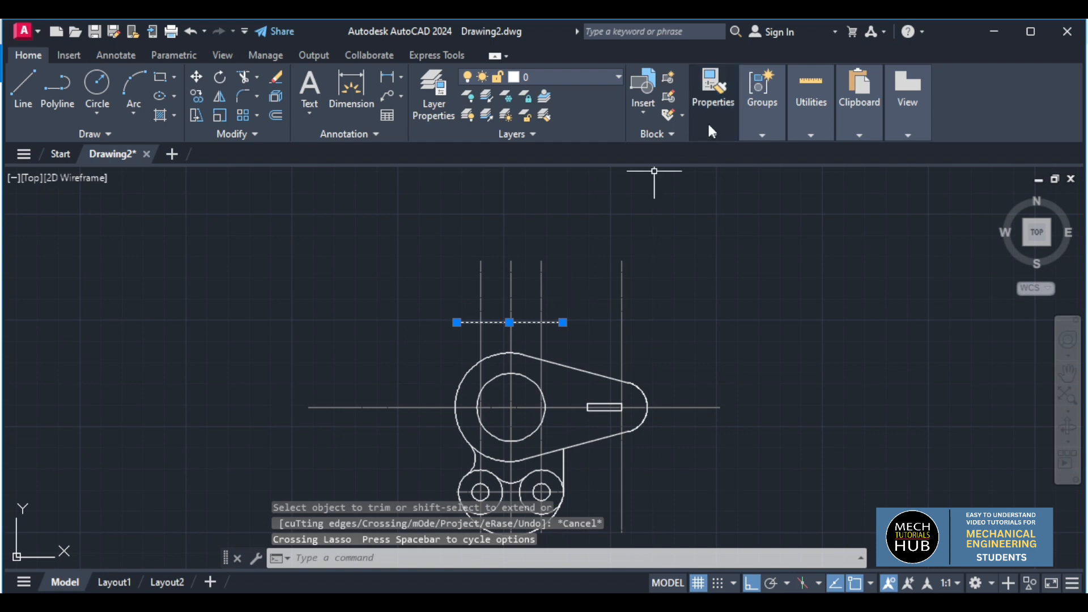
{"action": "mouse_move", "coordinate": [715, 133]}
{"action": "left_click", "coordinate": [776, 194]}
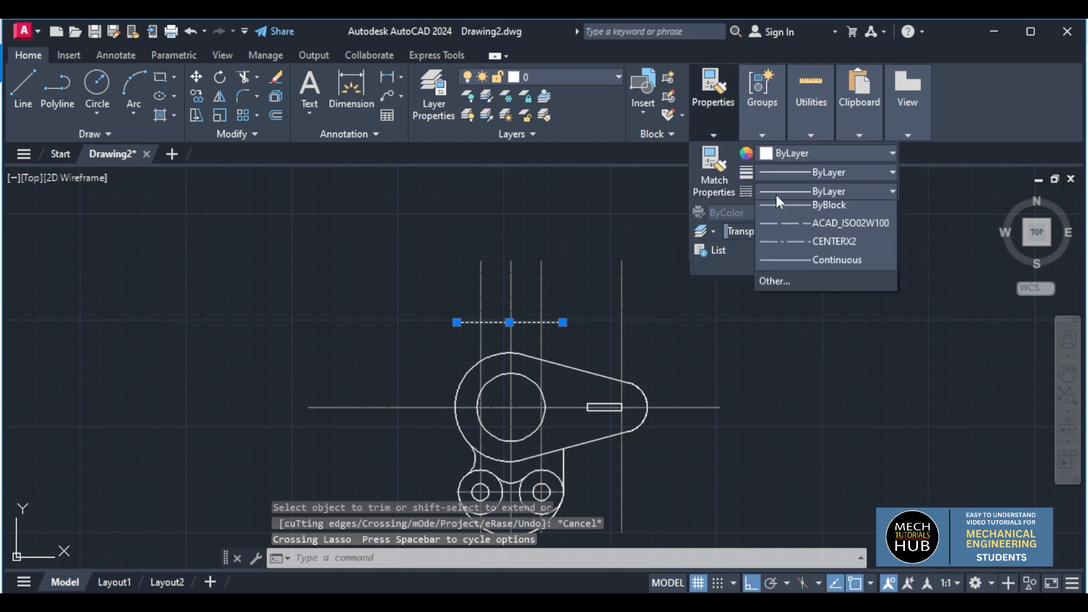
{"action": "left_click", "coordinate": [820, 264]}
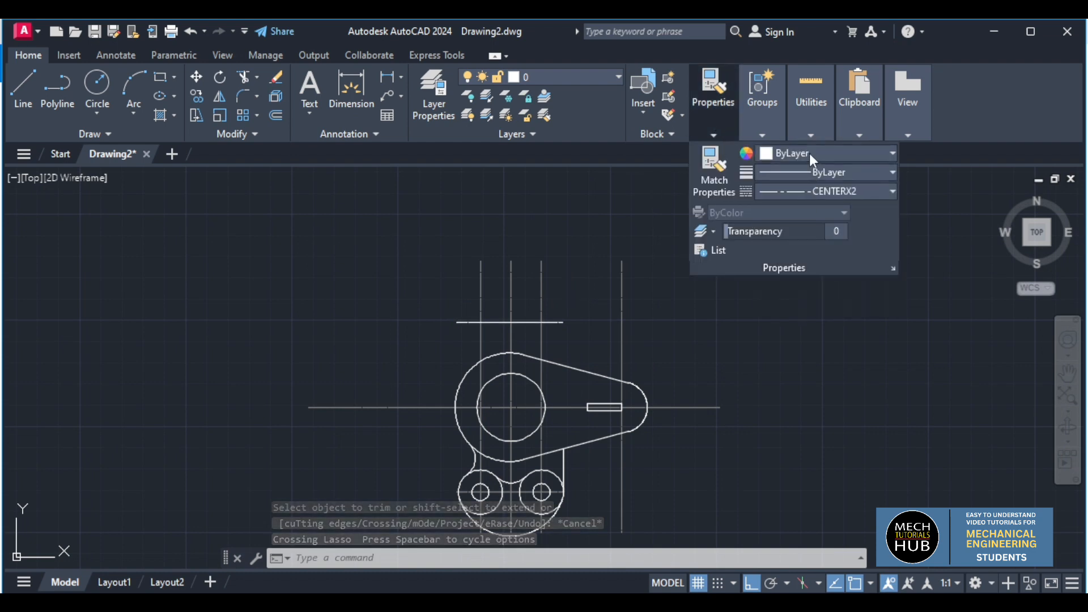
{"action": "left_click", "coordinate": [810, 153]}
{"action": "left_click", "coordinate": [878, 308]}
{"action": "key", "text": "Escape"}
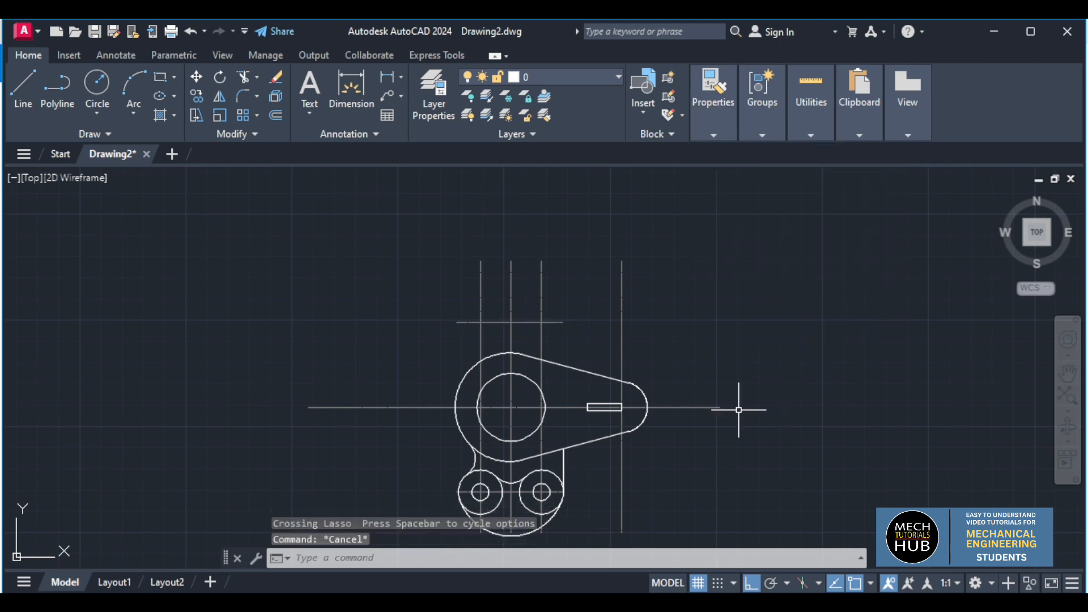
{"action": "scroll", "coordinate": [739, 411], "scroll_direction": "down", "scroll_amount": 2}
{"action": "scroll", "coordinate": [658, 485], "scroll_direction": "up", "scroll_amount": 2}
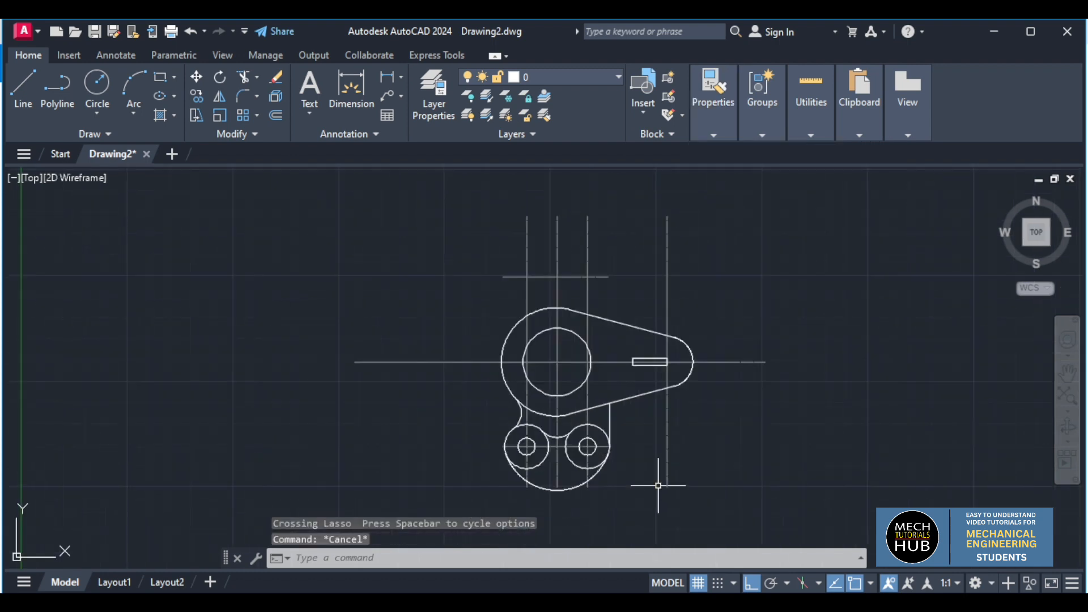
{"action": "key", "text": "alt+Tab"}
{"action": "key", "text": "alt+Tab"}
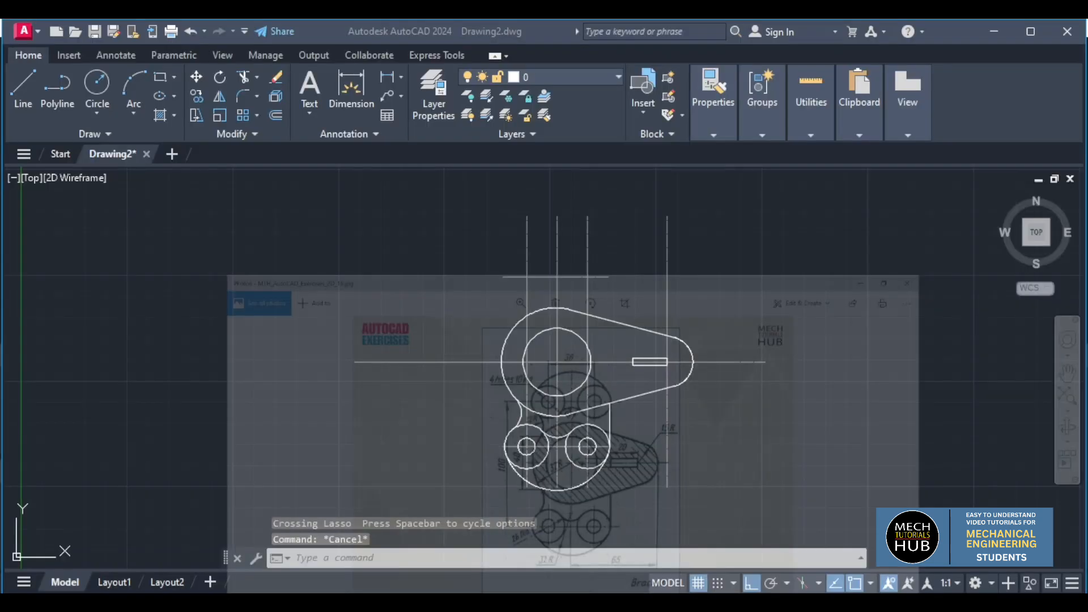
{"action": "scroll", "coordinate": [587, 502], "scroll_direction": "up", "scroll_amount": 4}
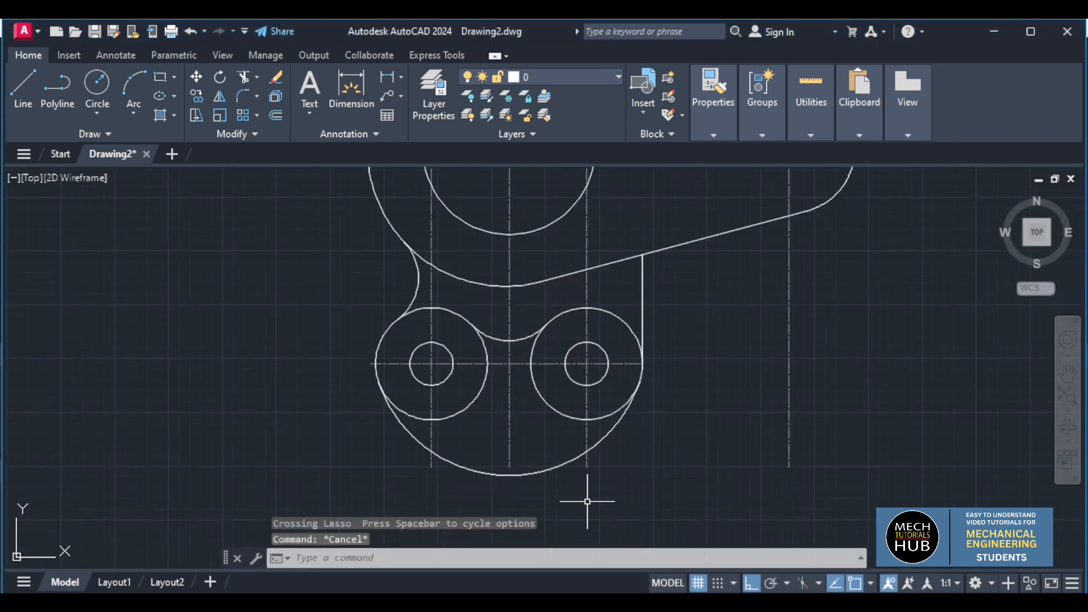
{"action": "left_click", "coordinate": [418, 278]}
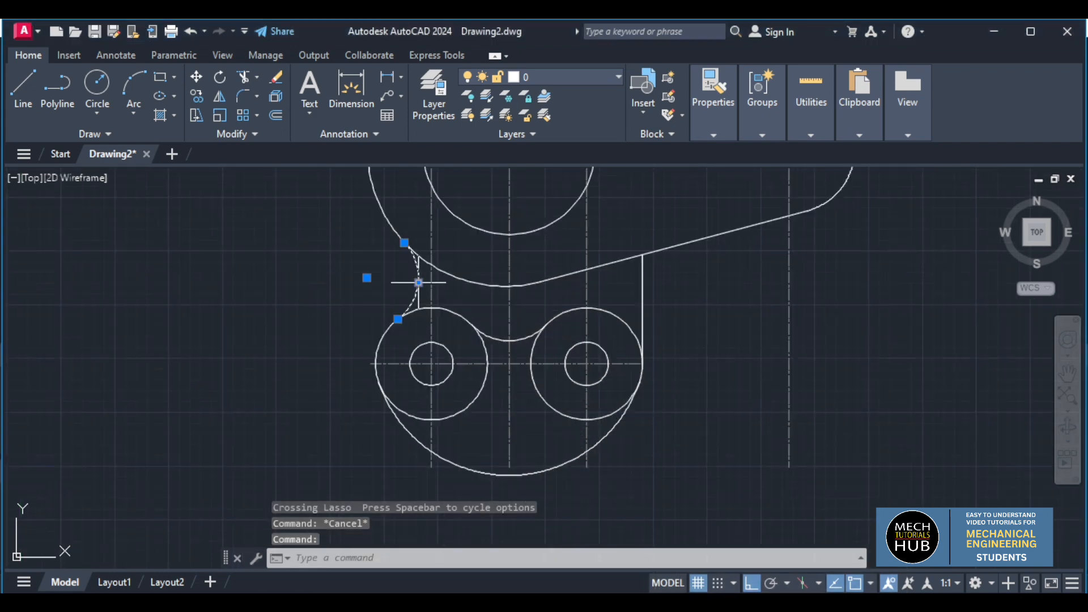
{"action": "left_click", "coordinate": [344, 322]}
{"action": "mouse_move", "coordinate": [370, 345]}
{"action": "left_mouse_down"}
{"action": "mouse_move", "coordinate": [542, 482]}
{"action": "mouse_move", "coordinate": [705, 377]}
{"action": "mouse_move", "coordinate": [699, 384]}
{"action": "left_mouse_up"}
{"action": "mouse_move", "coordinate": [684, 439]}
{"action": "left_mouse_down"}
{"action": "mouse_move", "coordinate": [568, 452]}
{"action": "mouse_move", "coordinate": [626, 335]}
{"action": "mouse_move", "coordinate": [680, 317]}
{"action": "left_mouse_up"}
{"action": "left_click", "coordinate": [481, 348]}
{"action": "left_click", "coordinate": [485, 351]}
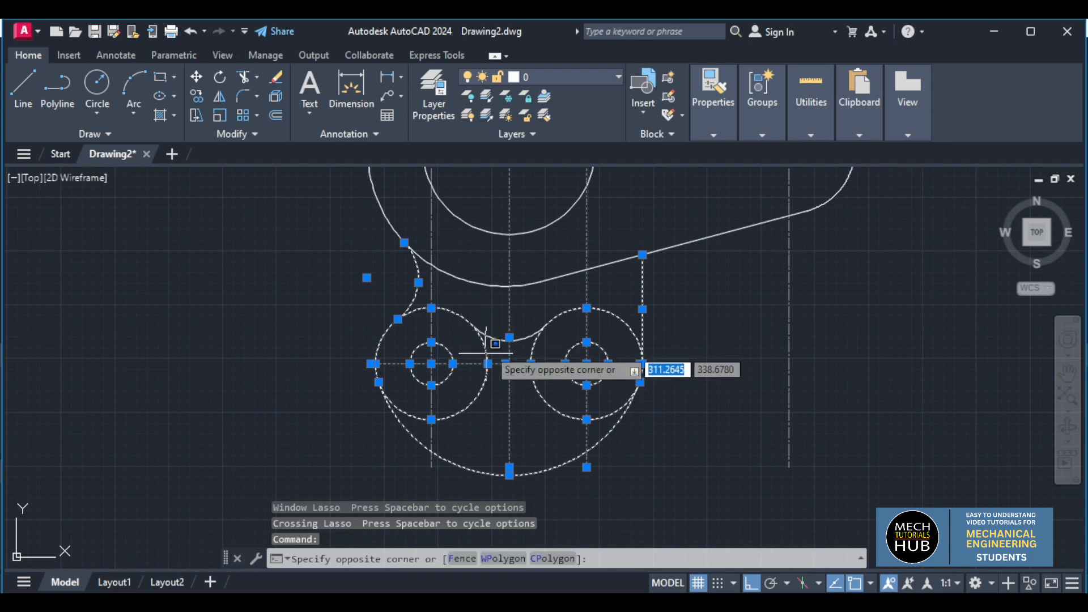
{"action": "left_click", "coordinate": [491, 339]}
{"action": "left_click", "coordinate": [491, 339]}
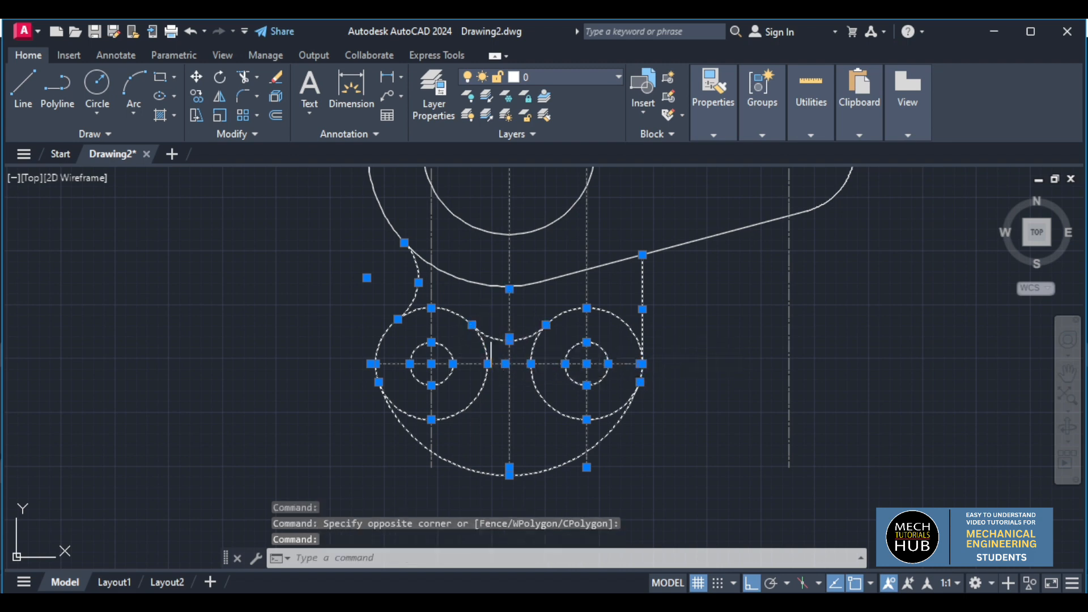
{"action": "scroll", "coordinate": [649, 458], "scroll_direction": "down", "scroll_amount": 2}
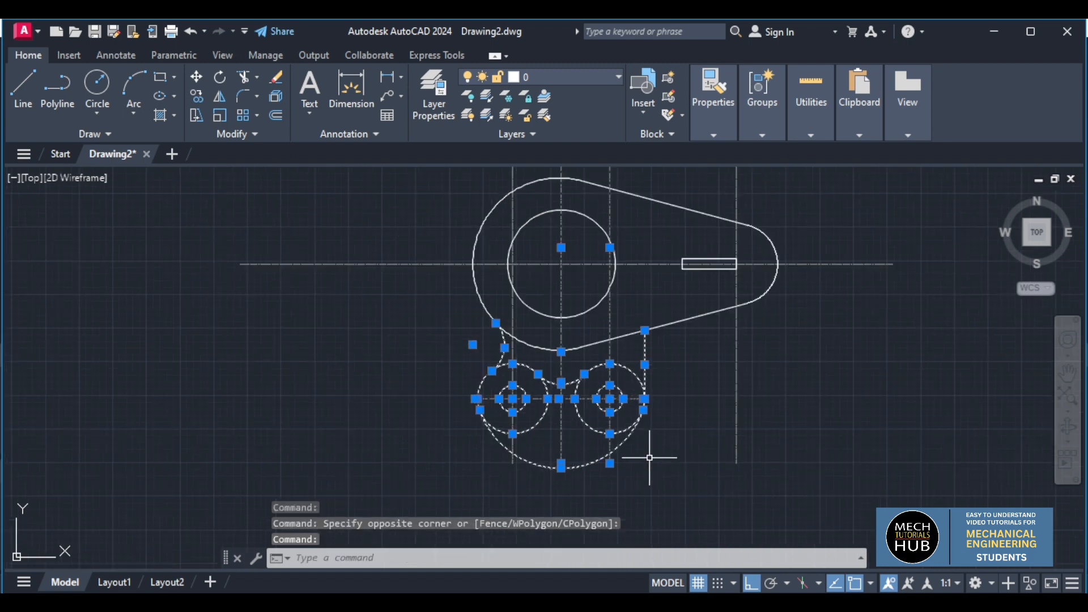
{"action": "left_click", "coordinate": [561, 295]}
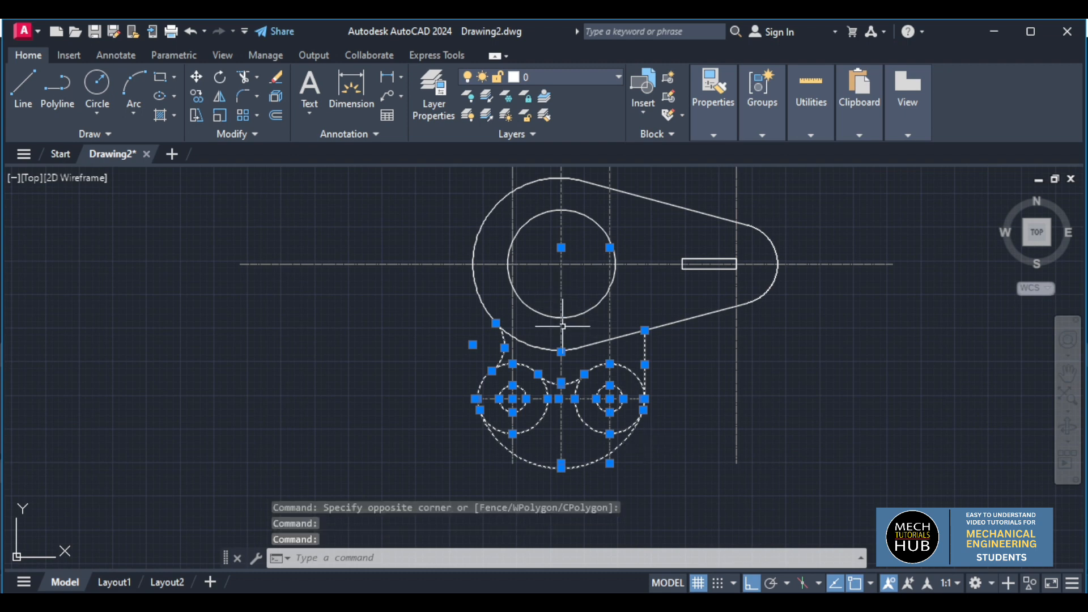
{"action": "key", "text": "Escape"}
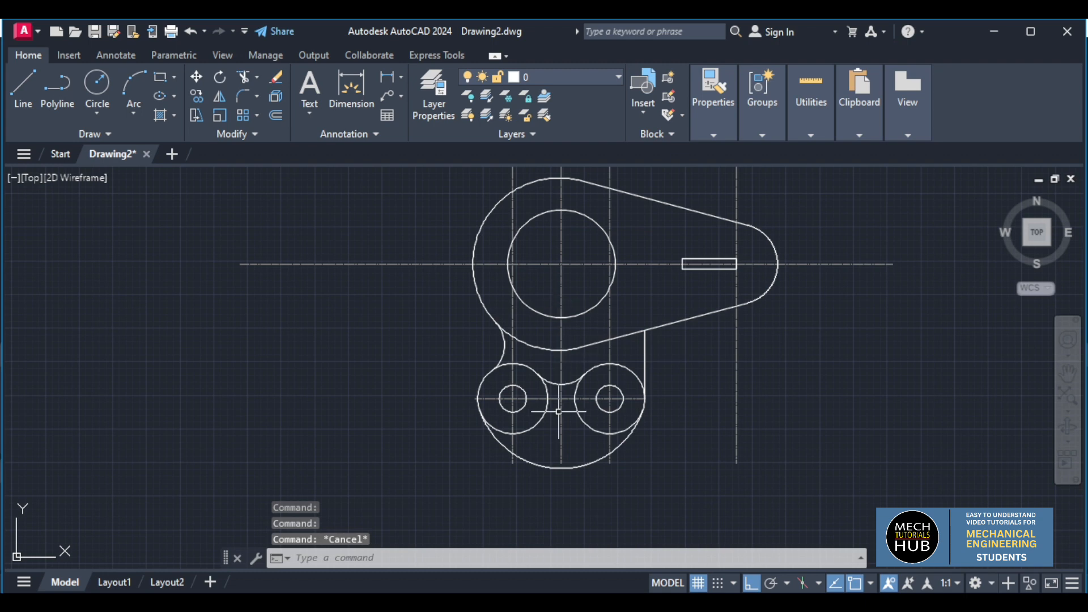
- Mirror the lower ear circles, the left hole, the large outer arc and the concave connecting arc about the horizontal centre line, keeping the originals
{"action": "scroll", "coordinate": [619, 476], "scroll_direction": "up", "scroll_amount": 2}
{"action": "mouse_move", "coordinate": [731, 441]}
{"action": "left_mouse_down"}
{"action": "mouse_move", "coordinate": [660, 382]}
{"action": "mouse_move", "coordinate": [655, 439]}
{"action": "left_mouse_up"}
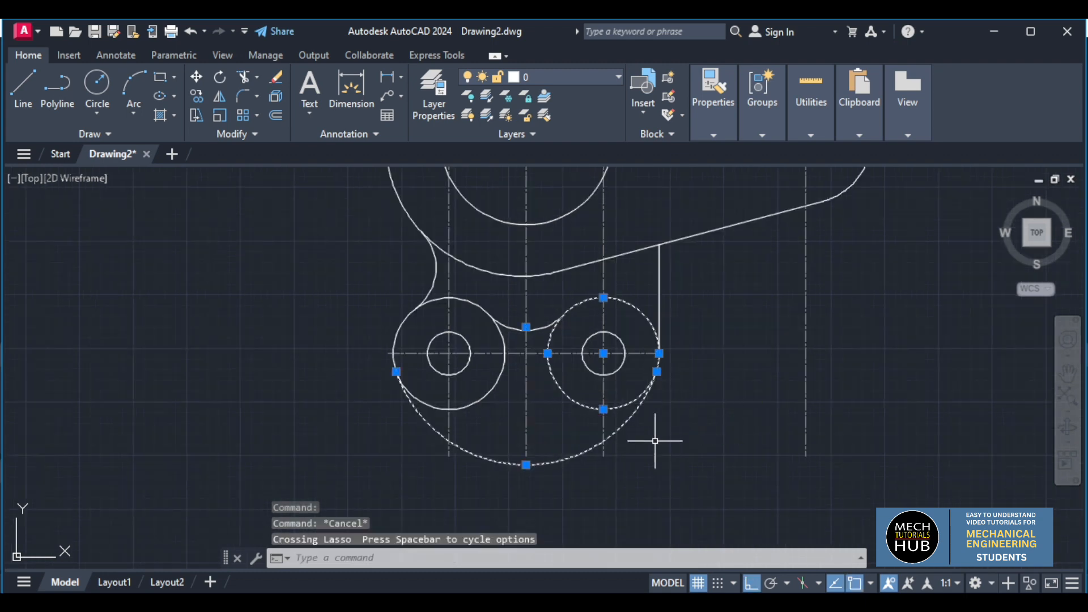
{"action": "left_click_drag", "start_coordinate": [392, 427], "coordinate": [418, 387]}
{"action": "mouse_move", "coordinate": [491, 417]}
{"action": "left_mouse_down"}
{"action": "mouse_move", "coordinate": [454, 356]}
{"action": "mouse_move", "coordinate": [469, 355]}
{"action": "mouse_move", "coordinate": [462, 442]}
{"action": "left_mouse_up"}
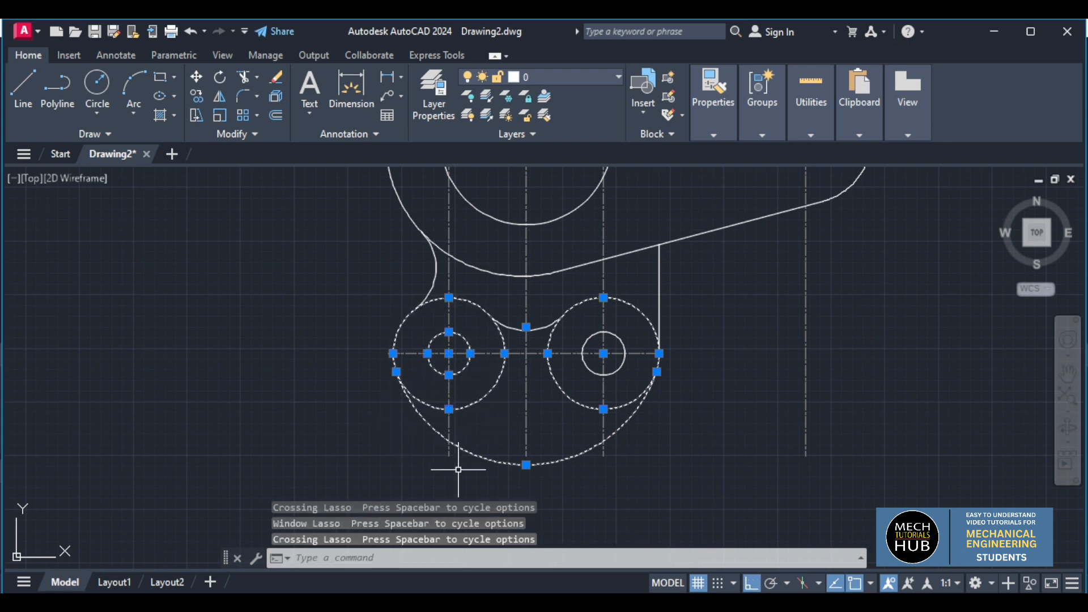
{"action": "left_click", "coordinate": [539, 327]}
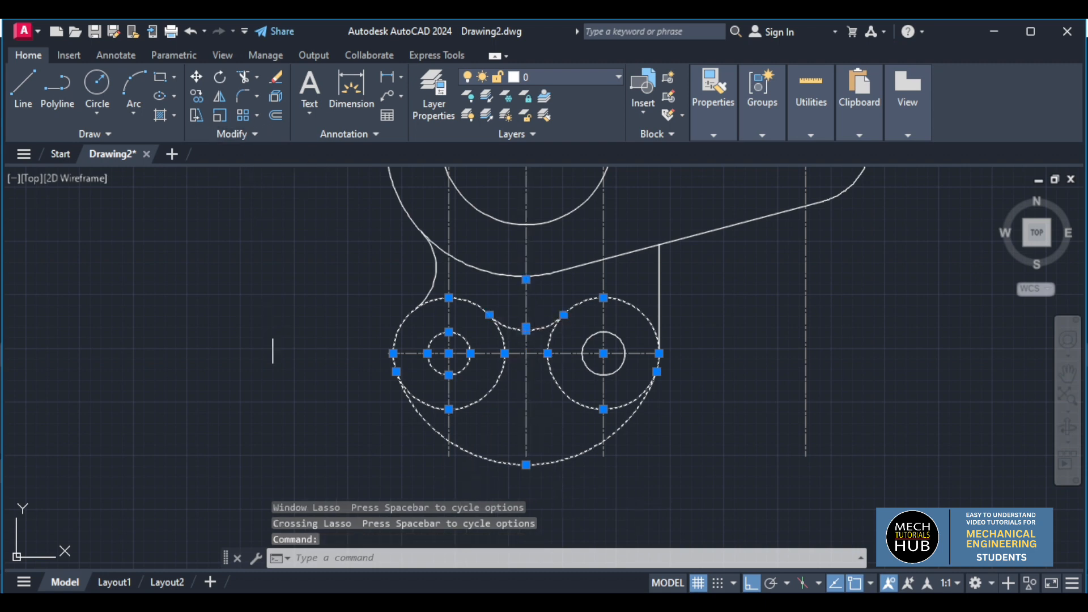
{"action": "scroll", "coordinate": [272, 335], "scroll_direction": "down", "scroll_amount": 5}
{"action": "scroll", "coordinate": [343, 218], "scroll_direction": "up", "scroll_amount": 4}
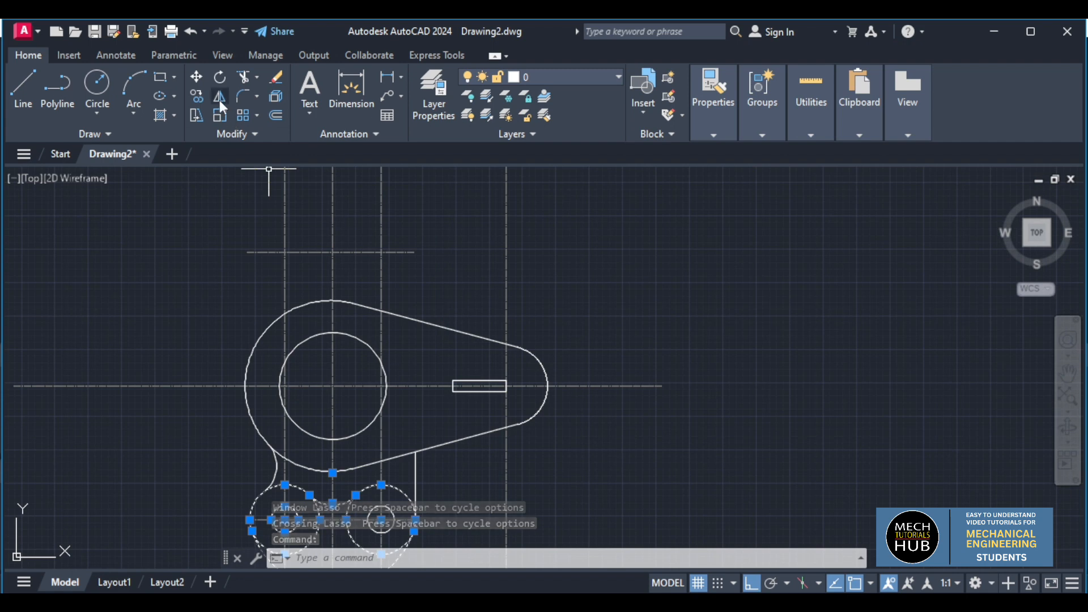
{"action": "left_click", "coordinate": [219, 100]}
{"action": "left_click", "coordinate": [333, 386]}
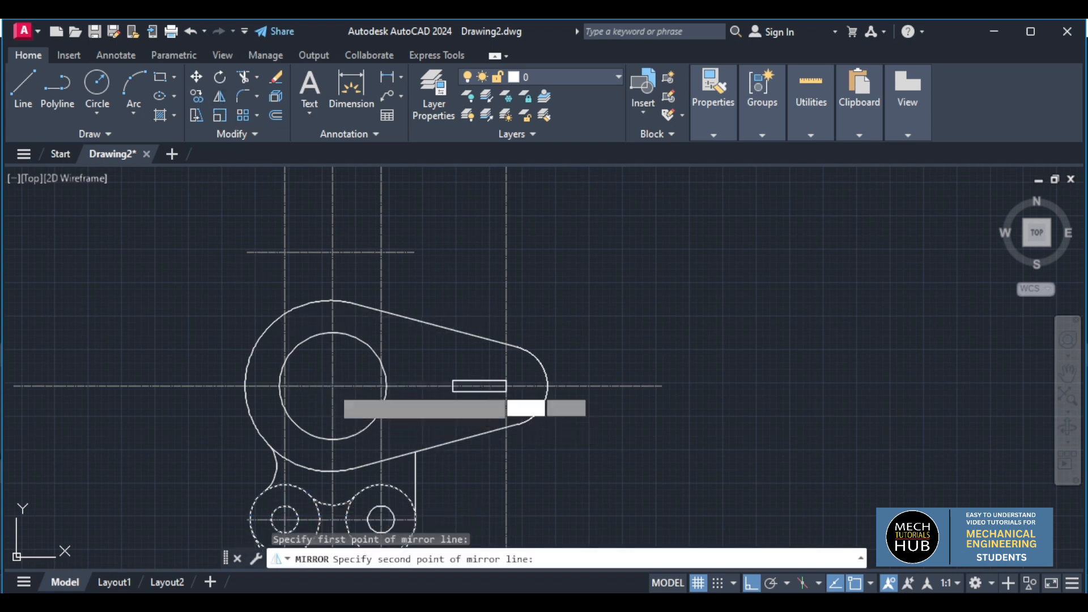
{"action": "left_click", "coordinate": [506, 387]}
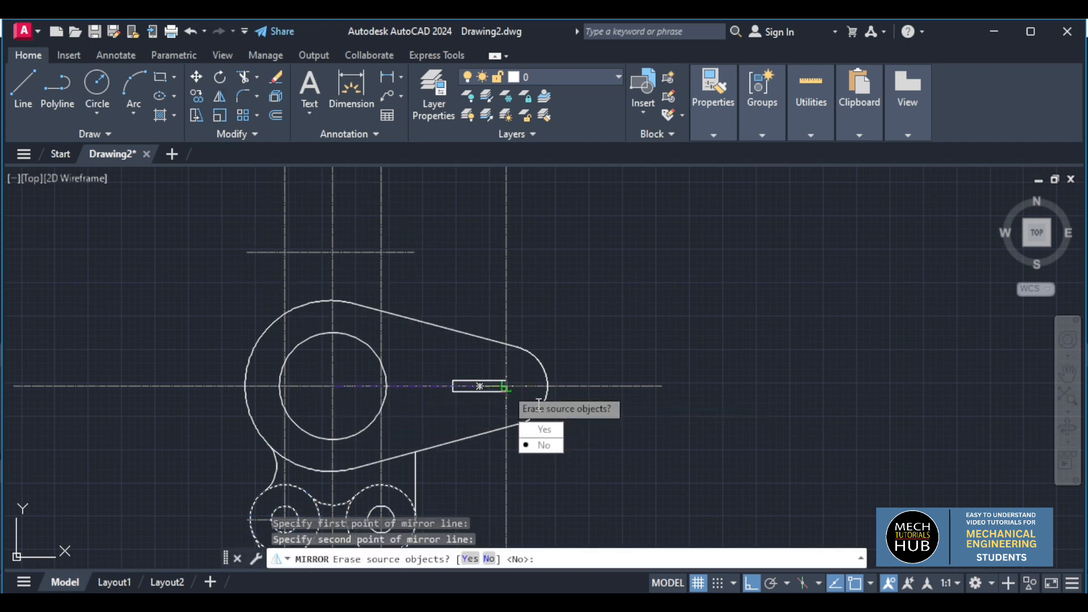
{"action": "left_click", "coordinate": [535, 448]}
{"action": "scroll", "coordinate": [515, 345], "scroll_direction": "down", "scroll_amount": 2}
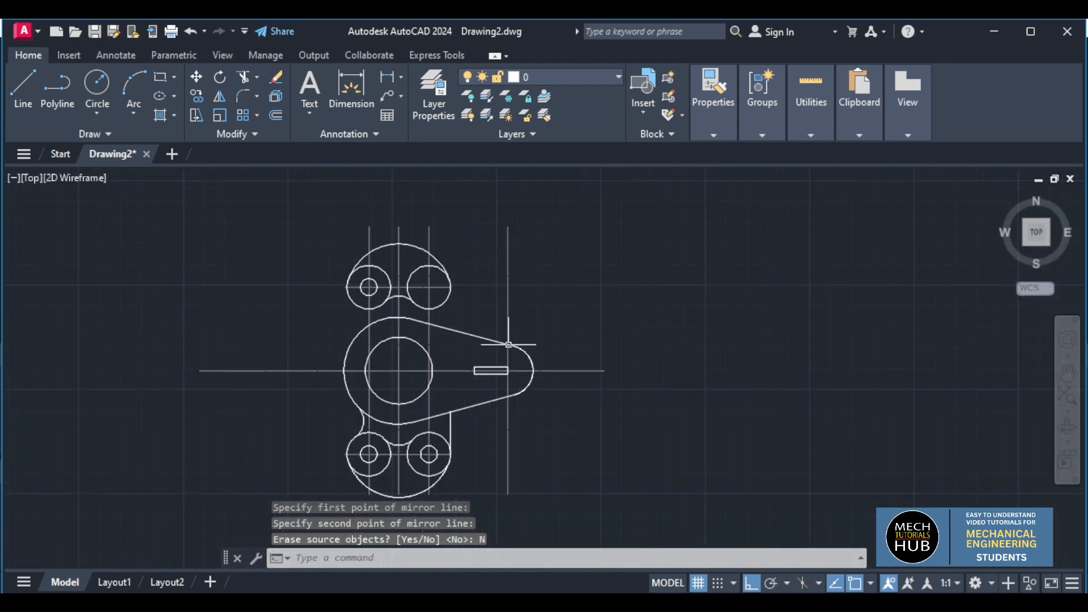
{"action": "middle_click_drag", "start_coordinate": [465, 495], "coordinate": [481, 439]}
{"action": "scroll", "coordinate": [460, 384], "scroll_direction": "up", "scroll_amount": 3}
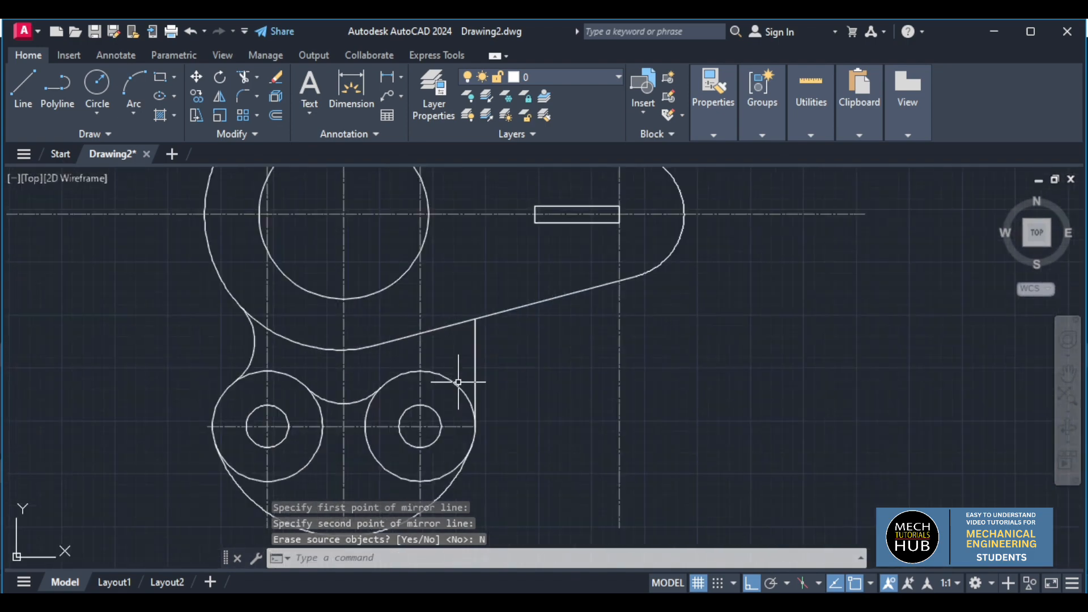
- Undo the last mirror of the lower ear geometry
{"action": "key", "text": "ctrl+z"}
{"action": "key", "text": "ctrl+z"}
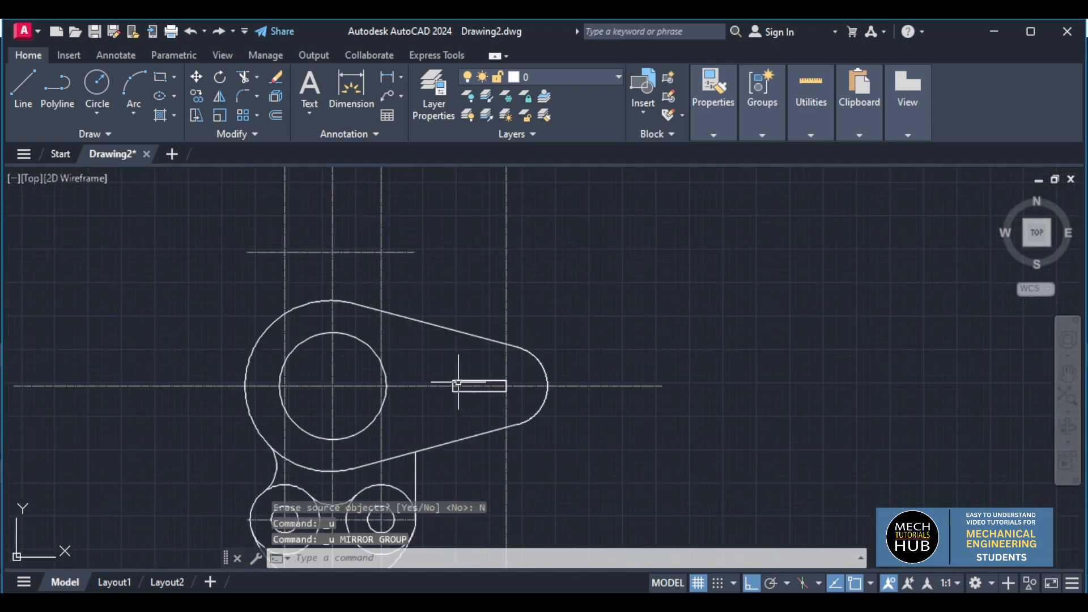
{"action": "scroll", "coordinate": [458, 385], "scroll_direction": "down", "scroll_amount": 2}
{"action": "scroll", "coordinate": [412, 478], "scroll_direction": "down", "scroll_amount": 1}
{"action": "scroll", "coordinate": [418, 457], "scroll_direction": "up", "scroll_amount": 3}
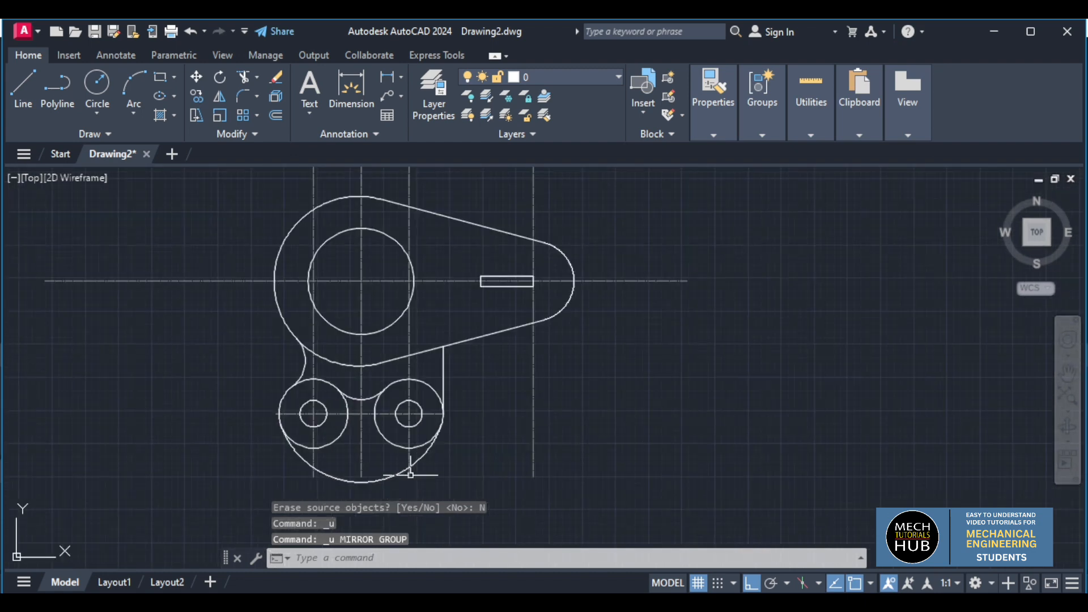
- Mirror the lower ear circles, both holes, the outer arc, the concave arcs and the vertical side edge about the horizontal centre line, keeping the originals
{"action": "scroll", "coordinate": [456, 444], "scroll_direction": "up", "scroll_amount": 2}
{"action": "mouse_move", "coordinate": [450, 450]}
{"action": "left_mouse_down"}
{"action": "mouse_move", "coordinate": [427, 393]}
{"action": "mouse_move", "coordinate": [414, 412]}
{"action": "mouse_move", "coordinate": [387, 365]}
{"action": "mouse_move", "coordinate": [402, 362]}
{"action": "left_mouse_up"}
{"action": "left_click", "coordinate": [437, 317]}
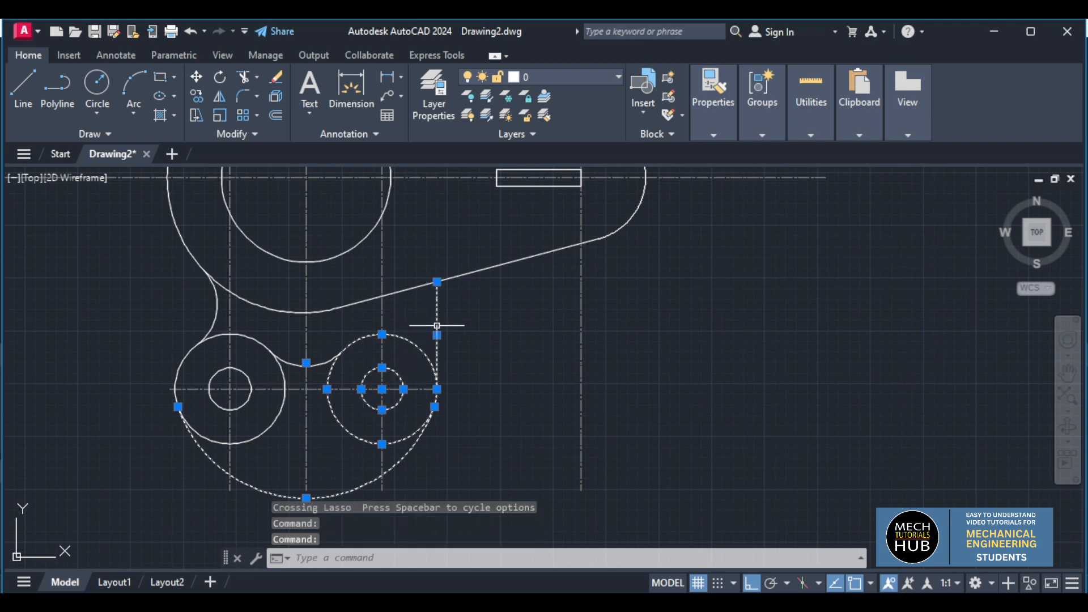
{"action": "left_click", "coordinate": [328, 358]}
{"action": "mouse_move", "coordinate": [264, 444]}
{"action": "left_mouse_down"}
{"action": "mouse_move", "coordinate": [244, 414]}
{"action": "mouse_move", "coordinate": [247, 422]}
{"action": "left_mouse_up"}
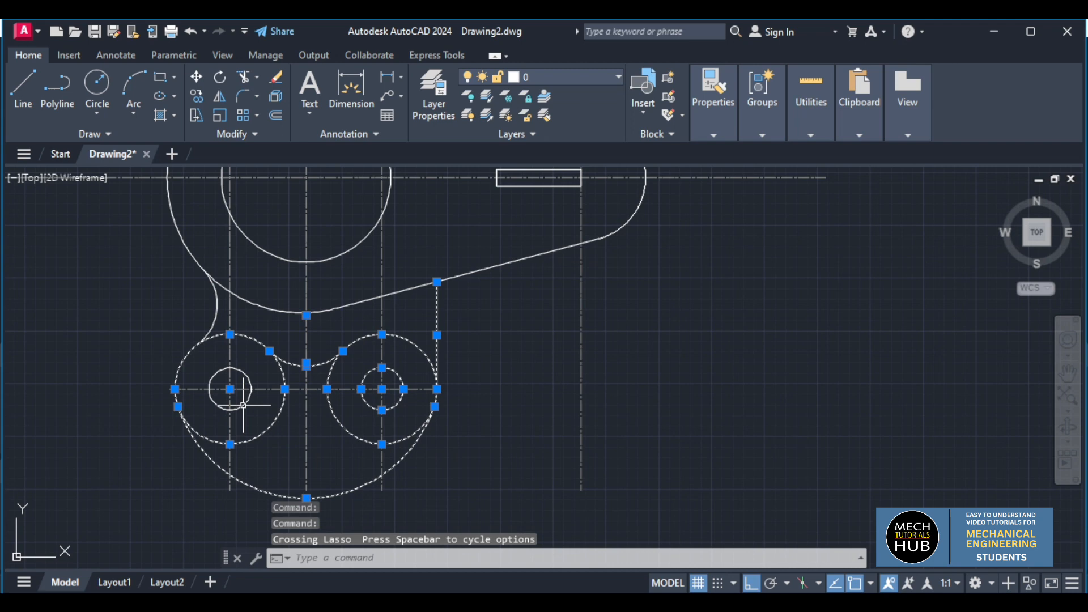
{"action": "left_click", "coordinate": [247, 375]}
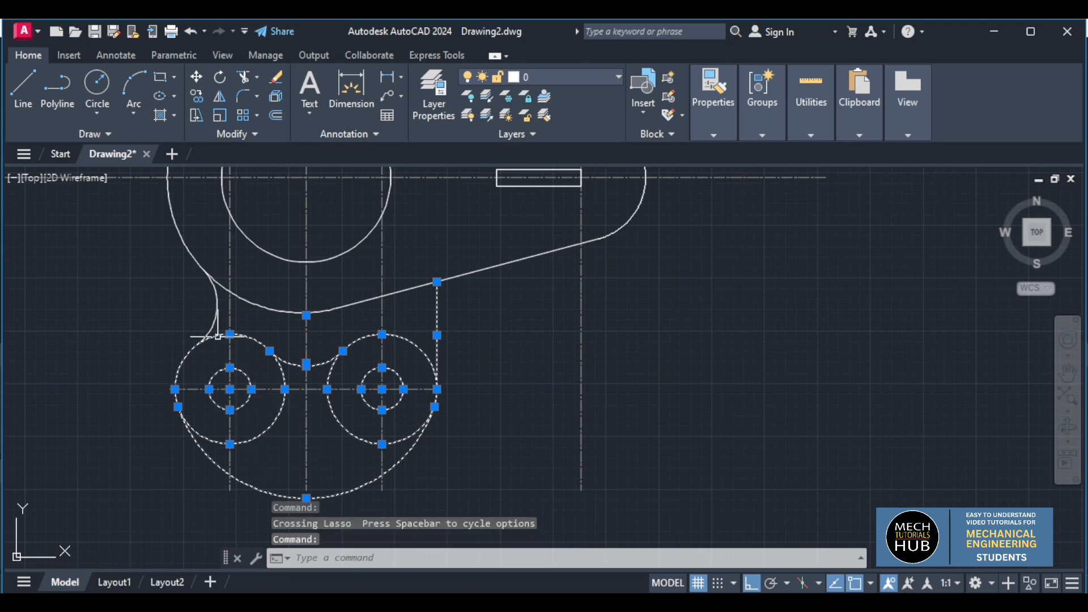
{"action": "left_click", "coordinate": [215, 319]}
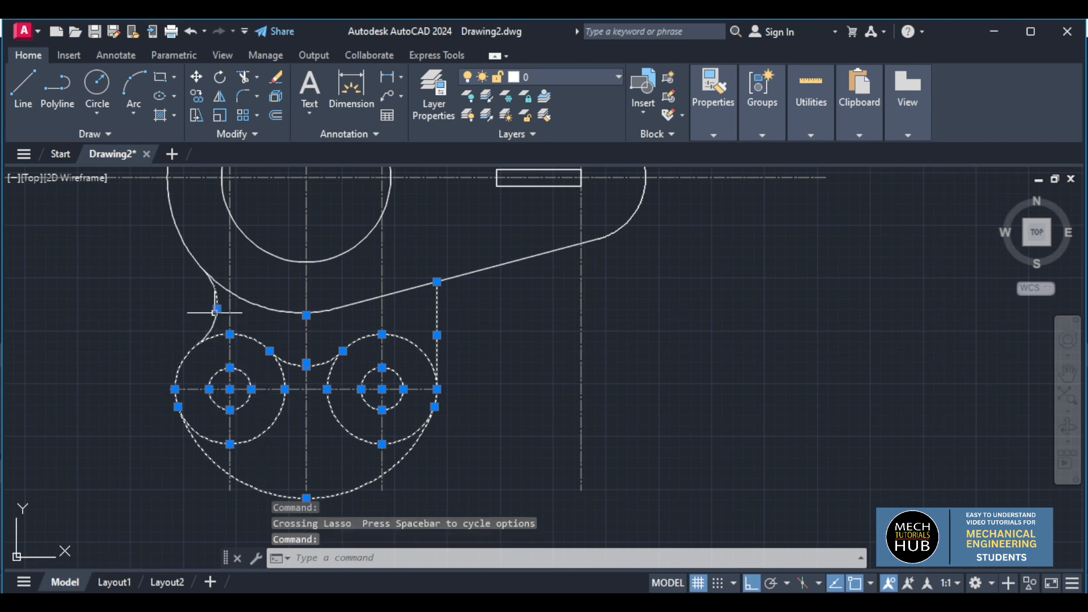
{"action": "left_click", "coordinate": [220, 96]}
{"action": "scroll", "coordinate": [307, 321], "scroll_direction": "down", "scroll_amount": 2}
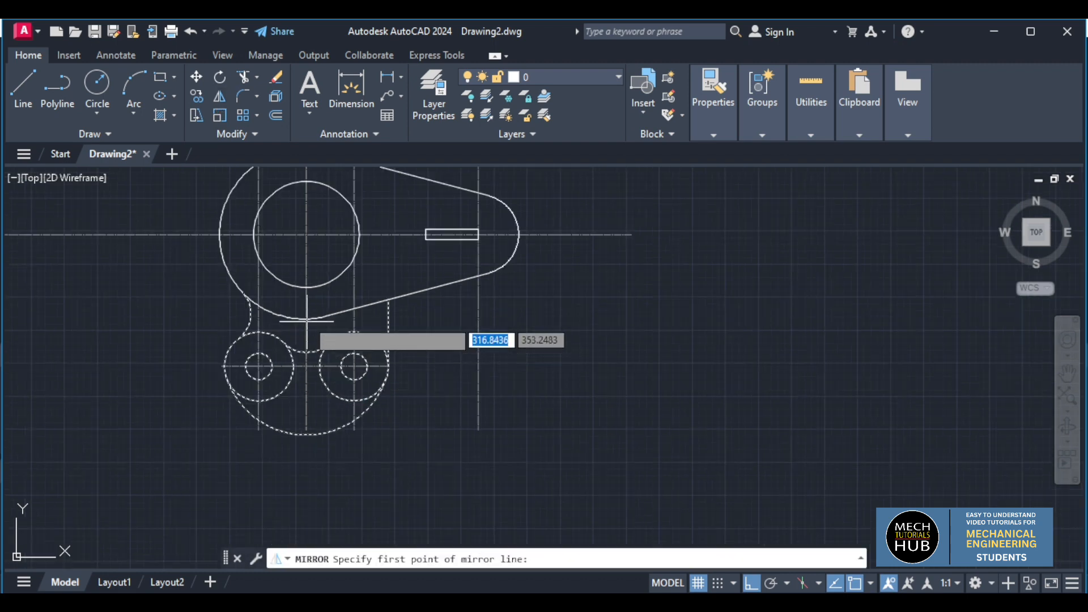
{"action": "left_click", "coordinate": [306, 234]}
{"action": "left_click", "coordinate": [431, 234]}
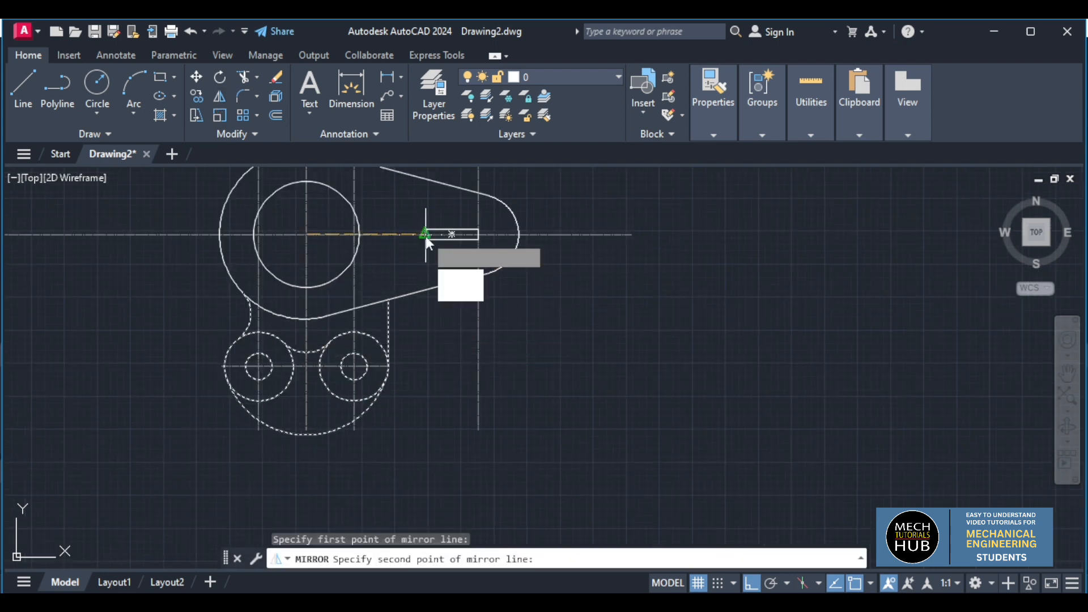
{"action": "left_click", "coordinate": [472, 292]}
{"action": "scroll", "coordinate": [472, 293], "scroll_direction": "down", "scroll_amount": 3}
{"action": "scroll", "coordinate": [441, 344], "scroll_direction": "up", "scroll_amount": 3}
{"action": "scroll", "coordinate": [441, 344], "scroll_direction": "down", "scroll_amount": 2}
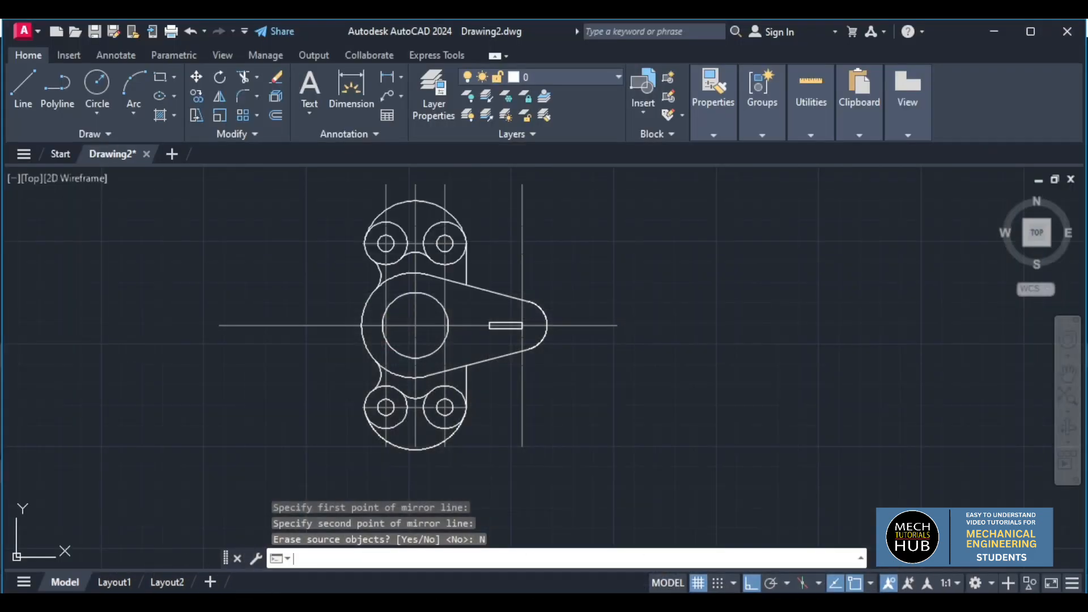
- Trim the horizontal and right vertical centre lines inside the tapered arm around the slot
{"action": "scroll", "coordinate": [419, 266], "scroll_direction": "up", "scroll_amount": 2}
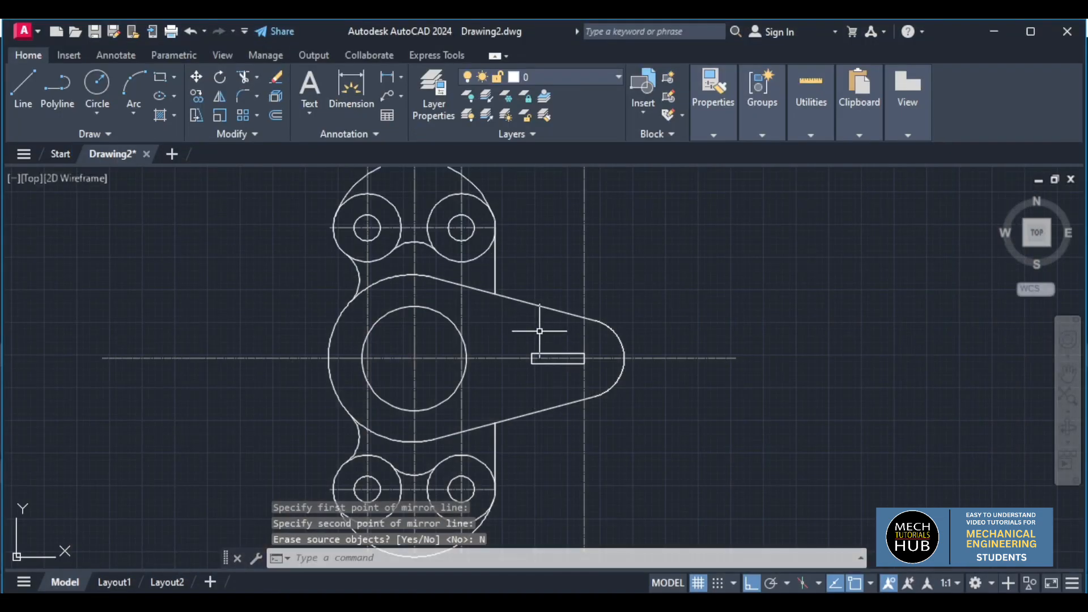
{"action": "type", "text": "tr"}
{"action": "key", "text": "Return"}
{"action": "mouse_move", "coordinate": [602, 363]}
{"action": "left_mouse_down"}
{"action": "mouse_move", "coordinate": [598, 326]}
{"action": "mouse_move", "coordinate": [426, 294]}
{"action": "mouse_move", "coordinate": [374, 295]}
{"action": "mouse_move", "coordinate": [351, 337]}
{"action": "mouse_move", "coordinate": [355, 404]}
{"action": "mouse_move", "coordinate": [402, 422]}
{"action": "mouse_move", "coordinate": [493, 403]}
{"action": "mouse_move", "coordinate": [506, 329]}
{"action": "left_mouse_up"}
{"action": "left_click_drag", "start_coordinate": [561, 381], "coordinate": [592, 379]}
{"action": "key", "text": "Escape"}
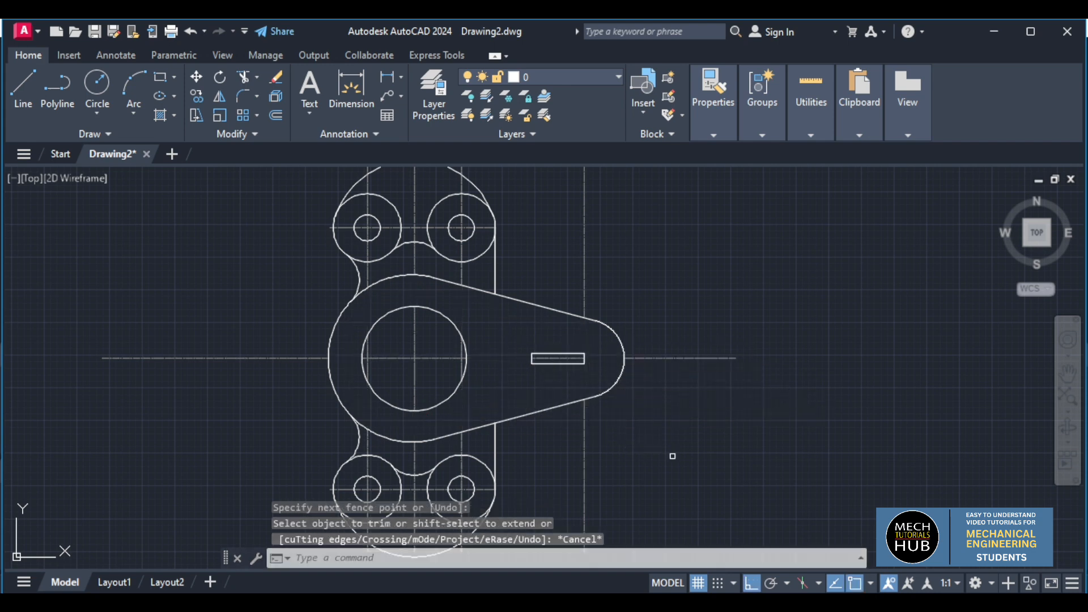
- Hatch the tapered arm area around the large hole and the slot with the ANSI31 pattern at scale 20
{"action": "type", "text": "h"}
{"action": "key", "text": "Return"}
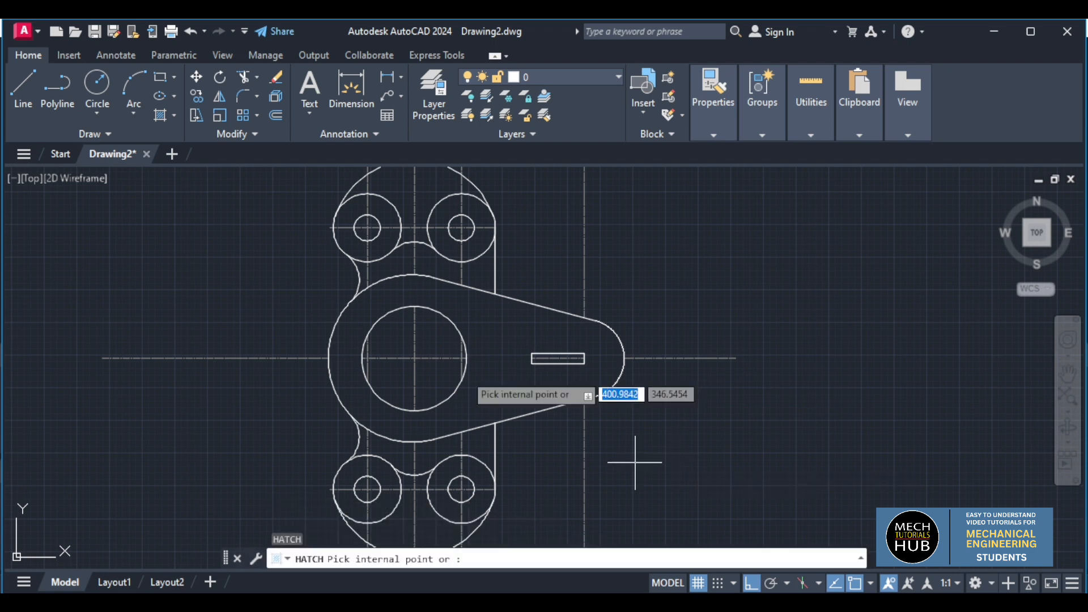
{"action": "left_click", "coordinate": [486, 369]}
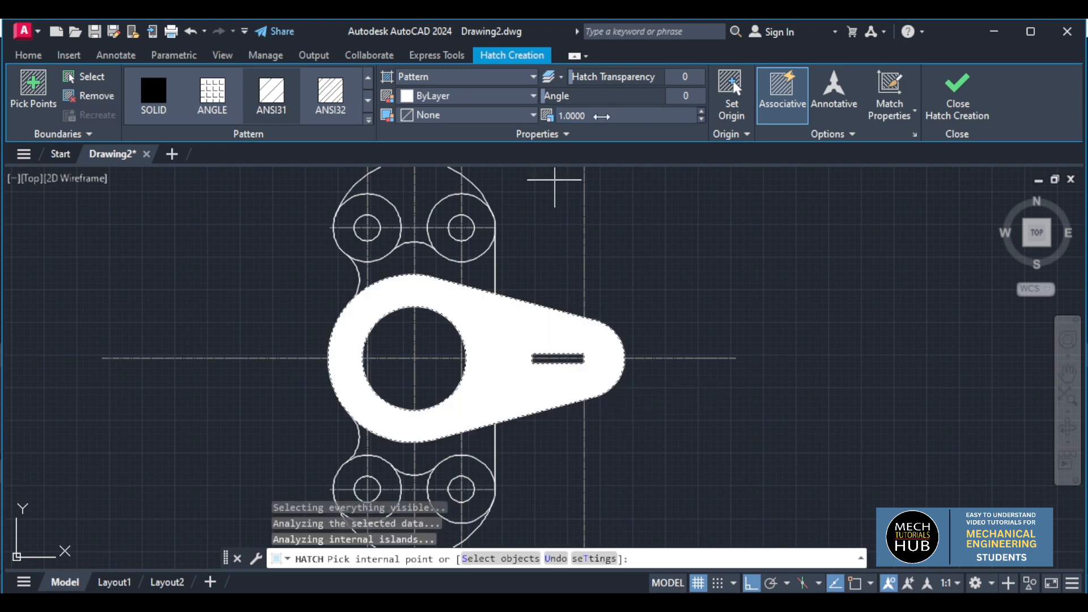
{"action": "left_click", "coordinate": [573, 115]}
{"action": "type", "text": "20"}
{"action": "key", "text": "Return"}
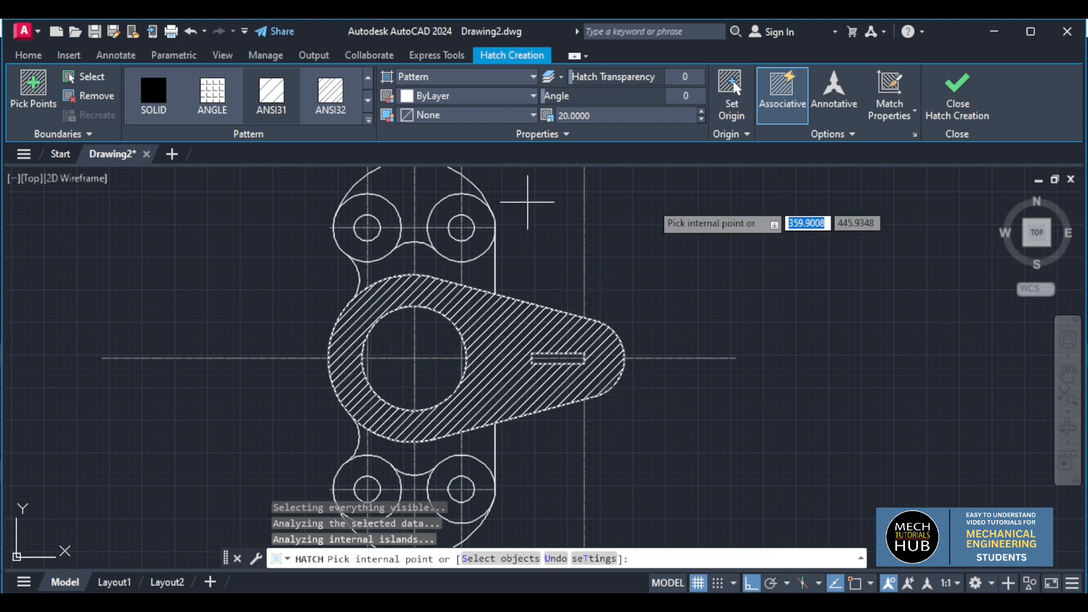
{"action": "left_click", "coordinate": [945, 100]}
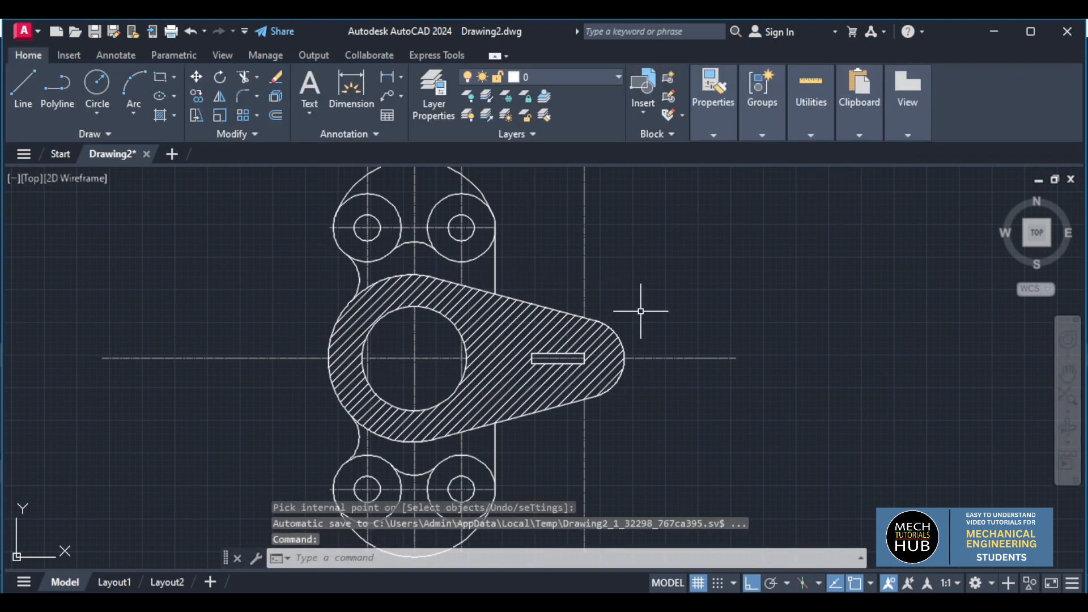
- Trim the centre line portions that extend outside the bracket's outline on all sides
{"action": "scroll", "coordinate": [640, 311], "scroll_direction": "down", "scroll_amount": 2}
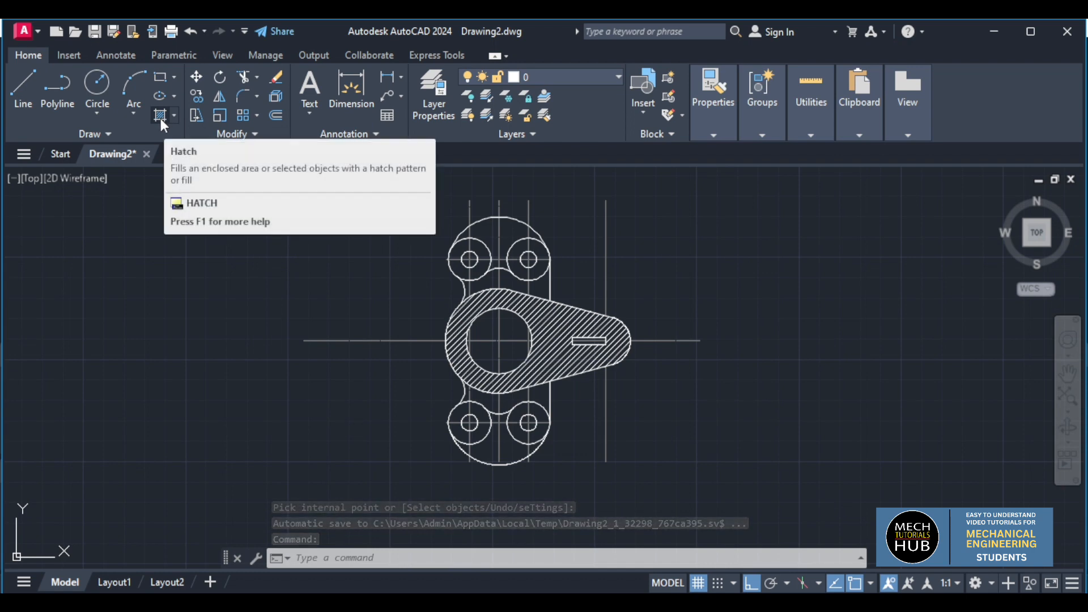
{"action": "type", "text": "tr"}
{"action": "key", "text": "Return"}
{"action": "mouse_move", "coordinate": [392, 419]}
{"action": "left_mouse_down"}
{"action": "mouse_move", "coordinate": [383, 286]}
{"action": "mouse_move", "coordinate": [435, 218]}
{"action": "mouse_move", "coordinate": [553, 205]}
{"action": "left_mouse_up"}
{"action": "mouse_move", "coordinate": [624, 218]}
{"action": "left_mouse_down"}
{"action": "mouse_move", "coordinate": [660, 379]}
{"action": "mouse_move", "coordinate": [573, 474]}
{"action": "left_mouse_up"}
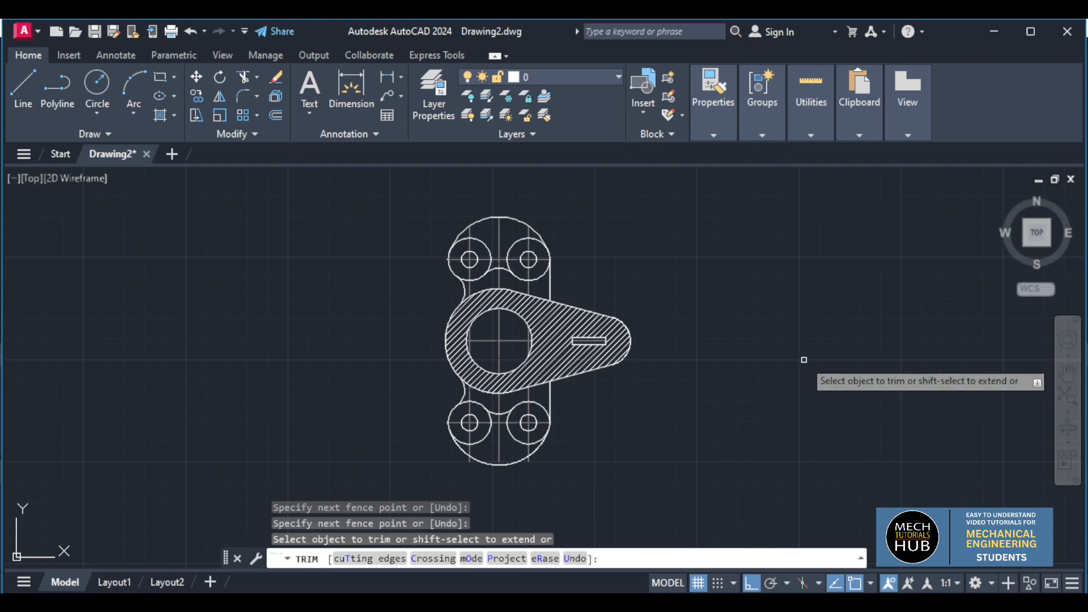
{"action": "key", "text": "Escape"}
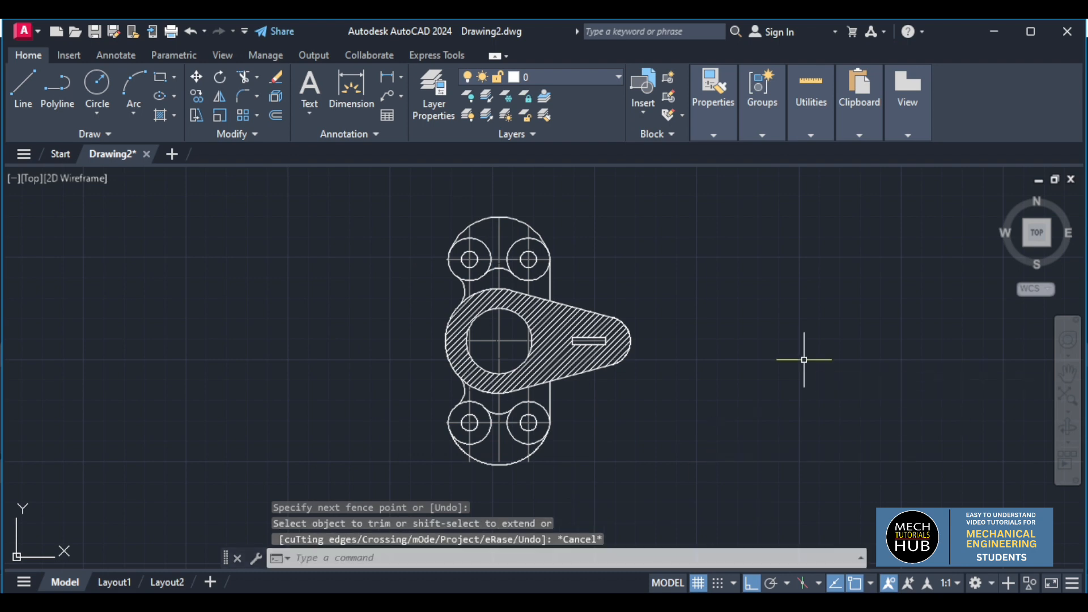